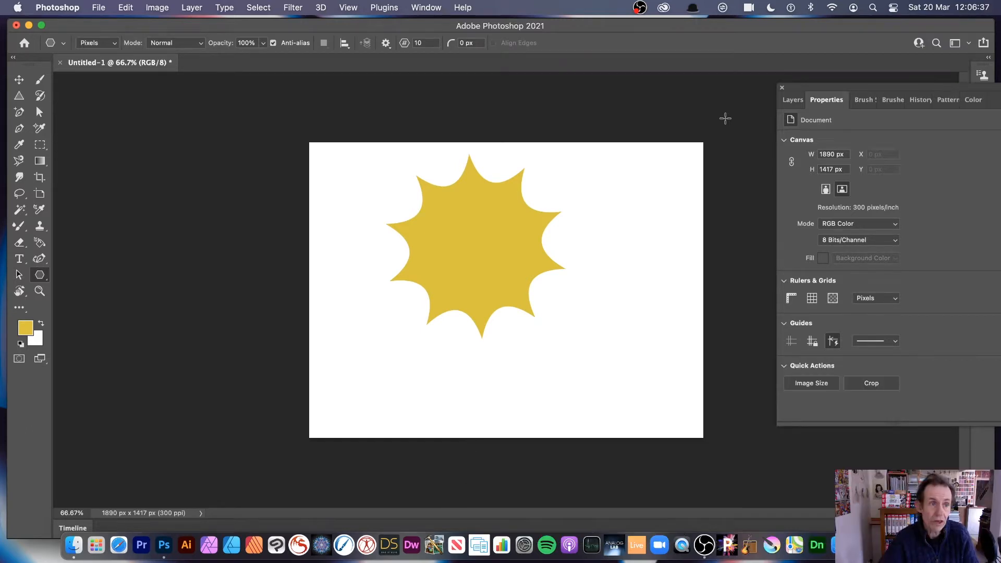
- Keep the shape tool mode at Pixels and undo the yellow star drawn on the background
{"action": "left_click", "coordinate": [100, 43]}
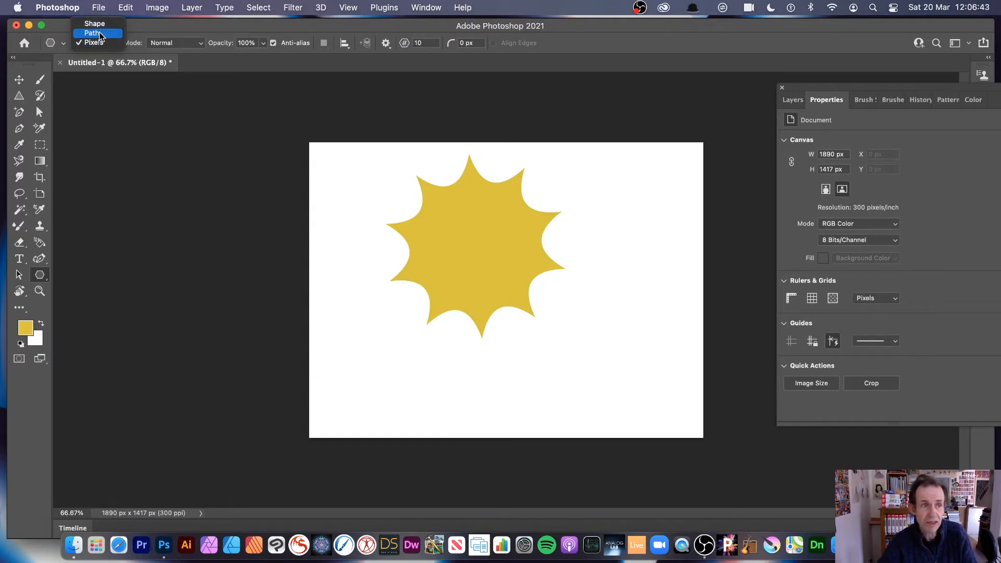
{"action": "left_click", "coordinate": [99, 43]}
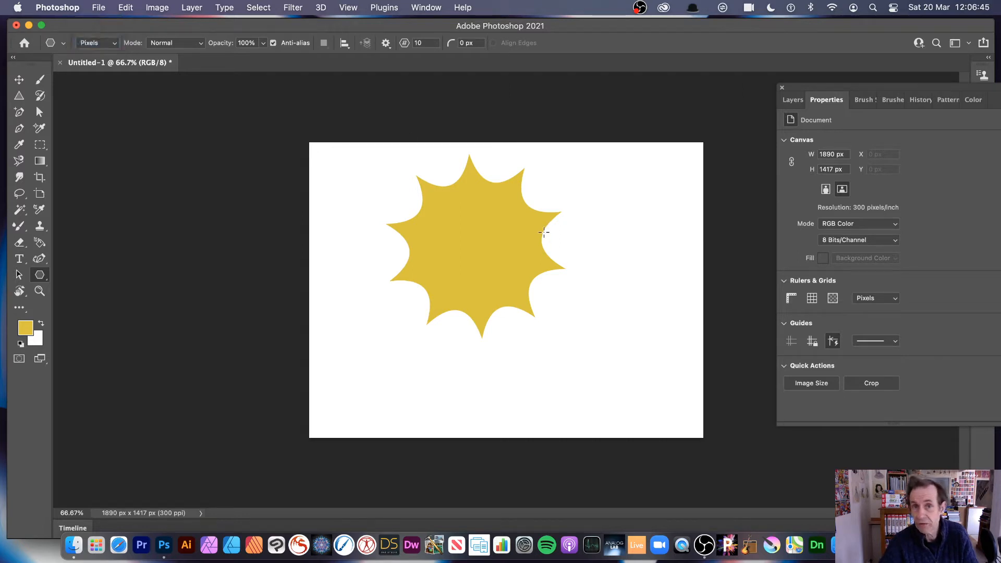
{"action": "left_click", "coordinate": [21, 77]}
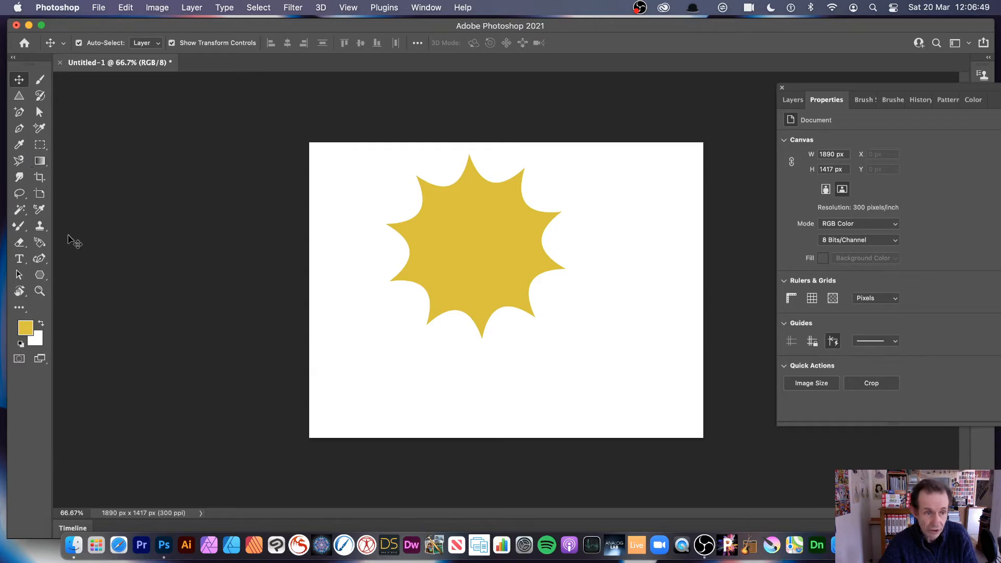
{"action": "key", "text": "super+z"}
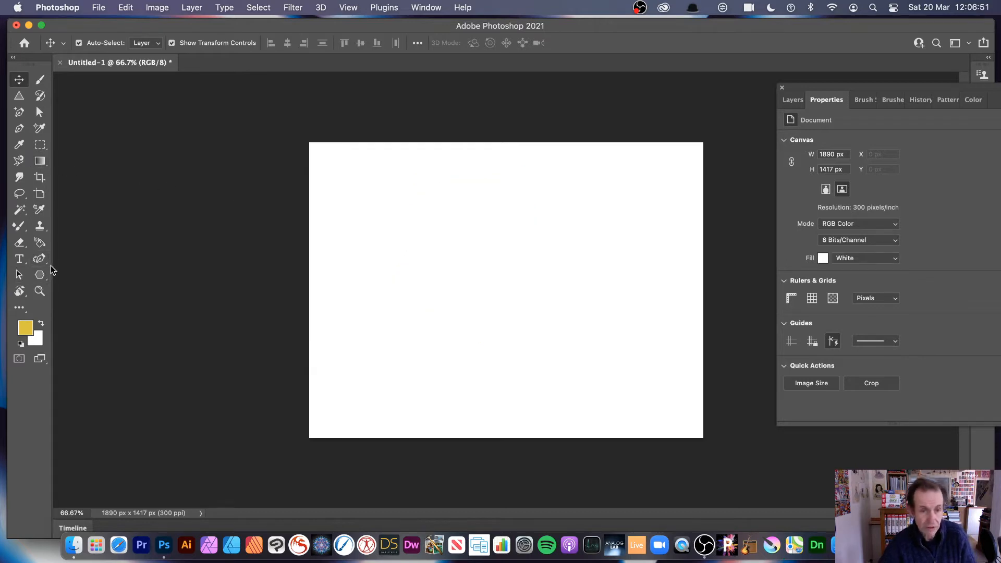
- Activate the Polygon tool and review its blending modes and path options
{"action": "left_click", "coordinate": [43, 276]}
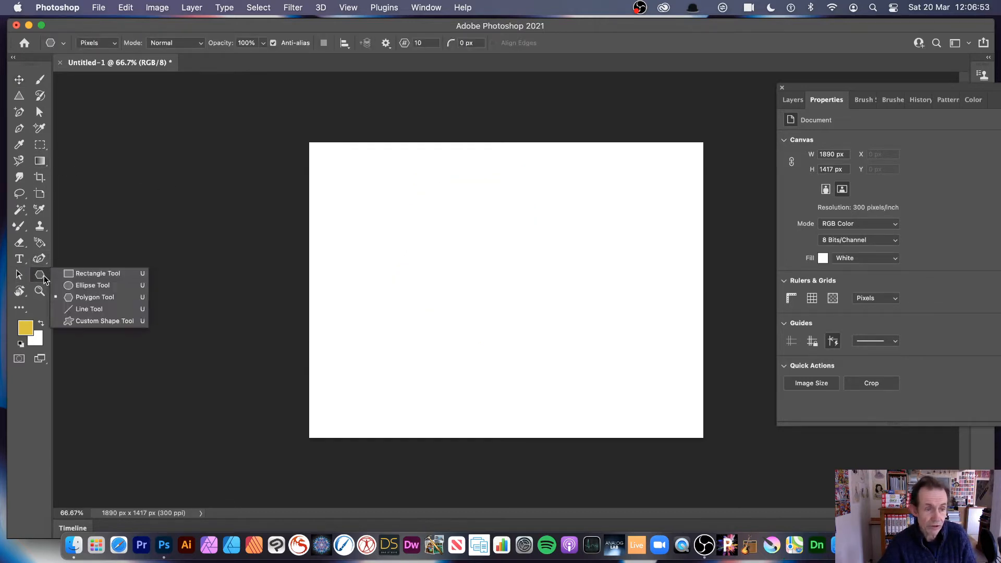
{"action": "left_click", "coordinate": [78, 304]}
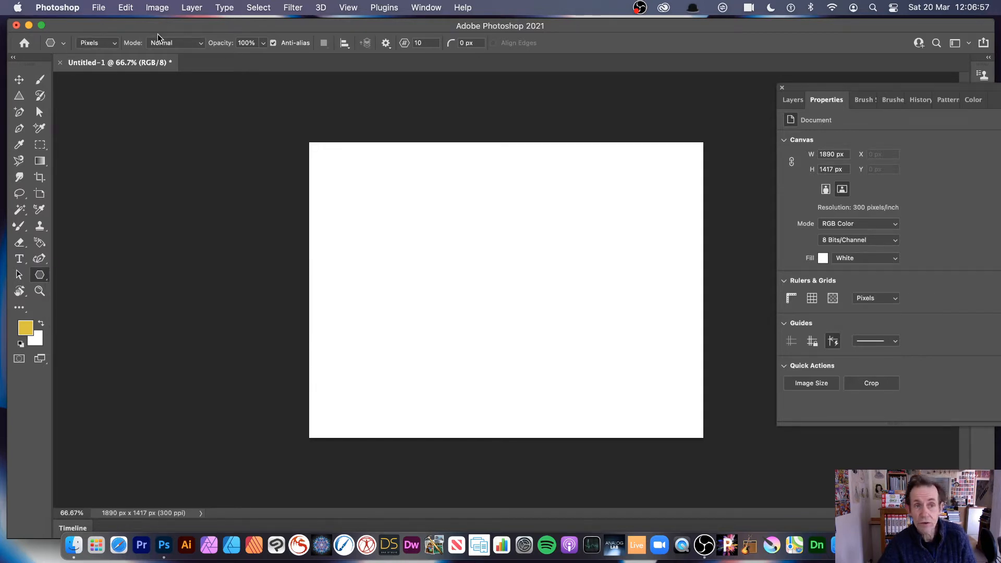
{"action": "left_click", "coordinate": [172, 42]}
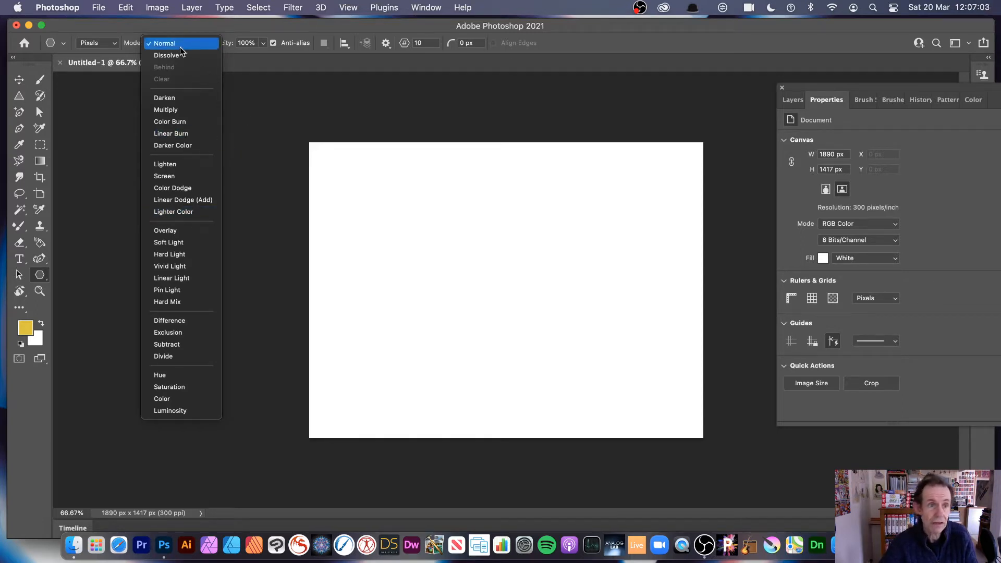
{"action": "left_click", "coordinate": [228, 32]}
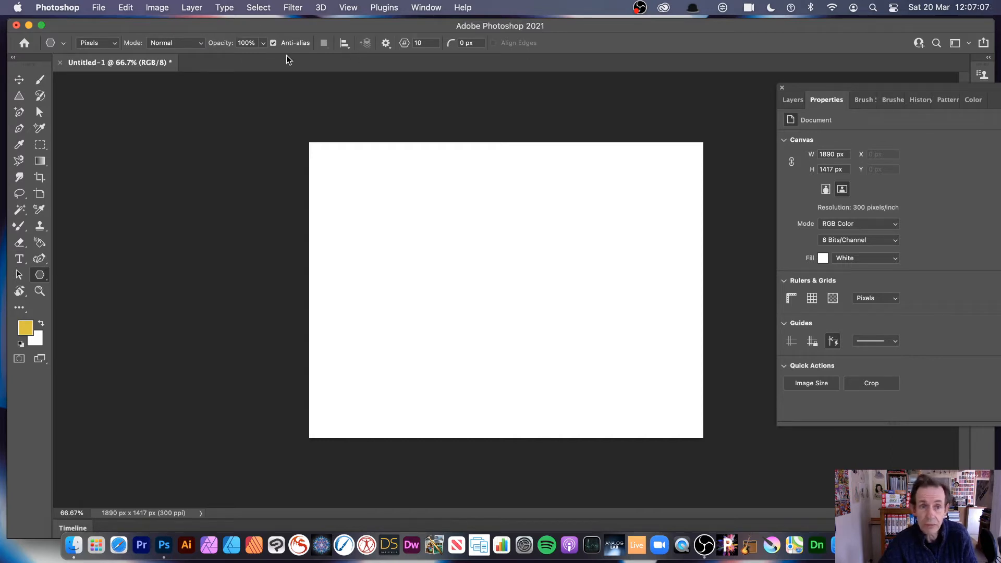
{"action": "left_click", "coordinate": [386, 43]}
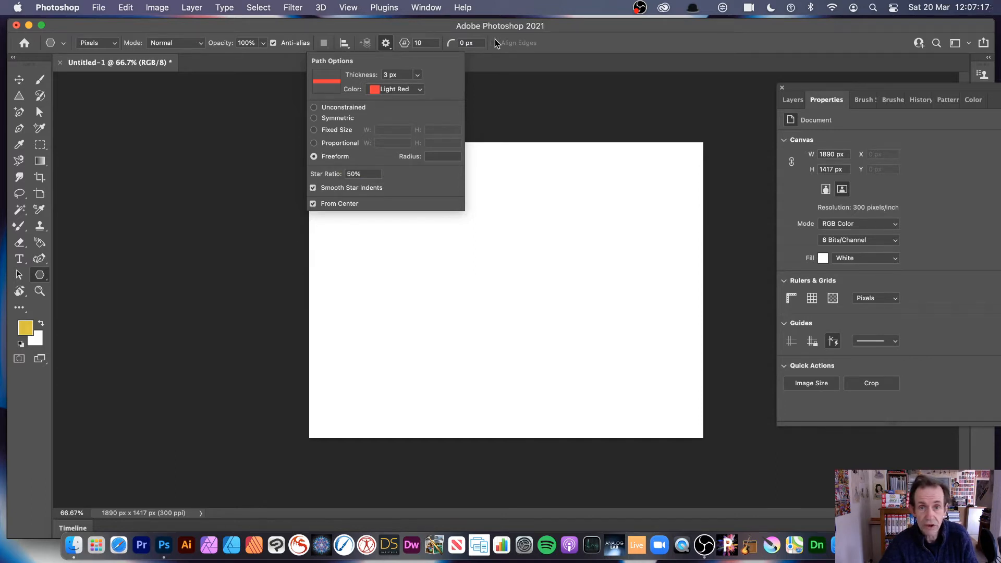
{"action": "left_click", "coordinate": [386, 43]}
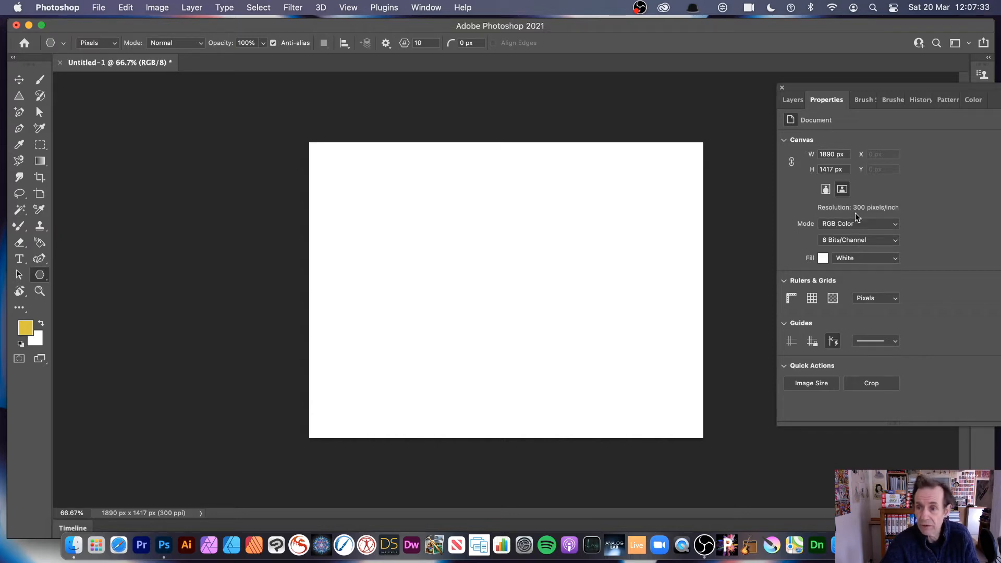
- Add a new layer above the background and draw a yellow ten-pointed star near the canvas center
{"action": "left_click", "coordinate": [793, 100]}
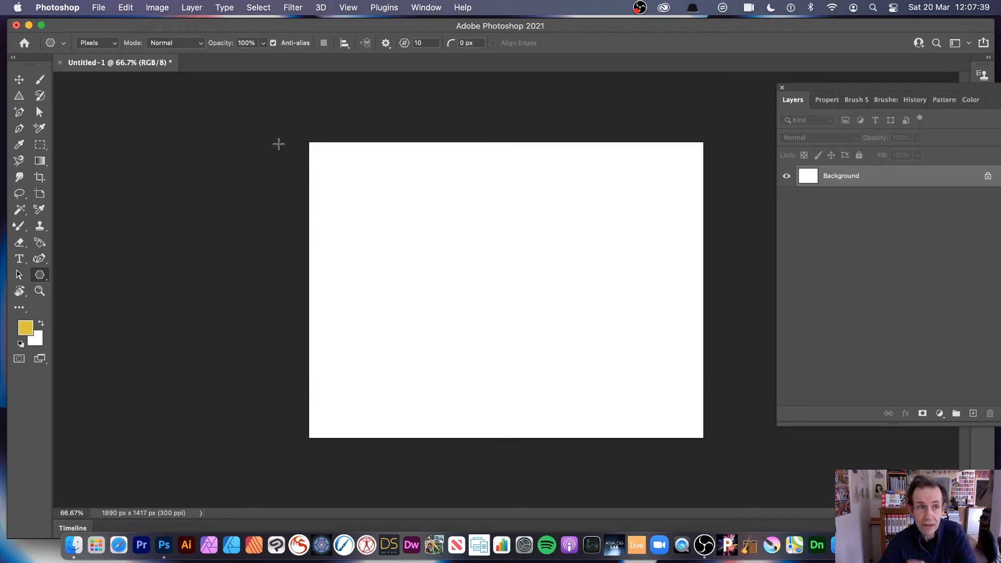
{"action": "left_click", "coordinate": [197, 8]}
{"action": "mouse_move", "coordinate": [209, 24]}
{"action": "left_click", "coordinate": [430, 24]}
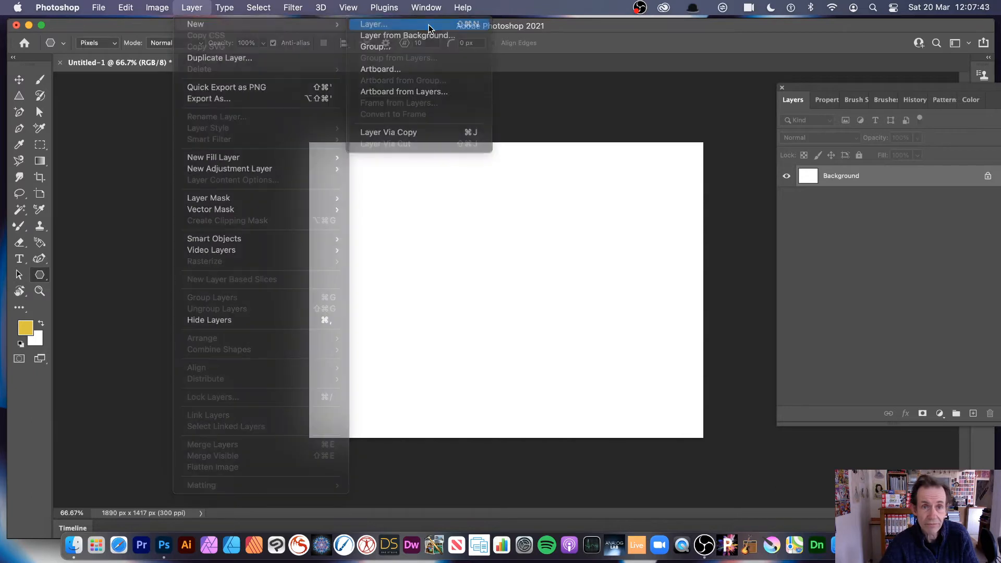
{"action": "left_click", "coordinate": [578, 183]}
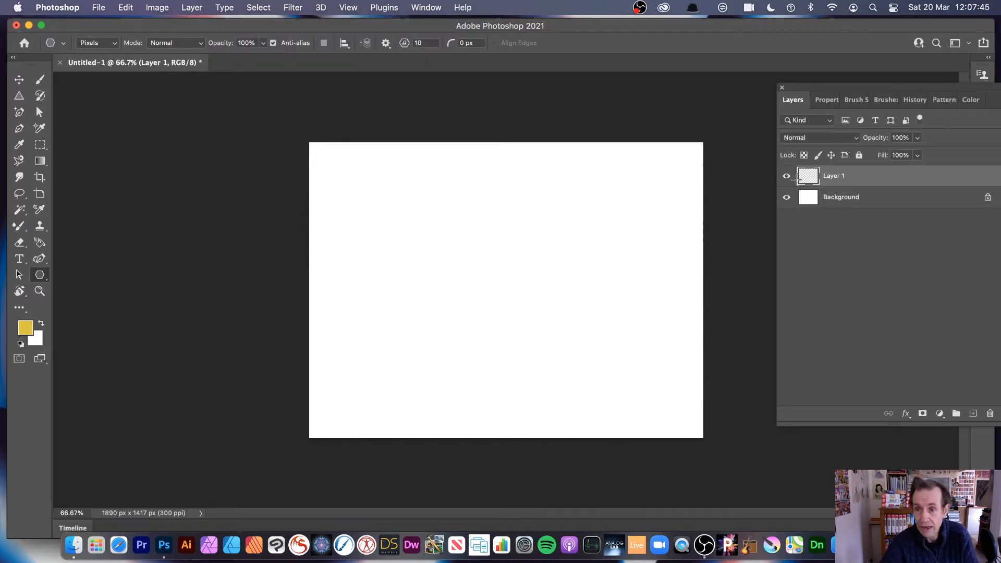
{"action": "left_click_drag", "start_coordinate": [485, 275], "coordinate": [567, 343]}
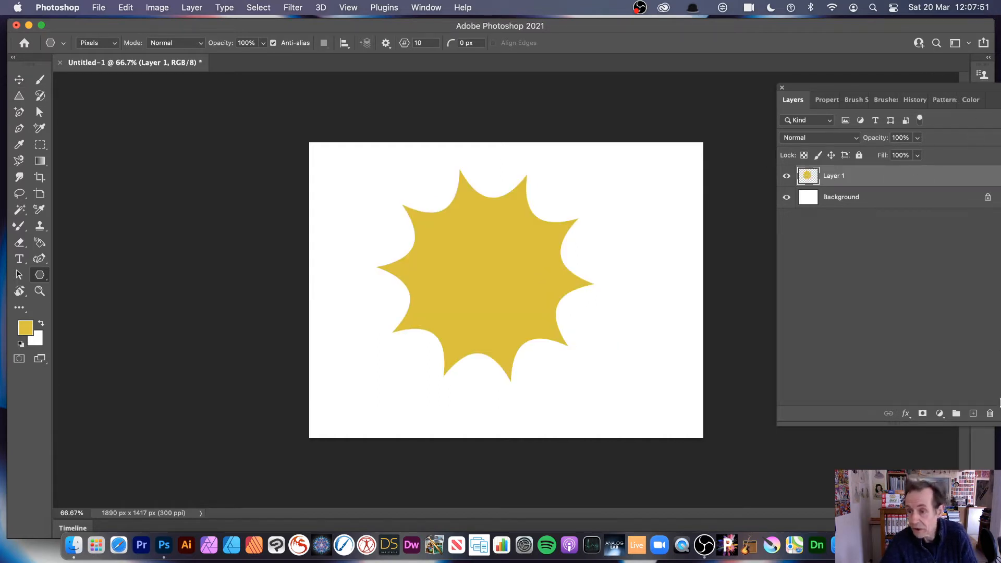
{"action": "left_click_drag", "start_coordinate": [890, 87], "coordinate": [827, 99]}
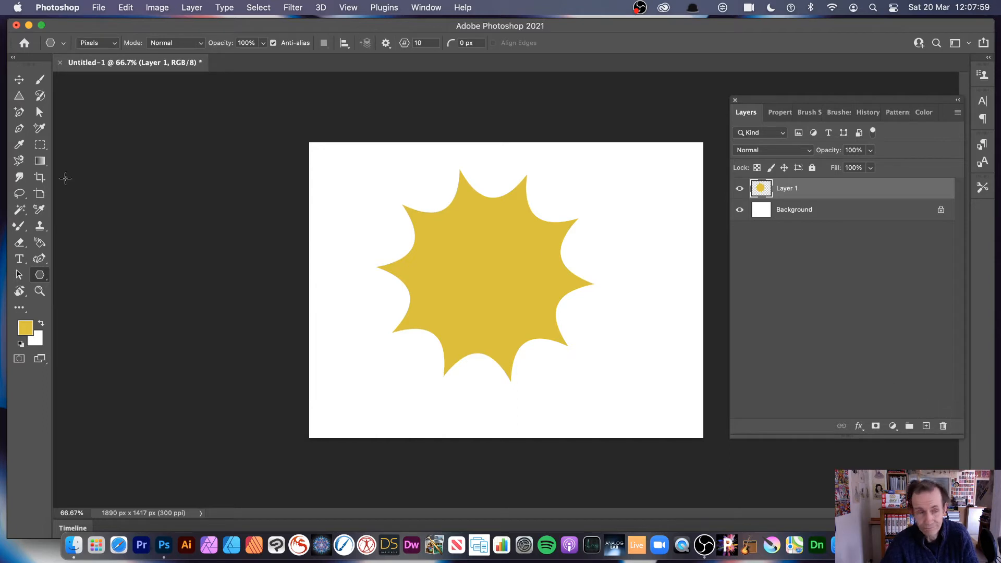
- Nudge the yellow star slightly and apply a Bevel & Emboss layer style to it
{"action": "left_click", "coordinate": [19, 79]}
{"action": "mouse_move", "coordinate": [495, 229]}
{"action": "left_mouse_down"}
{"action": "mouse_move", "coordinate": [465, 211]}
{"action": "mouse_move", "coordinate": [489, 239]}
{"action": "left_mouse_up"}
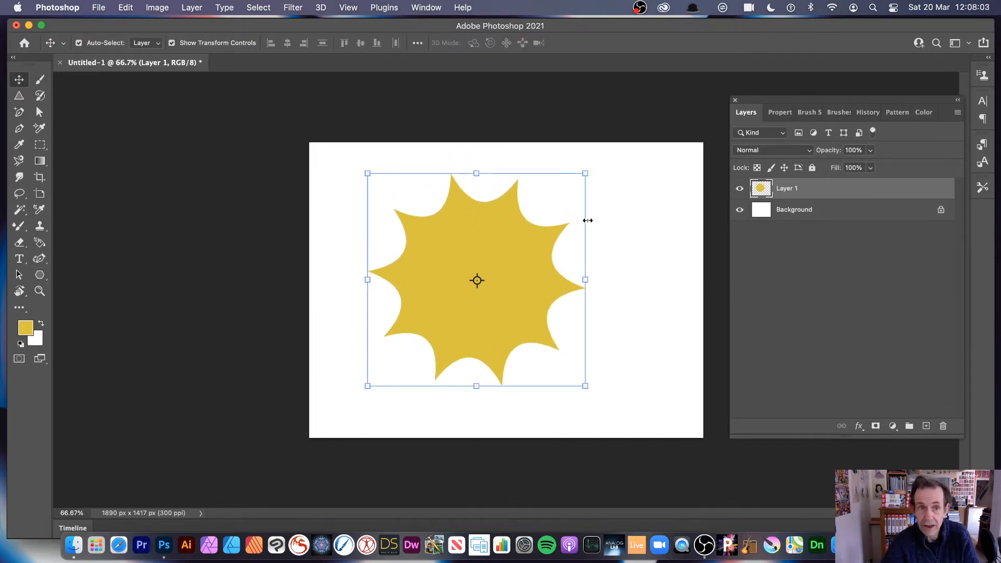
{"action": "left_click", "coordinate": [189, 8]}
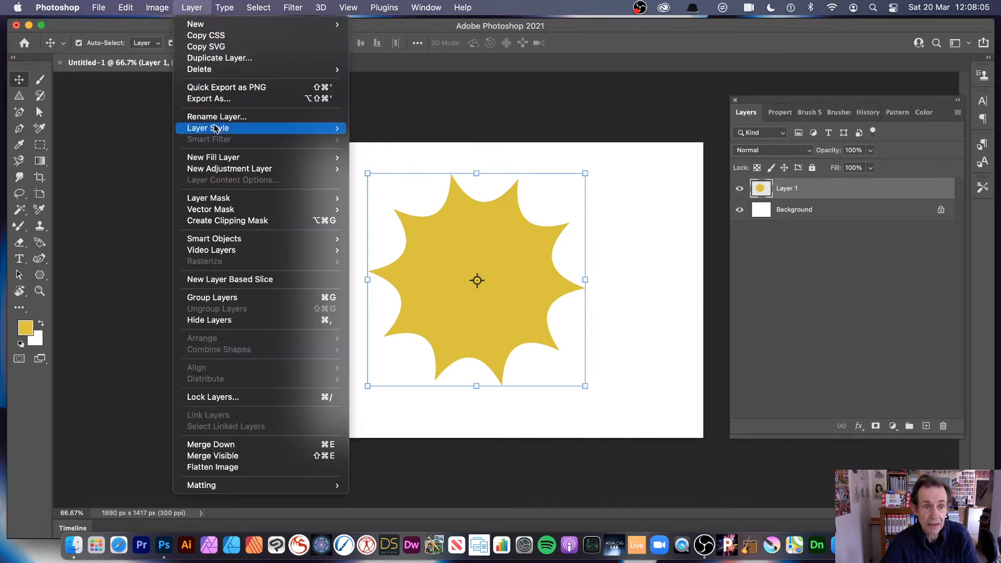
{"action": "mouse_move", "coordinate": [216, 128]}
{"action": "left_click", "coordinate": [405, 147]}
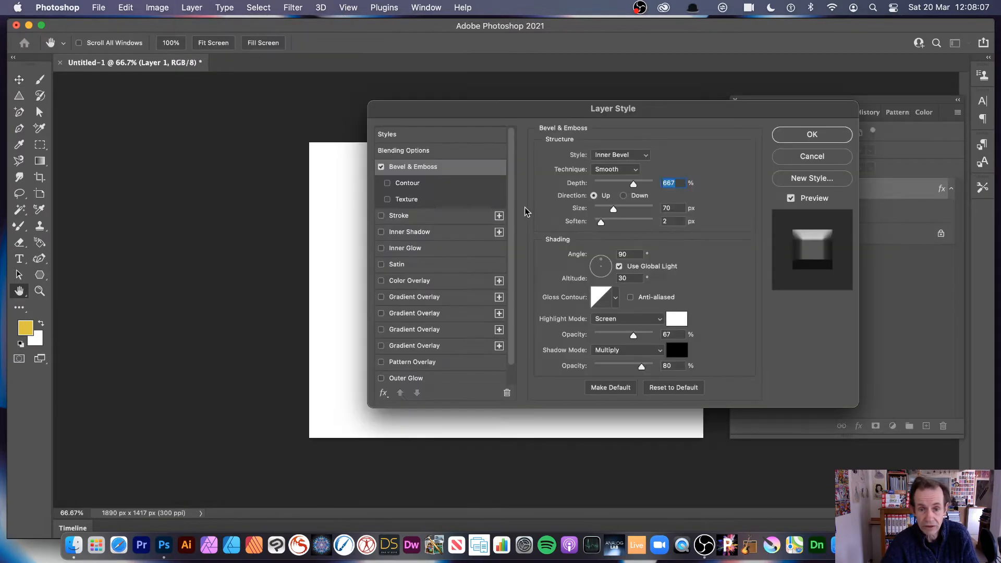
{"action": "left_click_drag", "start_coordinate": [446, 110], "coordinate": [600, 111]}
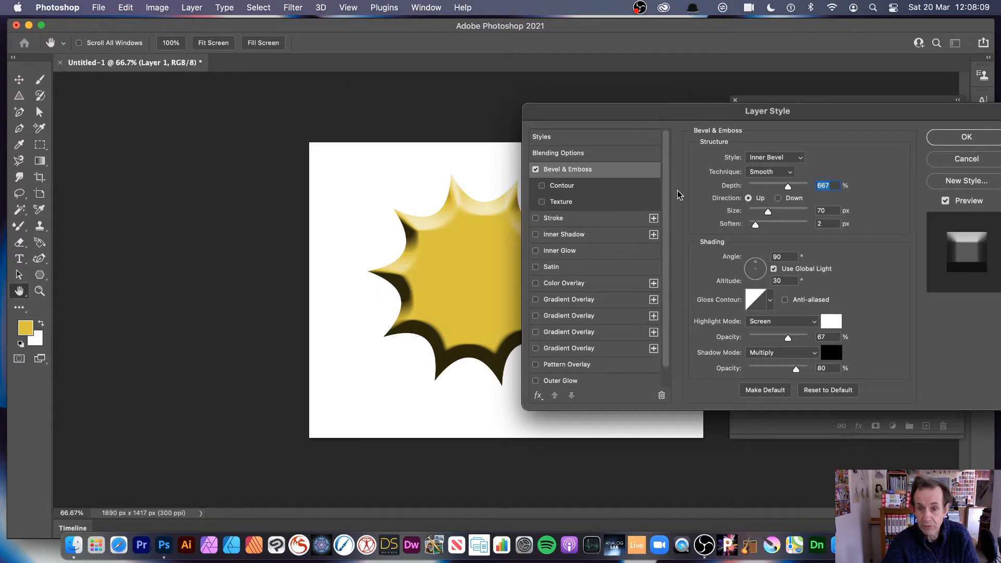
- Try a 51 px inside stroke in solid black on the star, and undo the layer styles and the star's move
{"action": "left_click", "coordinate": [536, 218]}
{"action": "left_click", "coordinate": [550, 219]}
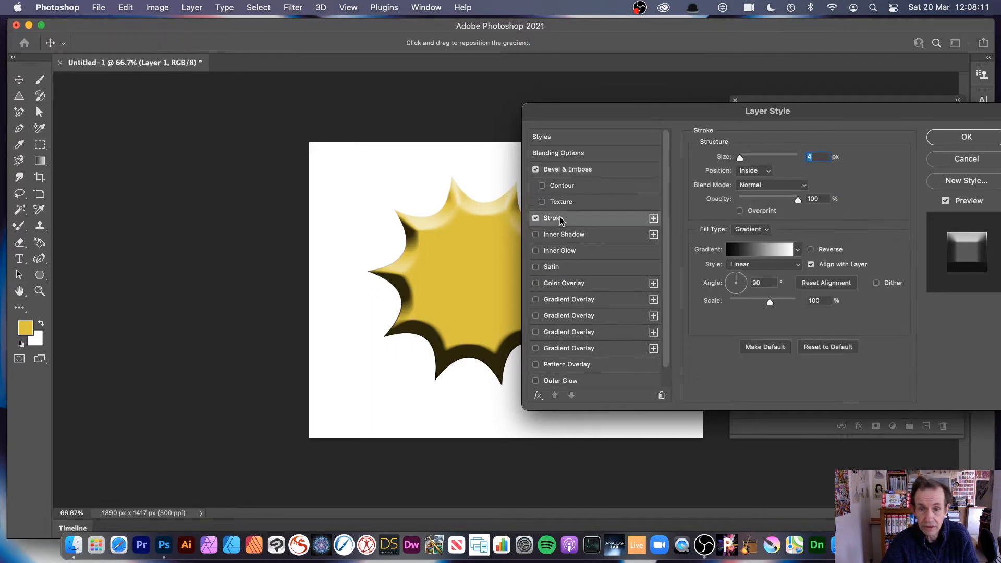
{"action": "left_click_drag", "start_coordinate": [746, 159], "coordinate": [753, 159]}
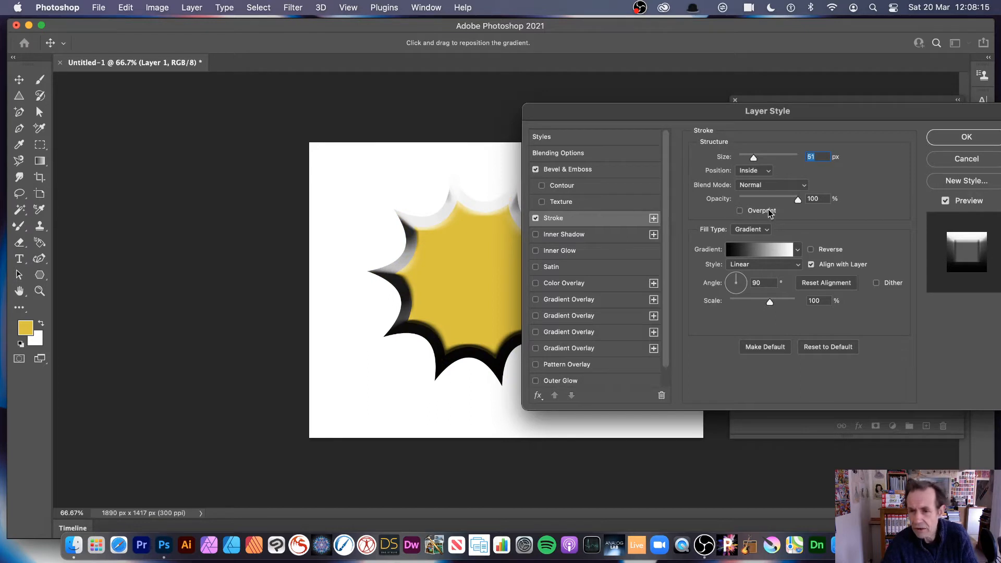
{"action": "left_click", "coordinate": [764, 228]}
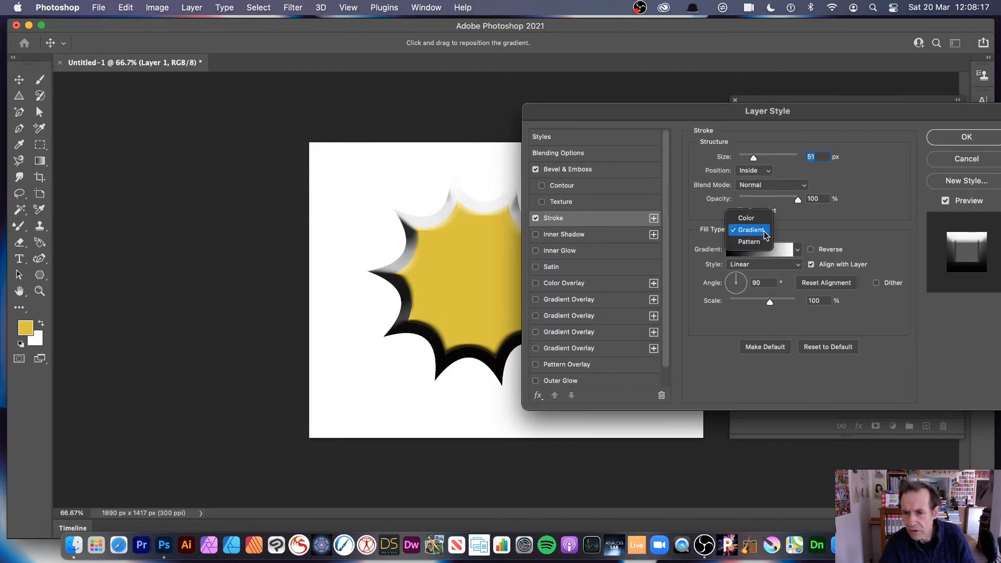
{"action": "left_click", "coordinate": [744, 217]}
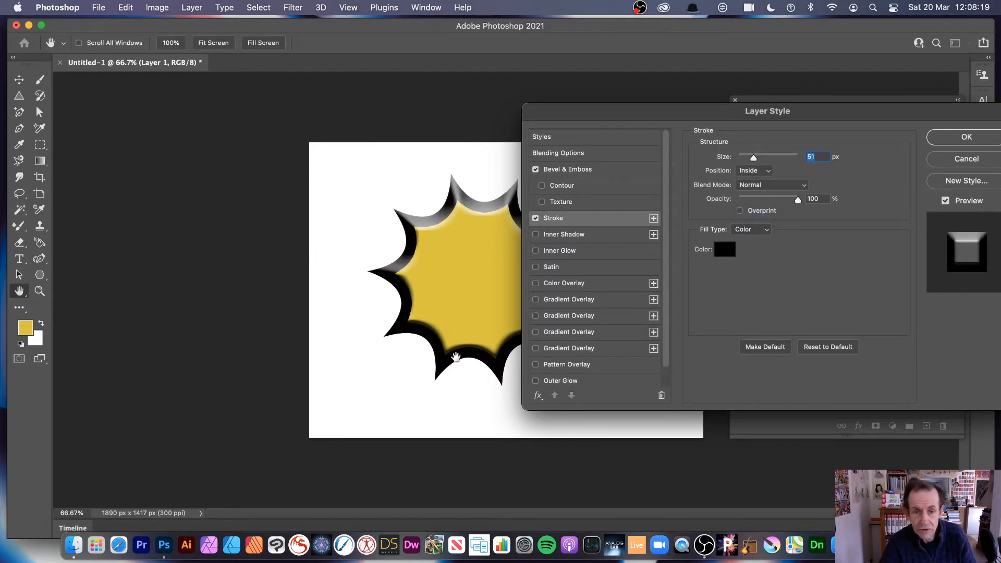
{"action": "left_click_drag", "start_coordinate": [777, 116], "coordinate": [590, 119]}
{"action": "left_click", "coordinate": [776, 139]}
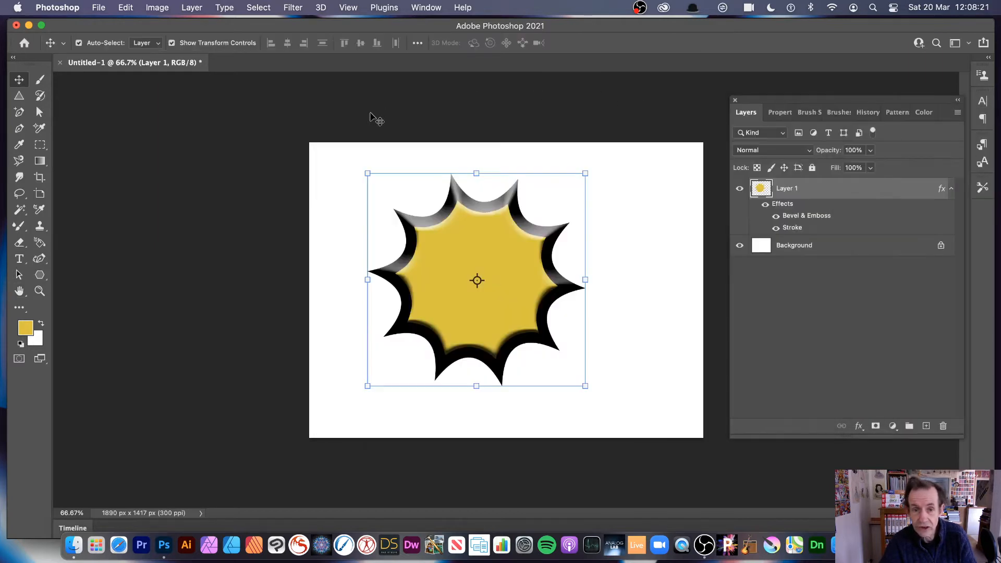
{"action": "key", "text": "super+z"}
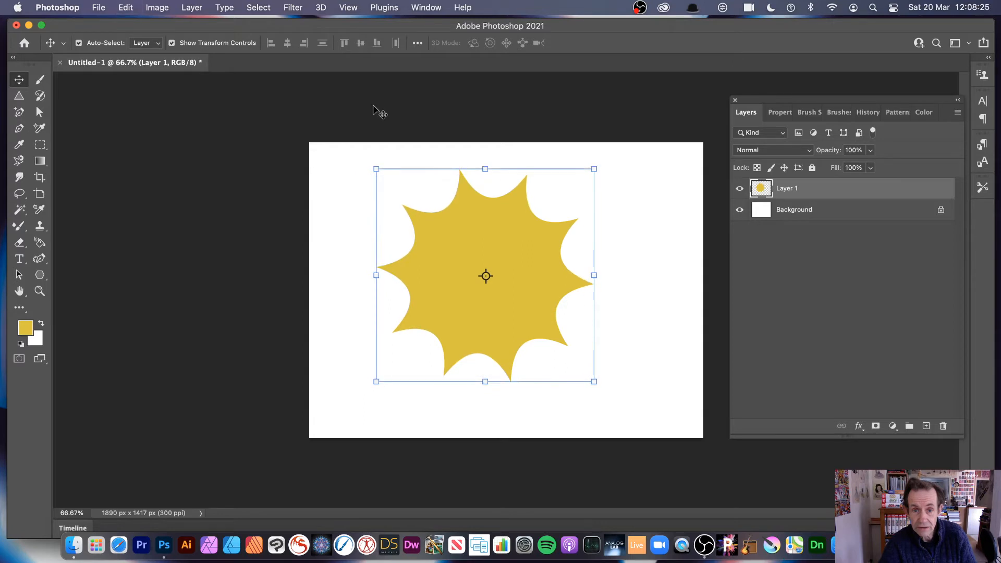
- Shift the yellow star to the left and draw a dark olive-brown ten-pointed star overlapping its right side
{"action": "left_click_drag", "start_coordinate": [516, 221], "coordinate": [491, 217]}
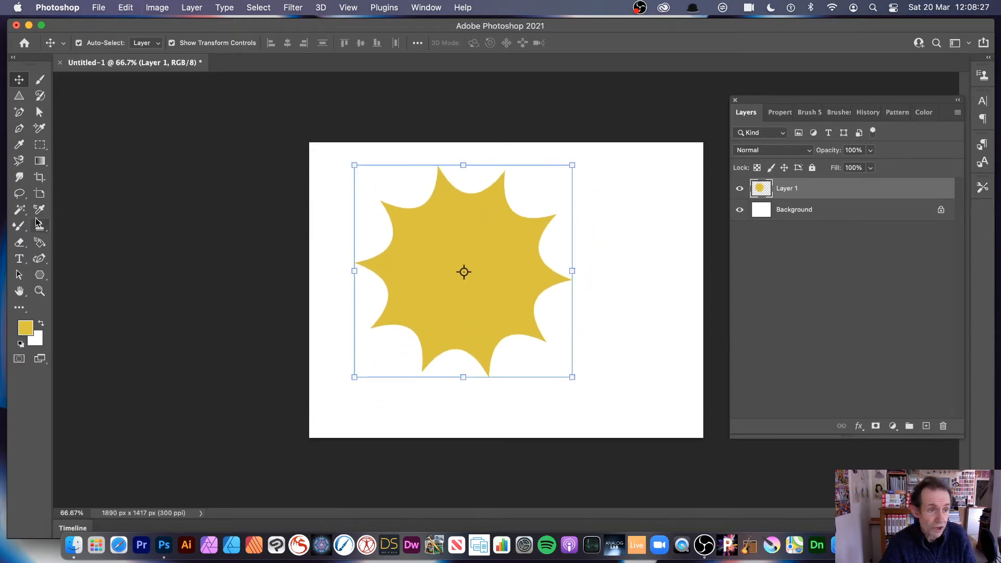
{"action": "left_click", "coordinate": [40, 277]}
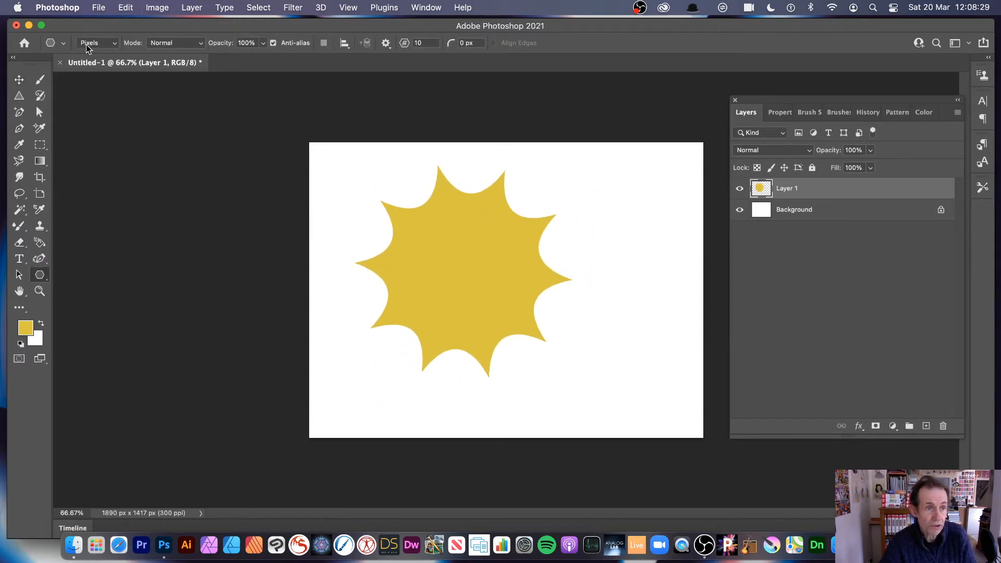
{"action": "left_click", "coordinate": [26, 328]}
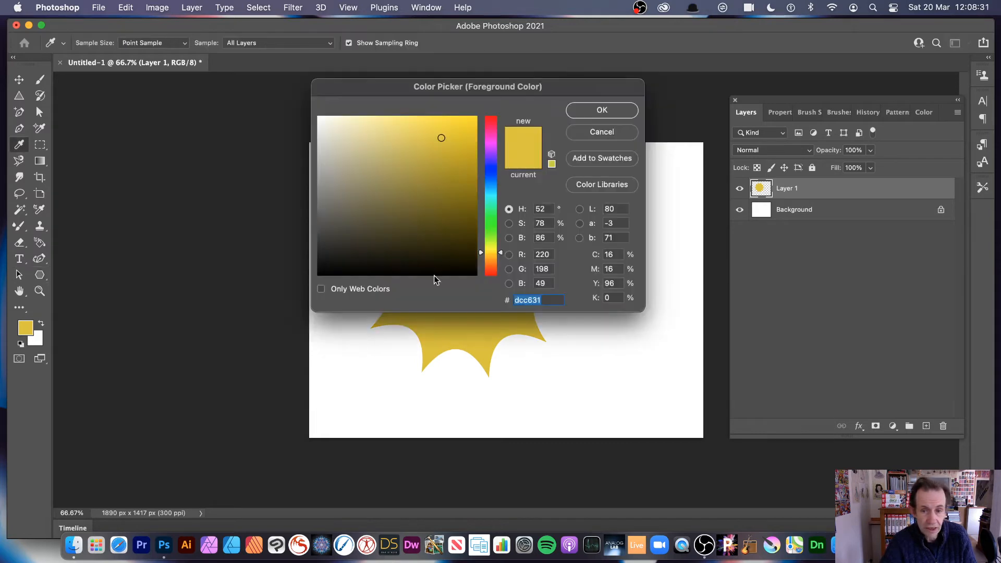
{"action": "left_click", "coordinate": [460, 206]}
{"action": "left_click", "coordinate": [600, 109]}
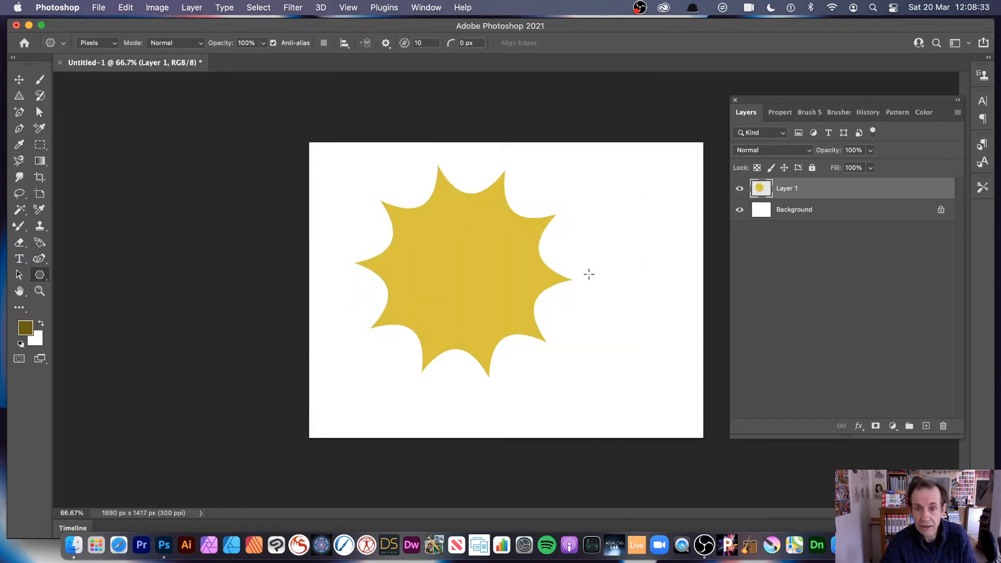
{"action": "left_click_drag", "start_coordinate": [676, 353], "coordinate": [485, 166]}
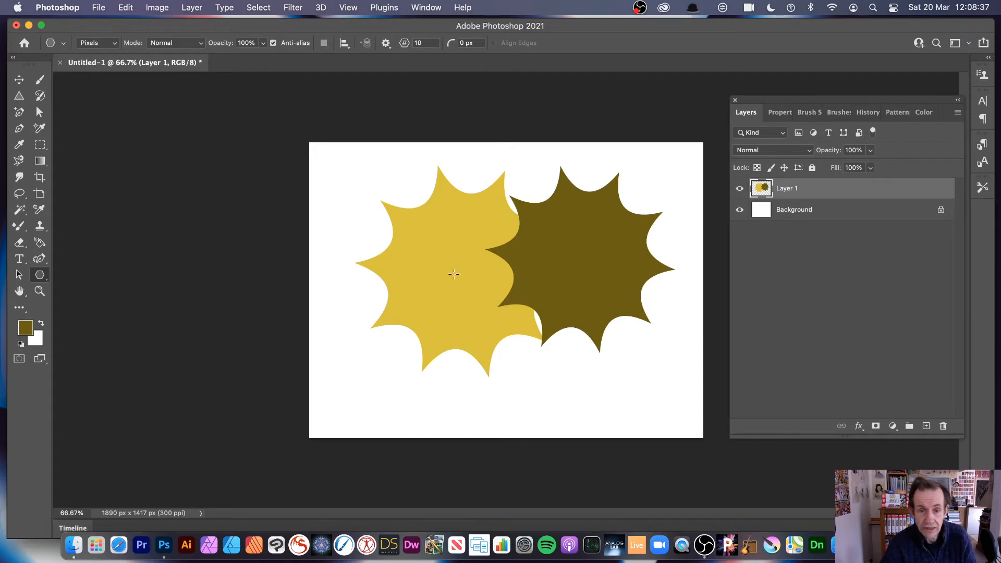
- Lower the Polygon tool's star ratio, set its sides to 20, and draw a dark olive-brown star across the two existing stars
{"action": "left_click", "coordinate": [385, 44]}
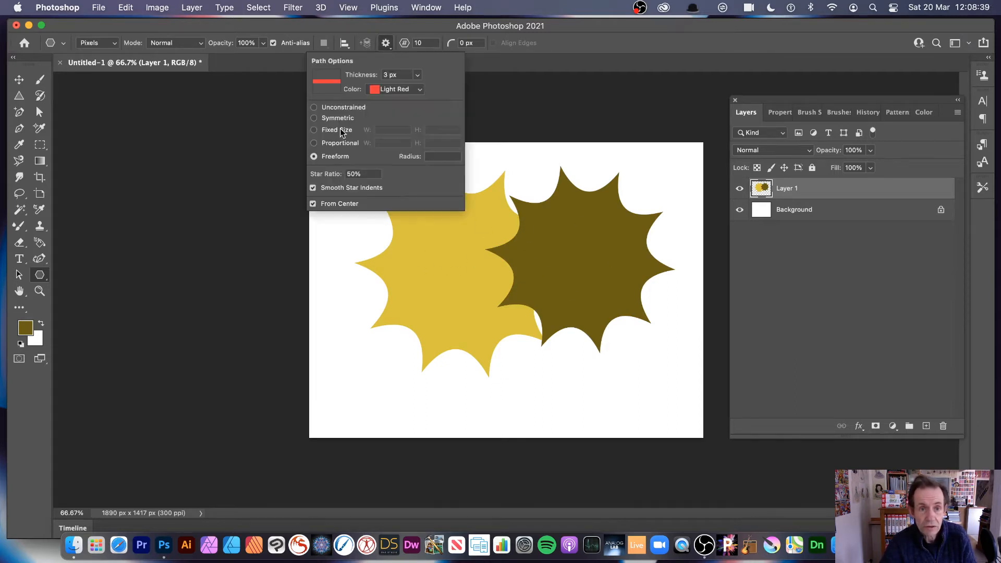
{"action": "double_click", "coordinate": [364, 174]}
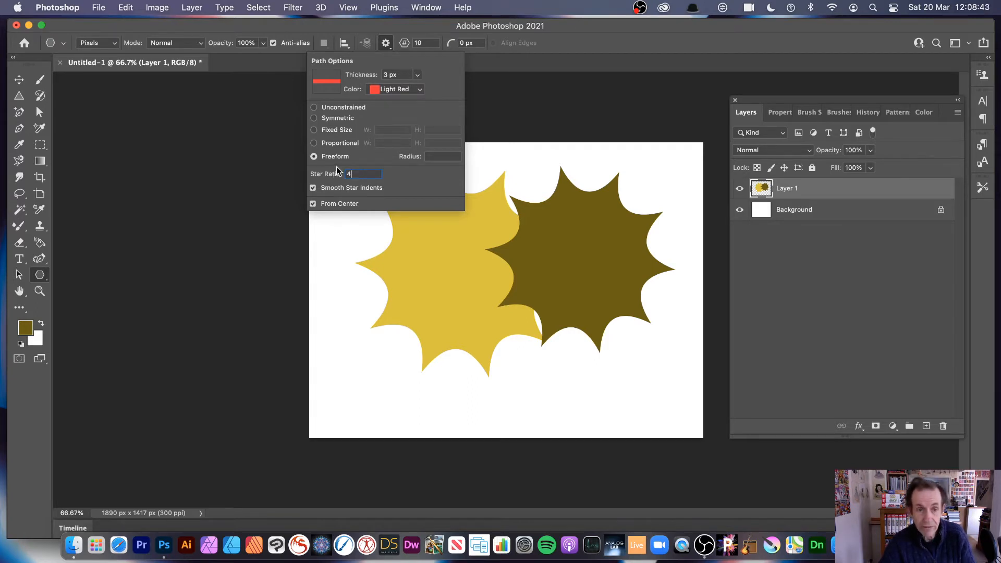
{"action": "type", "text": "4"}
{"action": "key", "text": "Return"}
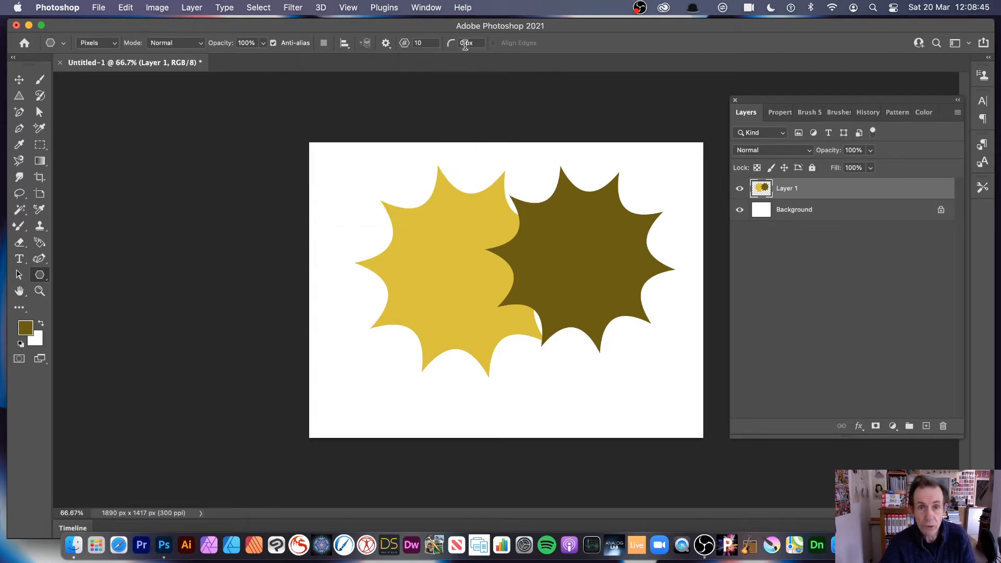
{"action": "left_click_drag", "start_coordinate": [429, 43], "coordinate": [393, 43]}
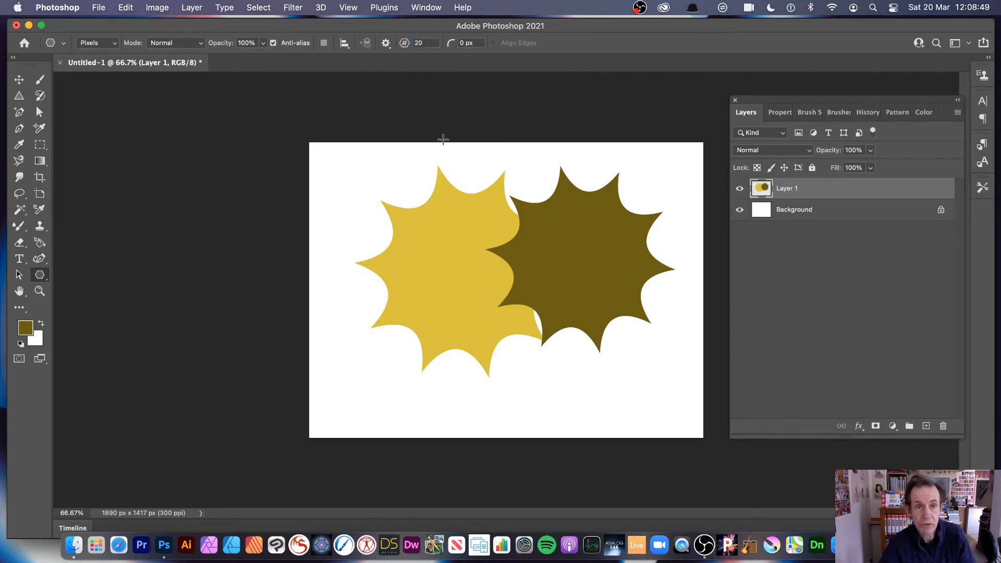
{"action": "left_click_drag", "start_coordinate": [511, 255], "coordinate": [526, 282]}
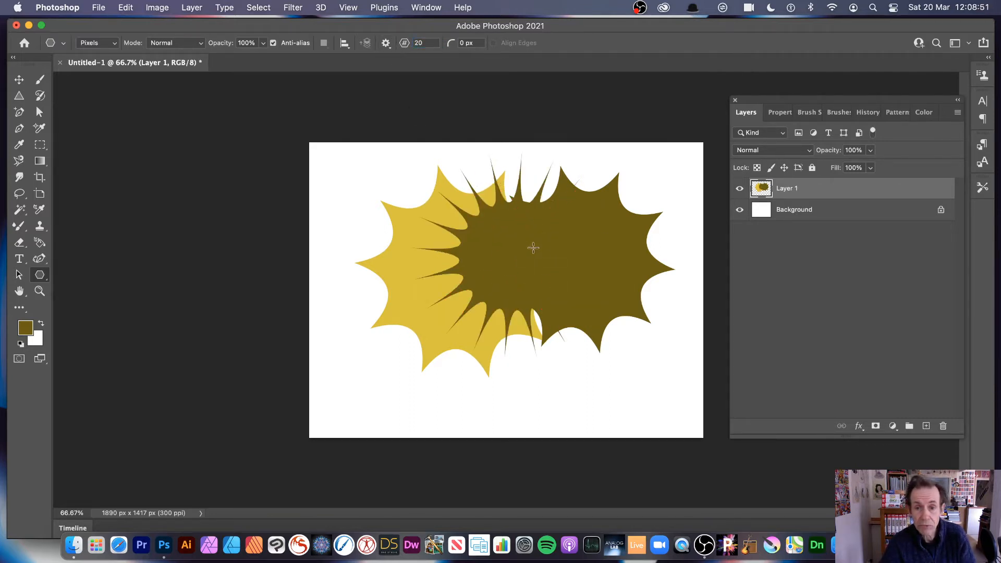
- Undo the last dark olive-brown star and change the foreground color to near-black
{"action": "key", "text": "super+z"}
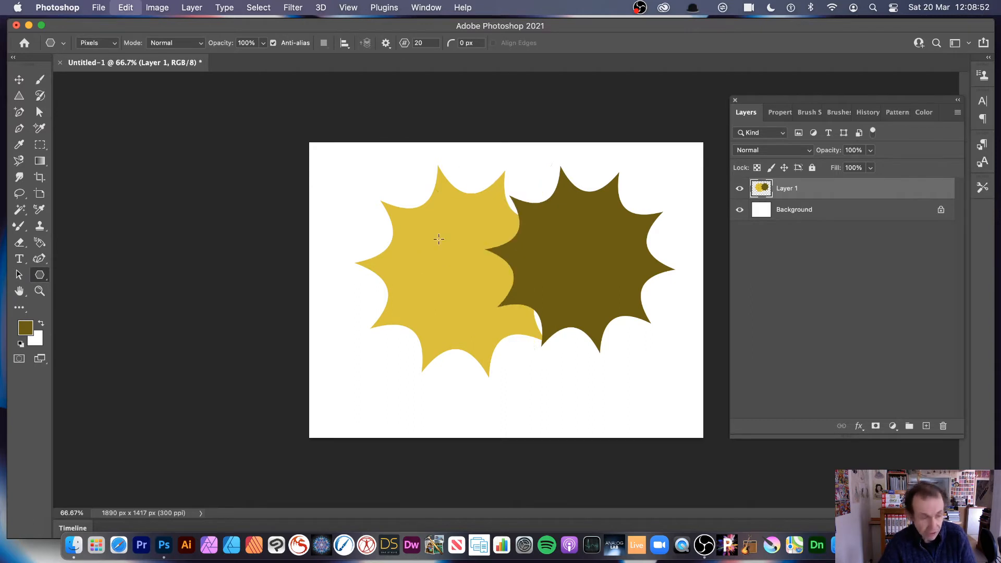
{"action": "left_click", "coordinate": [25, 328]}
{"action": "left_click_drag", "start_coordinate": [344, 245], "coordinate": [340, 253]}
{"action": "left_click", "coordinate": [594, 112]}
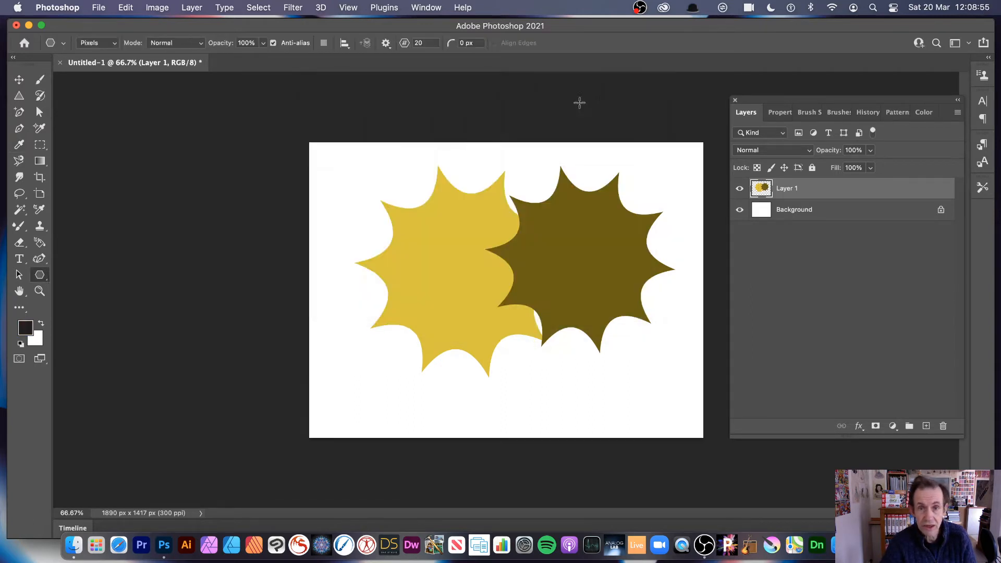
- Set a 4% star ratio without smooth star indents, and try a near-black 20-pointed star over both existing stars before undoing it
{"action": "left_click", "coordinate": [388, 44]}
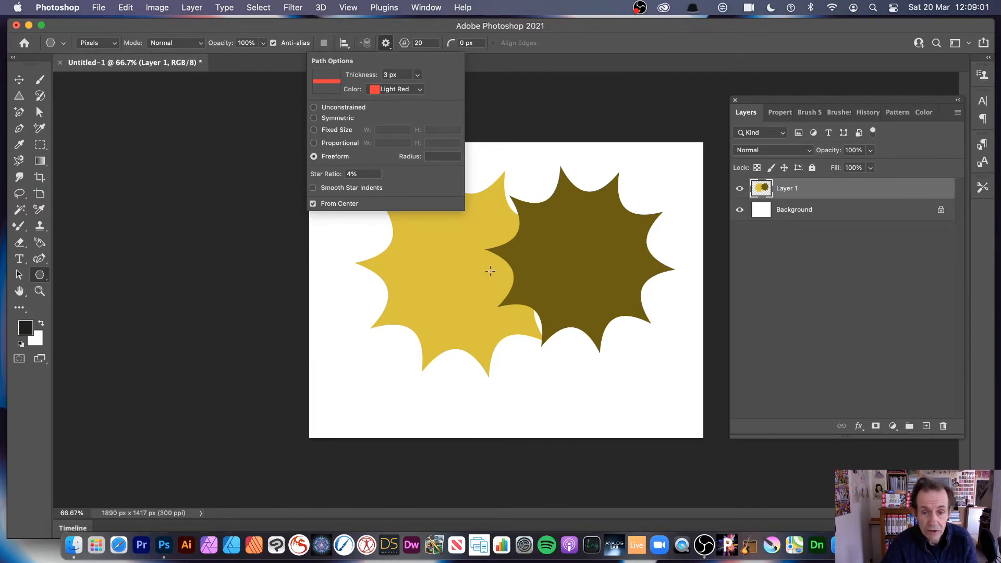
{"action": "mouse_move", "coordinate": [488, 270]}
{"action": "left_mouse_down"}
{"action": "mouse_move", "coordinate": [477, 305]}
{"action": "mouse_move", "coordinate": [569, 344]}
{"action": "left_mouse_up"}
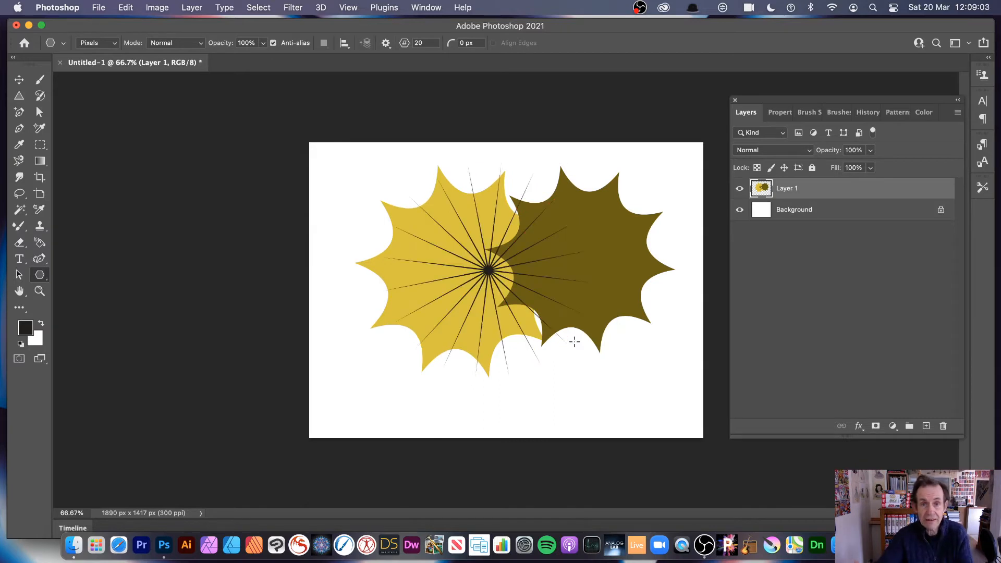
{"action": "key", "text": "super+z"}
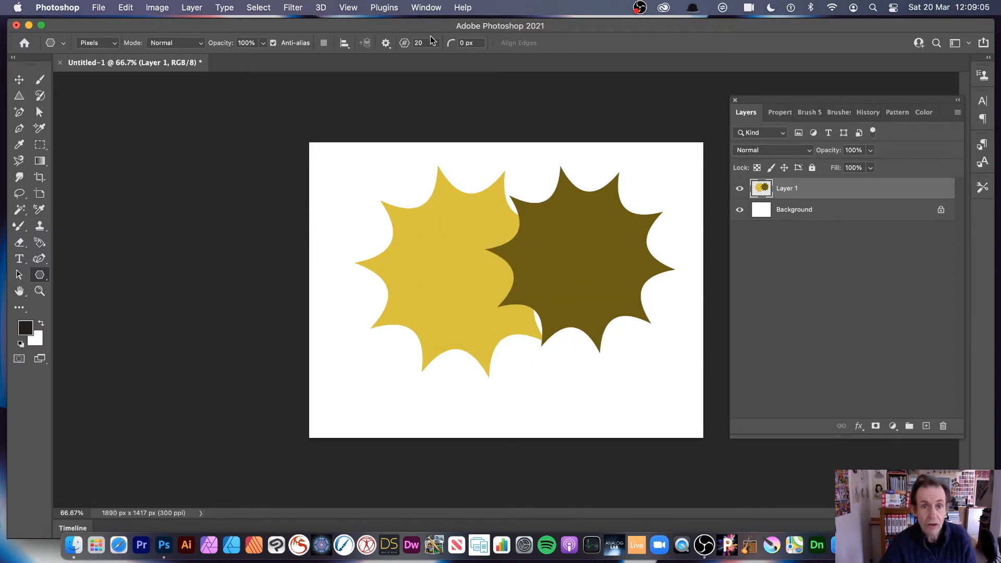
- Set the polygon sides to 10 and draw near-black thin-rayed stars of different sizes from one center where the two stars meet
{"action": "left_click", "coordinate": [419, 43]}
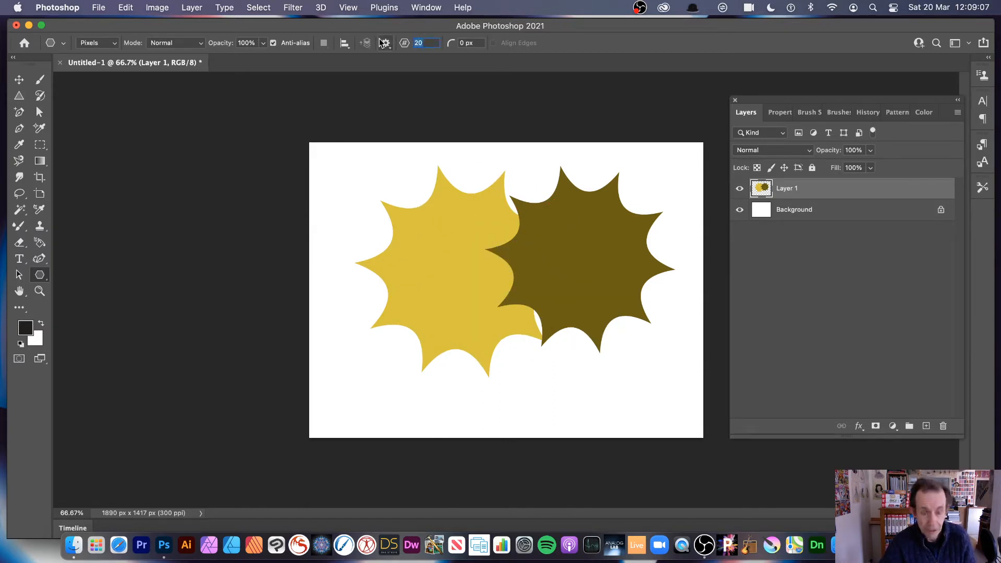
{"action": "type", "text": "1"}
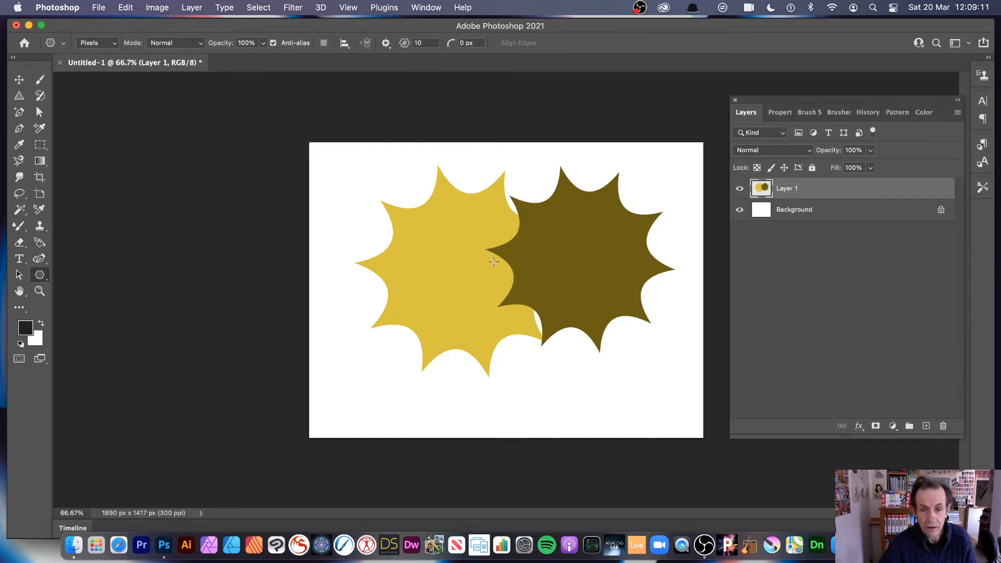
{"action": "left_click_drag", "start_coordinate": [495, 262], "coordinate": [586, 274]}
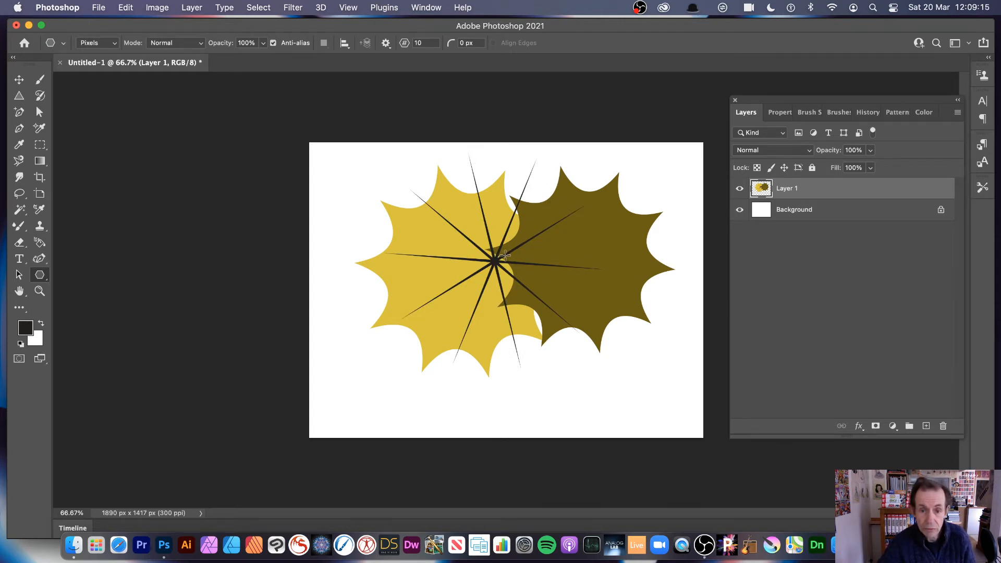
{"action": "left_click_drag", "start_coordinate": [494, 262], "coordinate": [493, 313]}
{"action": "left_click_drag", "start_coordinate": [493, 261], "coordinate": [476, 288]}
{"action": "key", "text": "v"}
{"action": "left_click", "coordinate": [359, 208]}
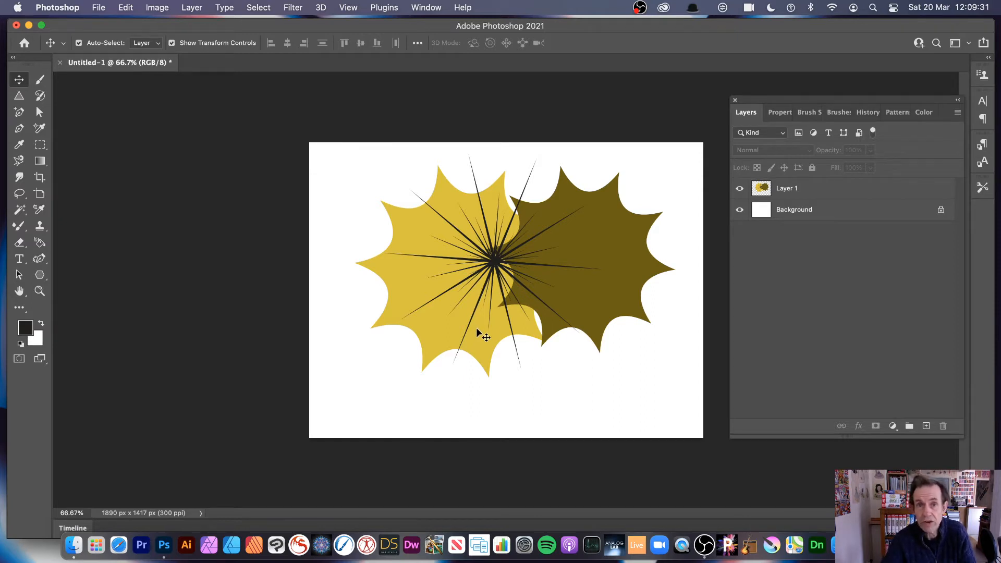
- Undo the thin-rayed stars and the olive-brown star so that only the centered yellow star is left
{"action": "key", "text": "super+z"}
{"action": "key", "text": "super+z"}
{"action": "key", "text": "super+z"}
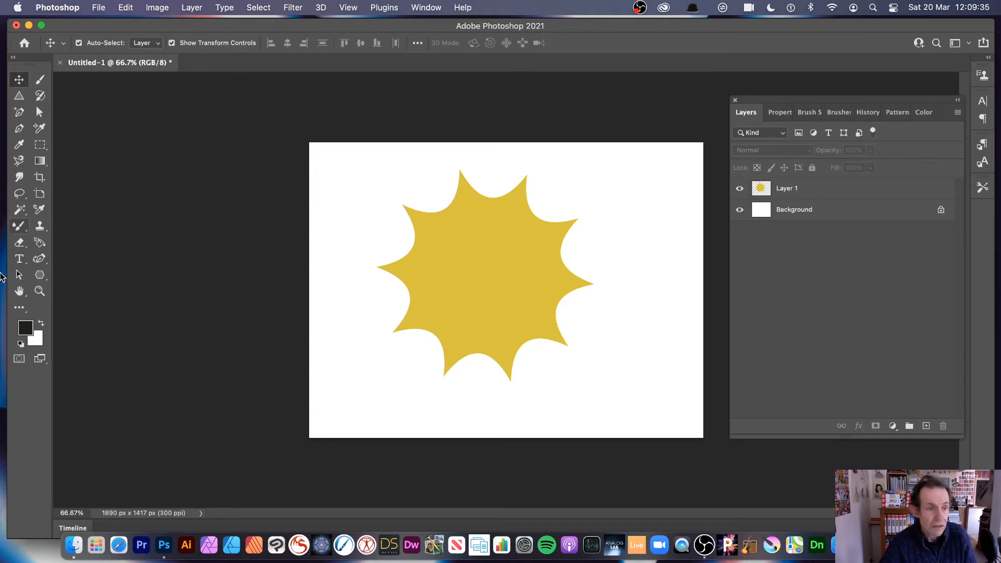
- Set the Polygon tool's corner radius to 12 px and its star ratio to 70%
{"action": "left_click", "coordinate": [40, 275]}
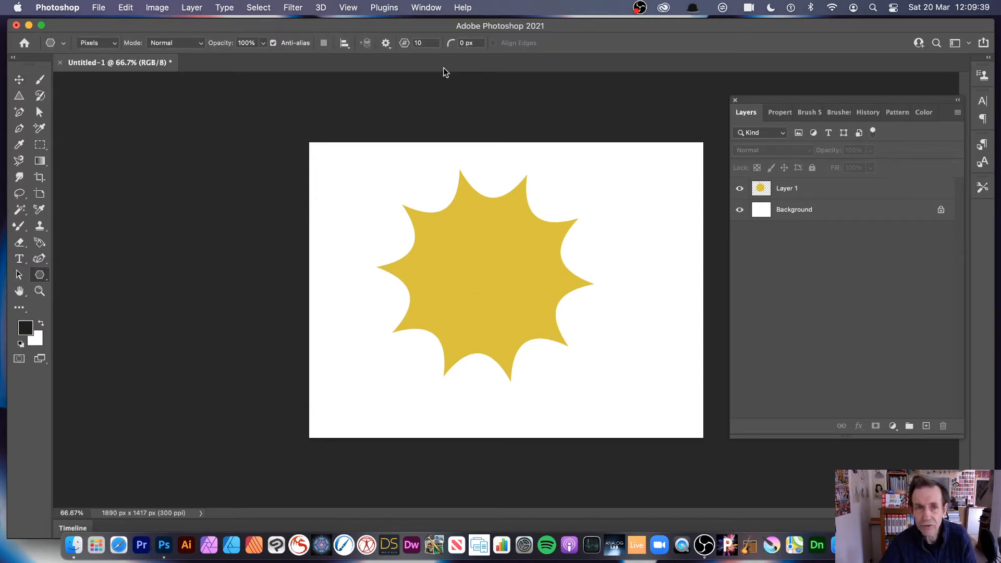
{"action": "left_click", "coordinate": [483, 43]}
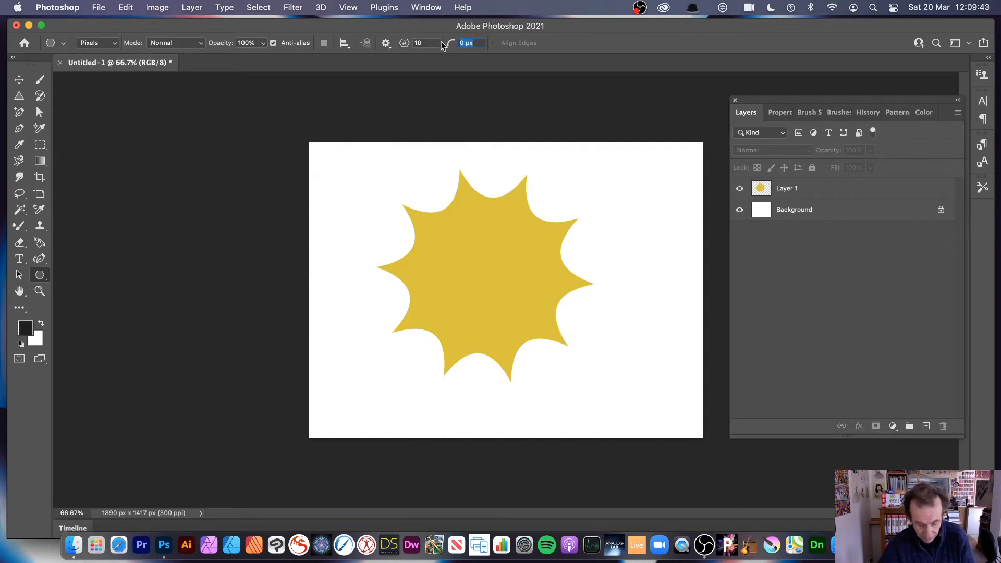
{"action": "type", "text": "12"}
{"action": "key", "text": "Tab"}
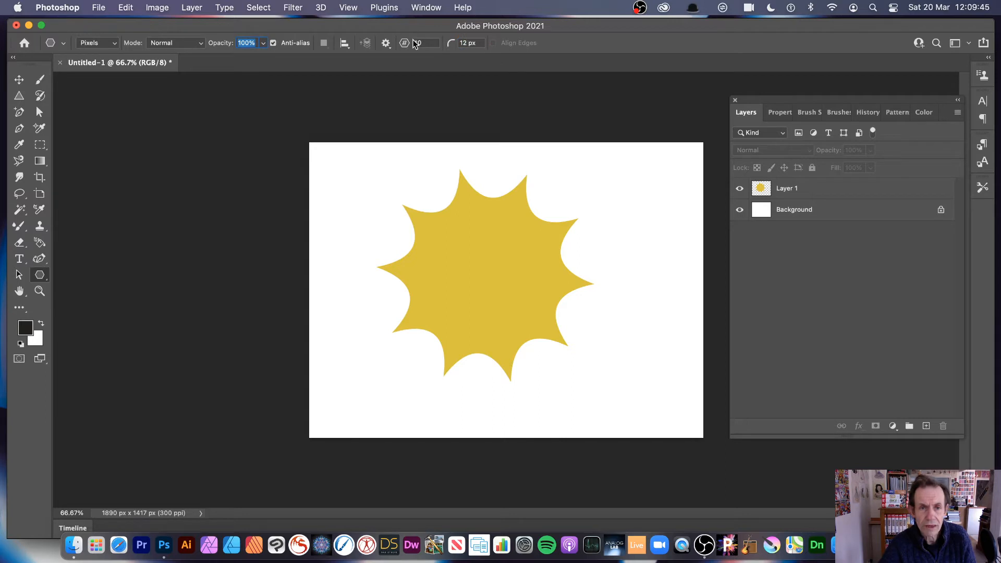
{"action": "left_click", "coordinate": [386, 43]}
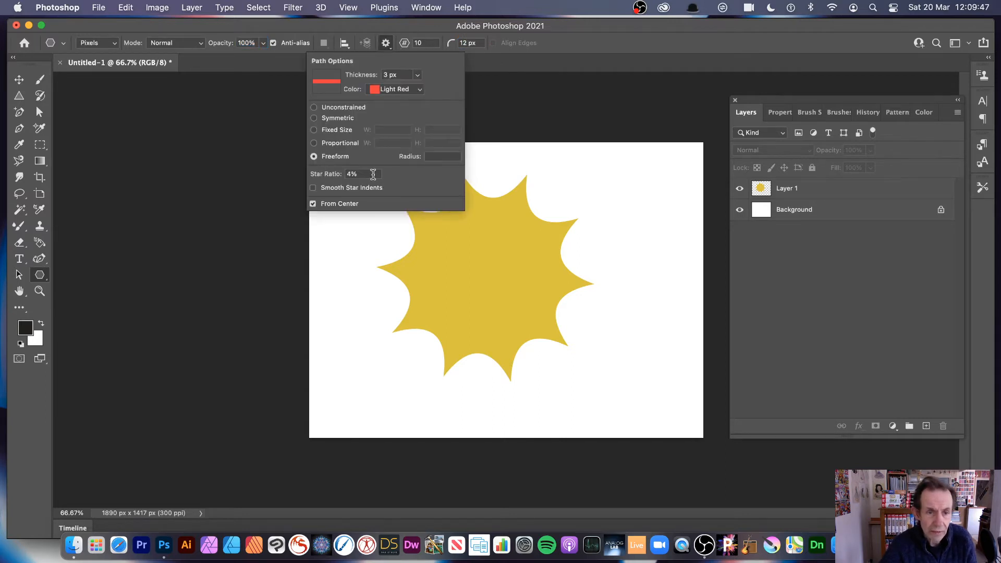
{"action": "double_click", "coordinate": [349, 174]}
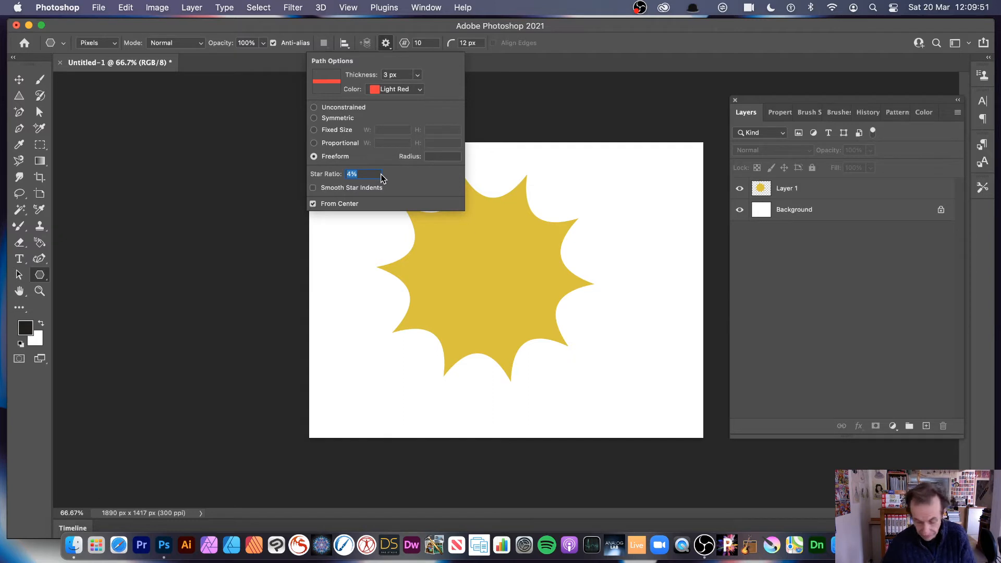
{"action": "type", "text": "70"}
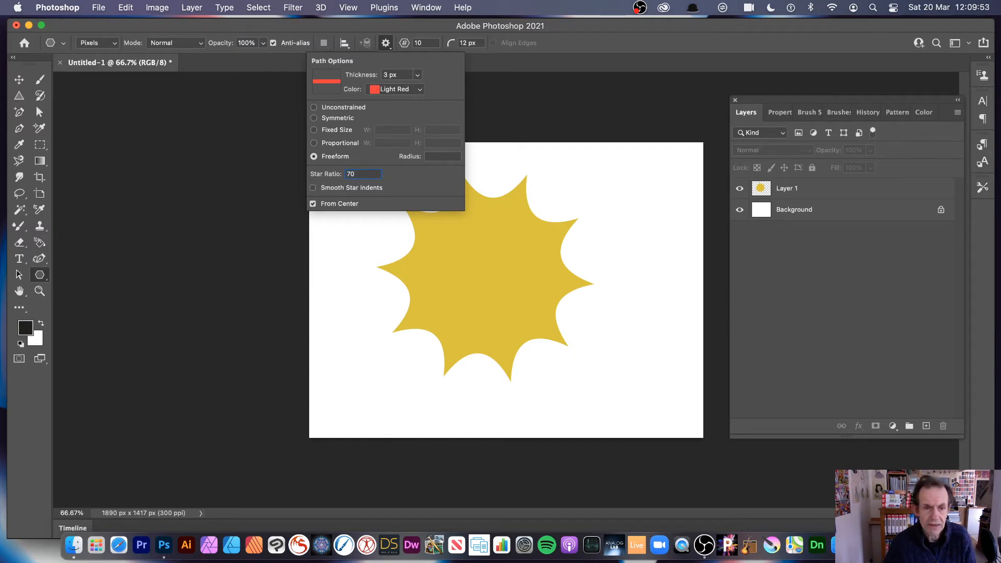
{"action": "key", "text": "Return"}
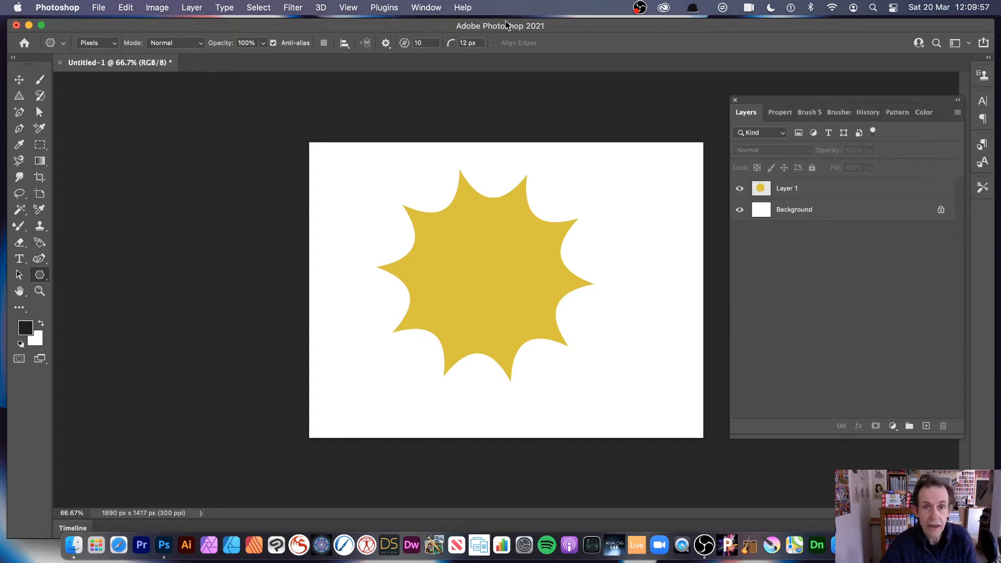
- Select the yellow star's layer and draw a near-black ten-pointed star with rounded tips over the yellow star
{"action": "left_click", "coordinate": [19, 79]}
{"action": "left_click", "coordinate": [412, 285]}
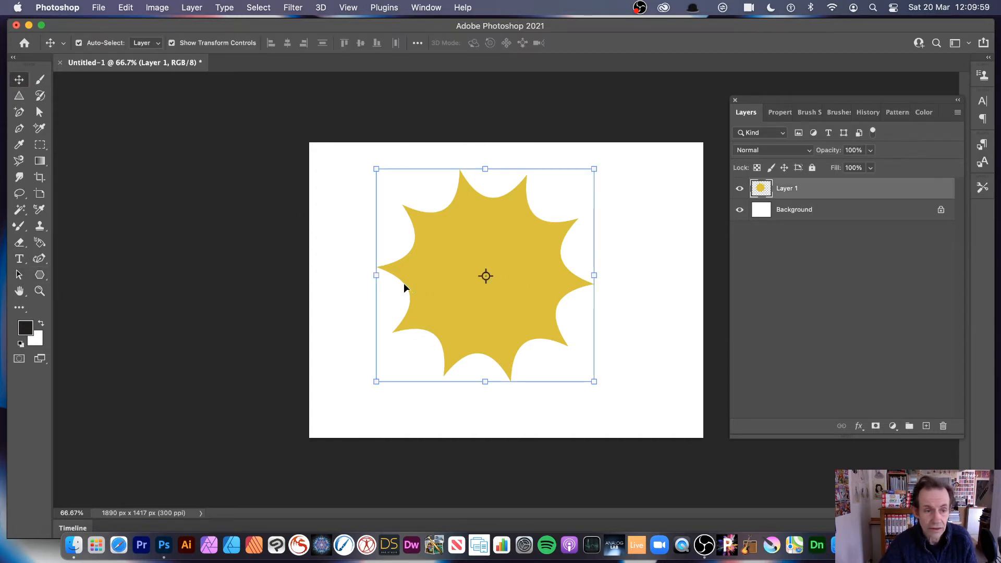
{"action": "left_click", "coordinate": [40, 276]}
{"action": "left_click_drag", "start_coordinate": [480, 244], "coordinate": [554, 311]}
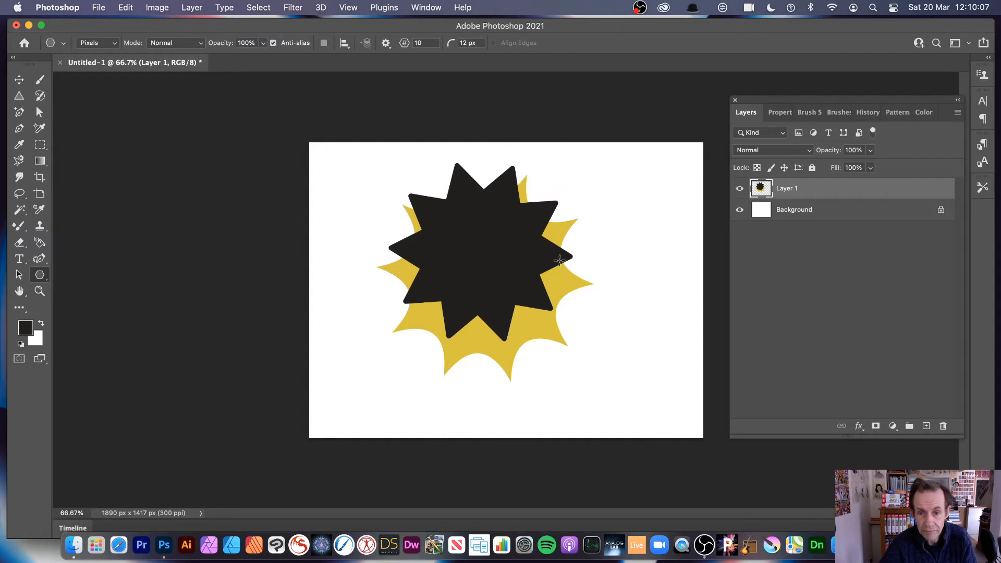
- Try a white star inside the near-black one and a small near-black star inside that, and undo both
{"action": "left_click", "coordinate": [41, 325]}
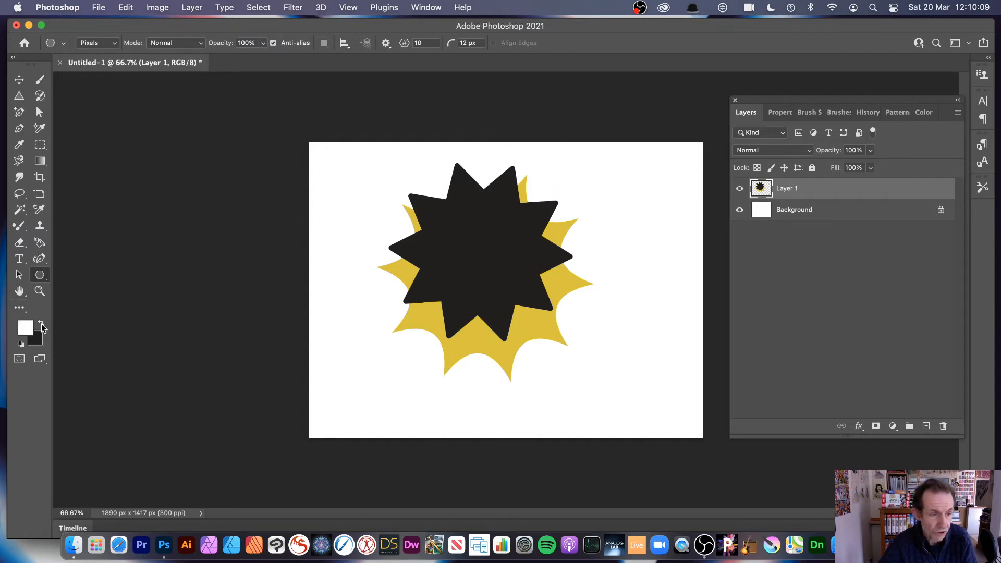
{"action": "left_click_drag", "start_coordinate": [483, 253], "coordinate": [541, 296]}
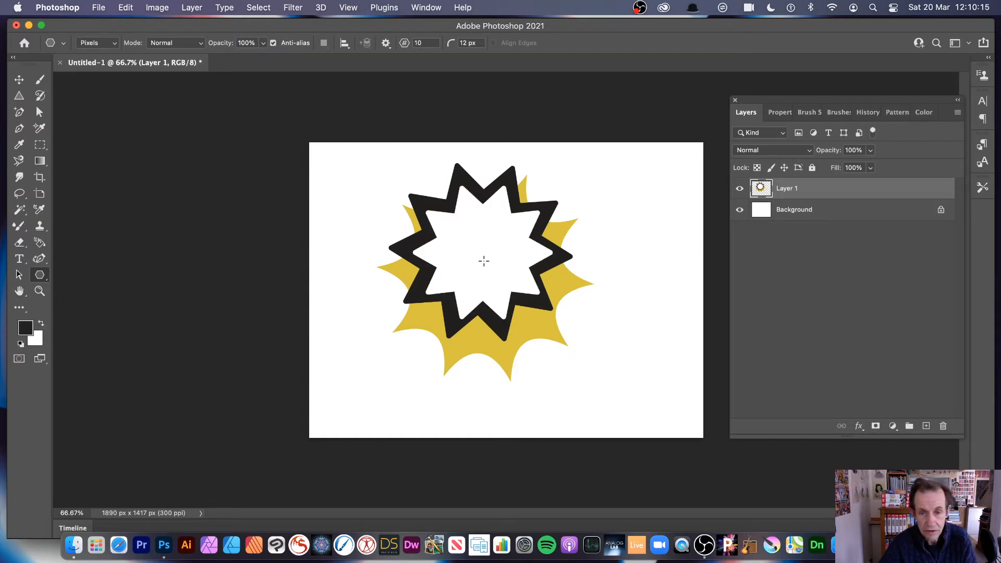
{"action": "left_click_drag", "start_coordinate": [469, 256], "coordinate": [499, 282]}
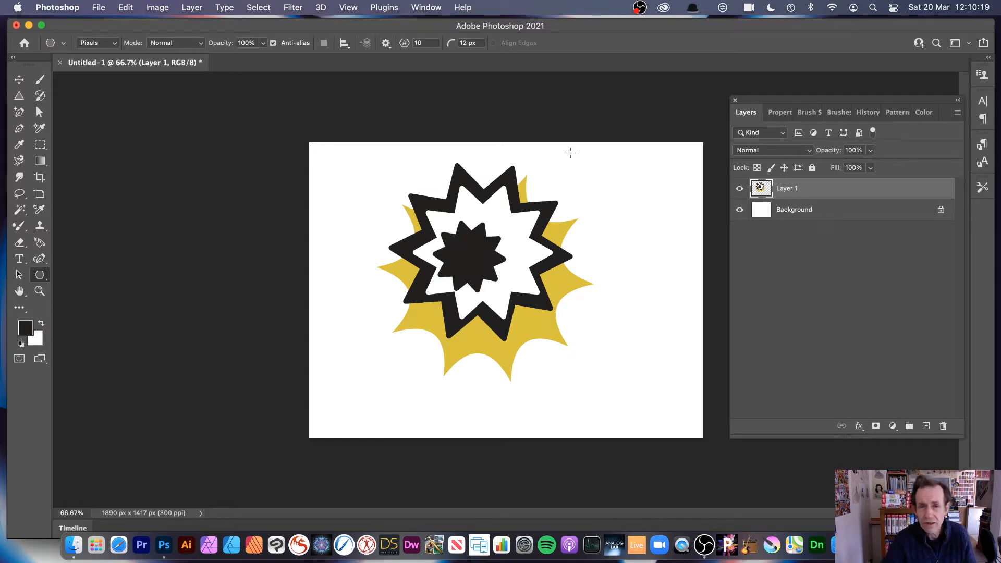
{"action": "key", "text": "super+z"}
{"action": "key", "text": "super+z"}
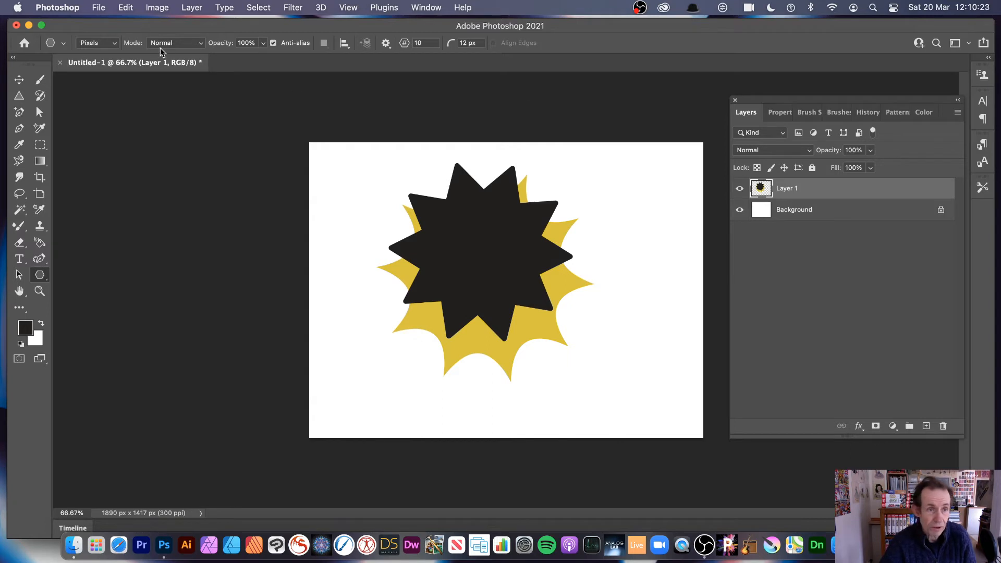
- Change the foreground color to a bright, saturated cyan
{"action": "left_click", "coordinate": [25, 328]}
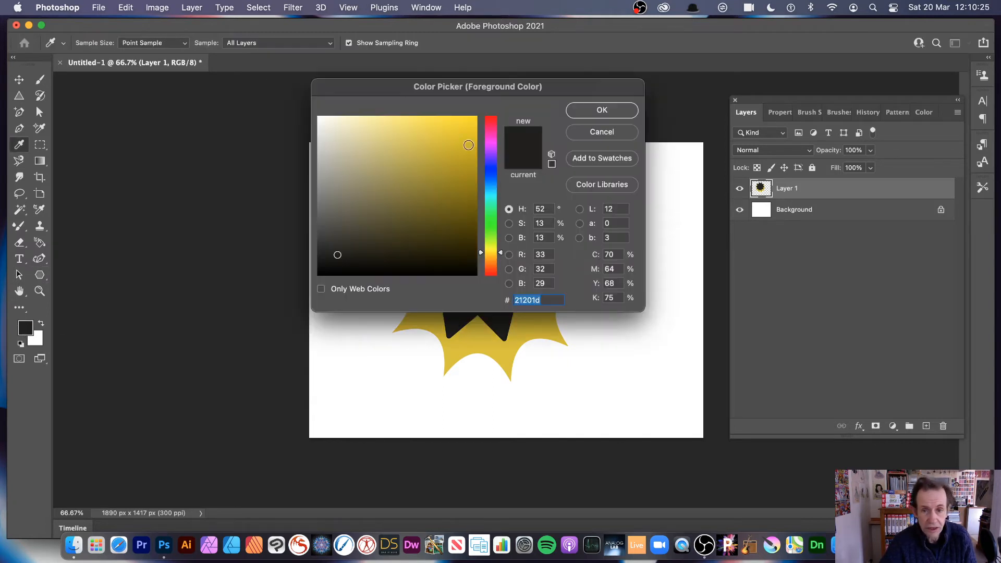
{"action": "left_click", "coordinate": [466, 169]}
{"action": "left_click_drag", "start_coordinate": [466, 168], "coordinate": [475, 116]}
{"action": "left_click", "coordinate": [492, 194]}
{"action": "left_click", "coordinate": [589, 112]}
- Set the Polygon tool's mode to Difference and draw a large cyan ten-pointed star over the near-black and yellow stars
{"action": "left_click", "coordinate": [192, 43]}
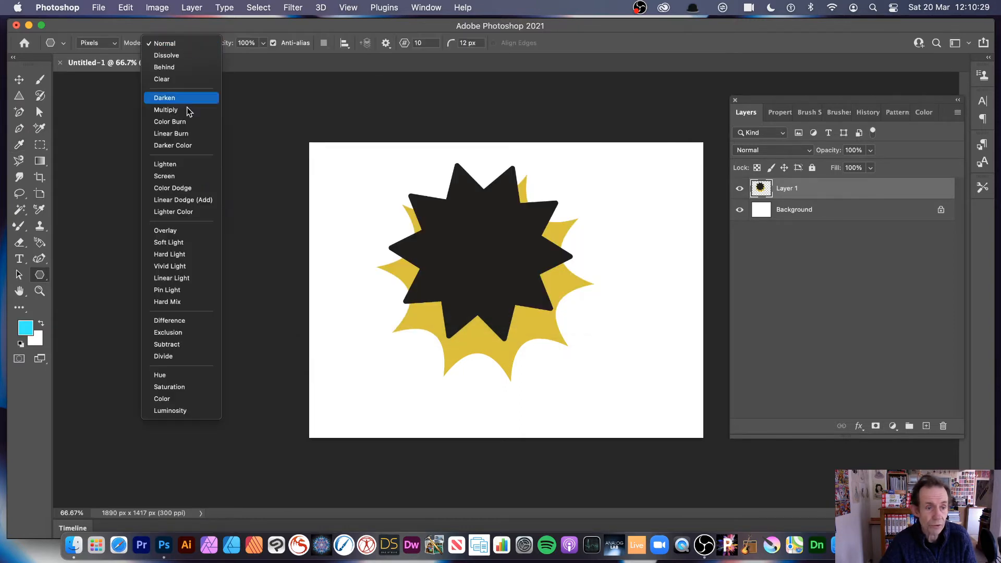
{"action": "left_click", "coordinate": [177, 320]}
{"action": "left_click_drag", "start_coordinate": [495, 280], "coordinate": [577, 358]}
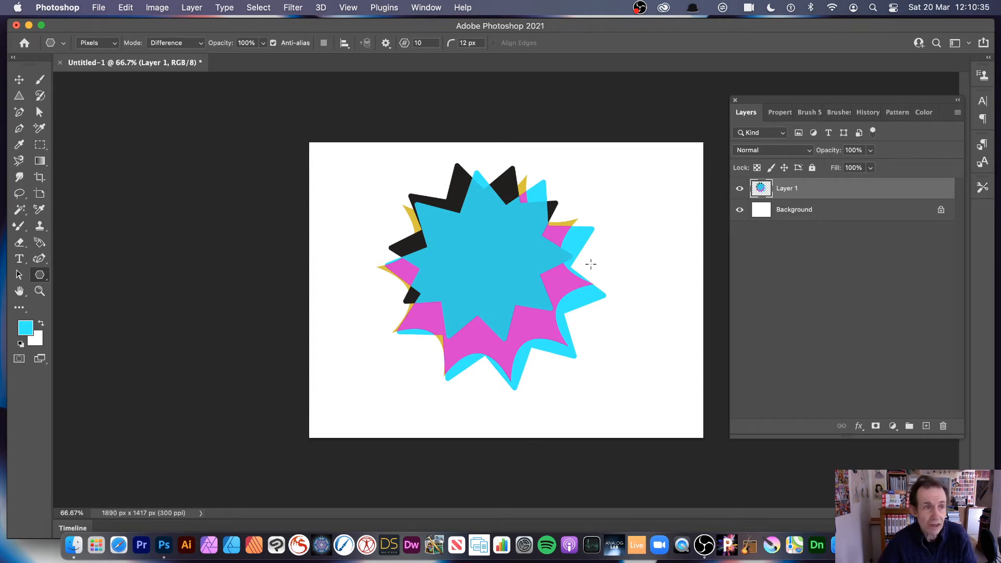
- Duplicate the star layer offset up and to the right, and set the copy's blend mode to Difference
{"action": "key", "text": "v"}
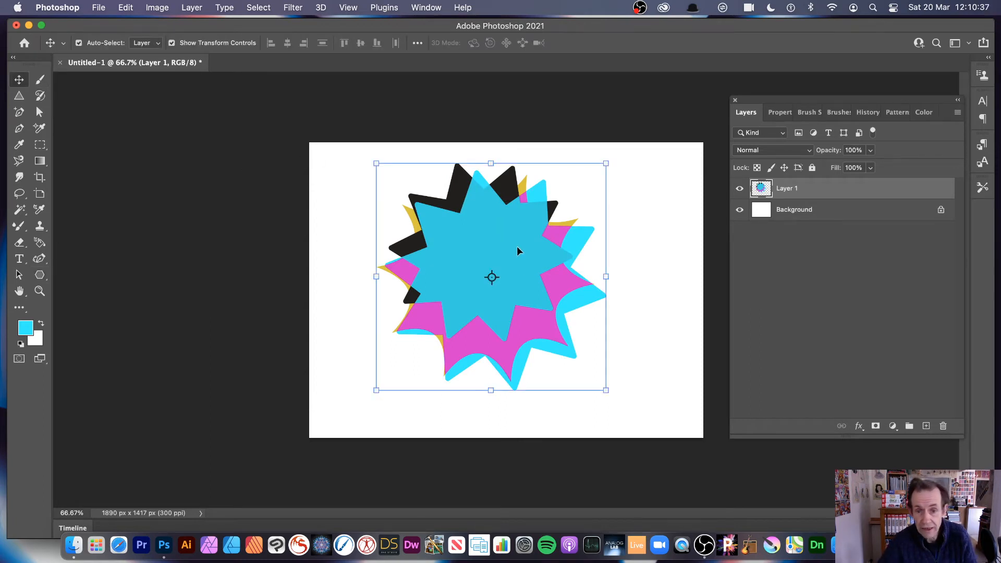
{"action": "left_click_drag", "start_coordinate": [523, 254], "coordinate": [593, 229]}
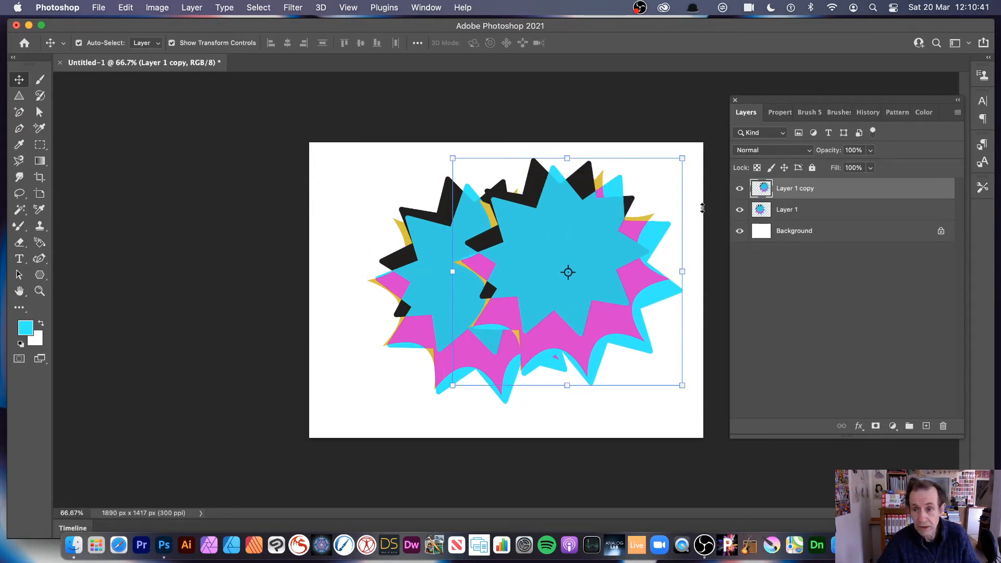
{"action": "left_click", "coordinate": [766, 151]}
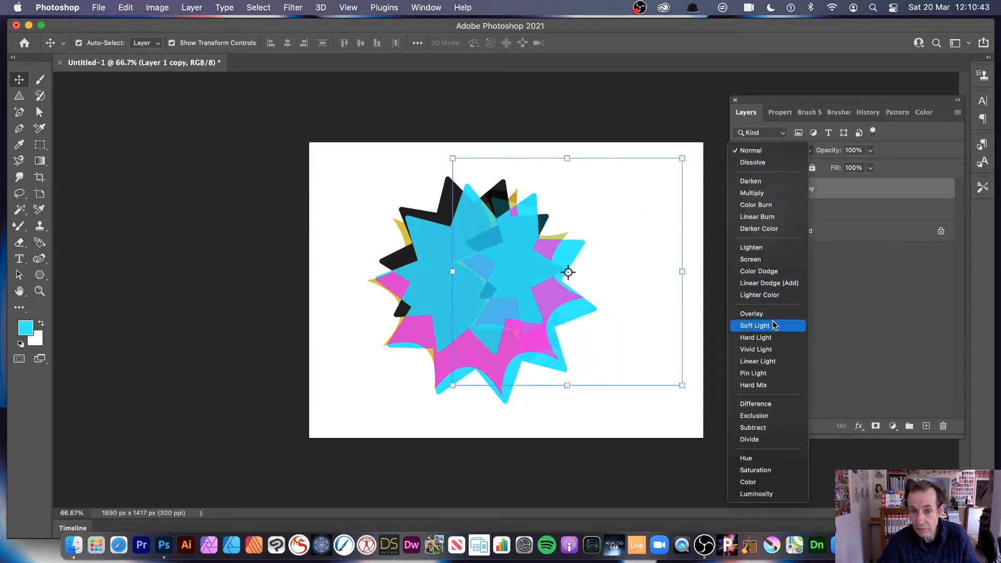
{"action": "left_click", "coordinate": [782, 405]}
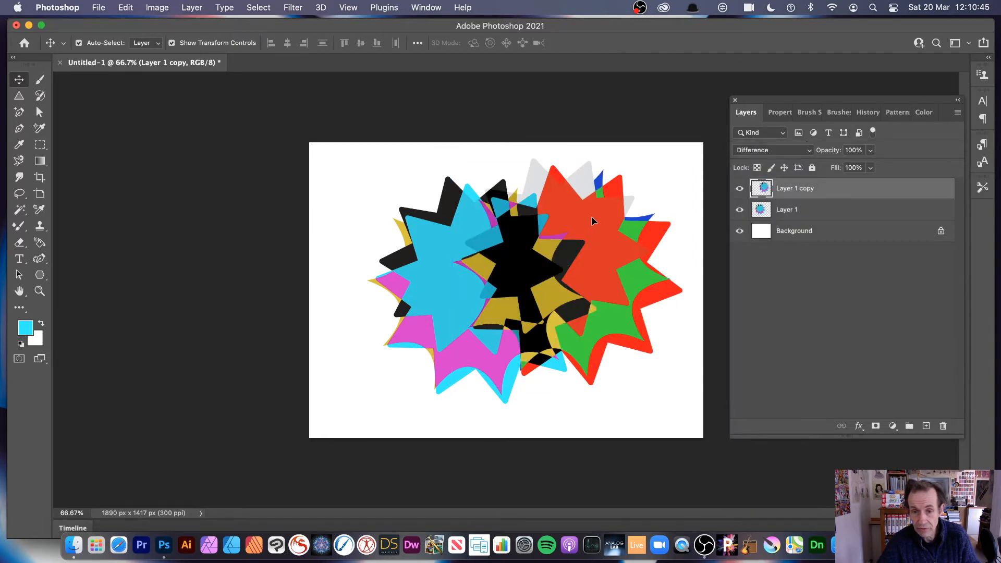
- Shift the duplicated stars back over the original and delete both star layers
{"action": "left_click_drag", "start_coordinate": [656, 202], "coordinate": [500, 251]}
{"action": "left_click_drag", "start_coordinate": [328, 136], "coordinate": [618, 412]}
{"action": "key", "text": "Delete"}
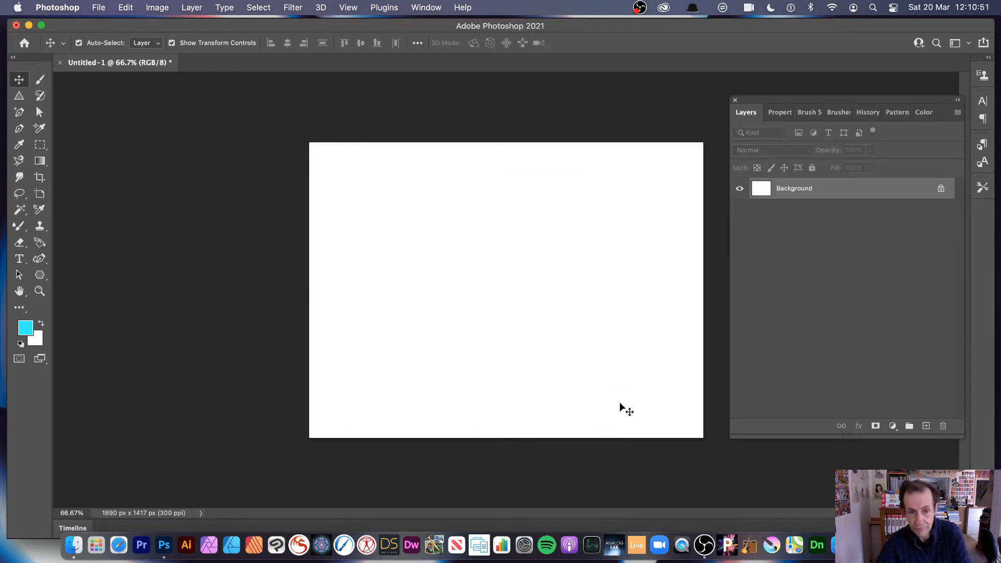
- Fill the Background layer with black and swap the foreground and background colors to make white the foreground
{"action": "left_click", "coordinate": [126, 8]}
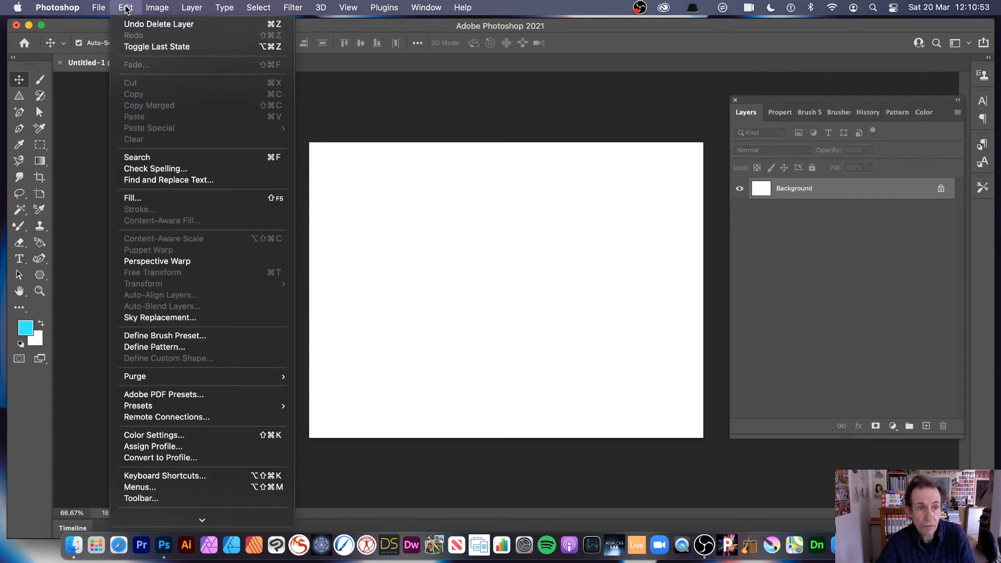
{"action": "left_click", "coordinate": [151, 197]}
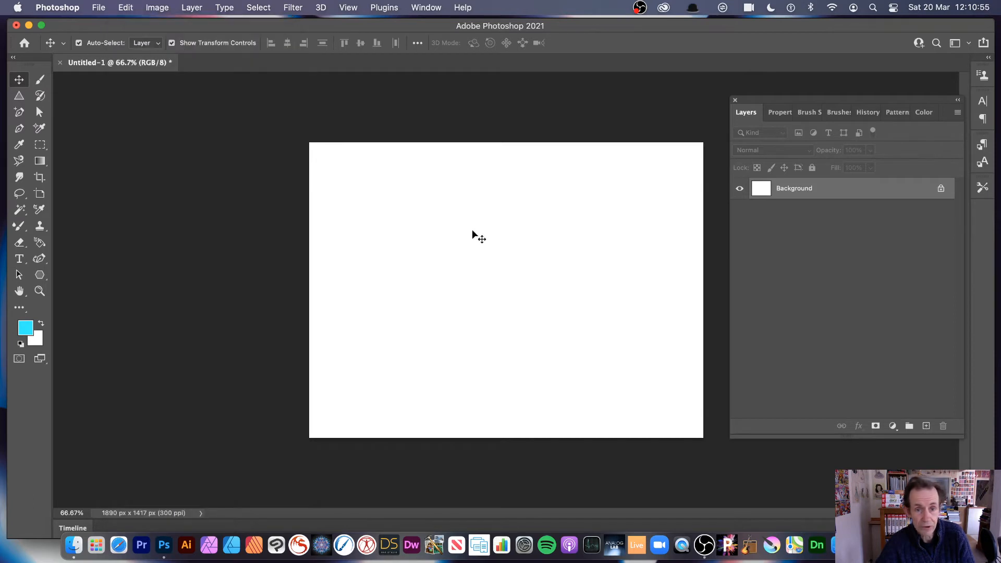
{"action": "left_click", "coordinate": [425, 172]}
{"action": "key", "text": "v"}
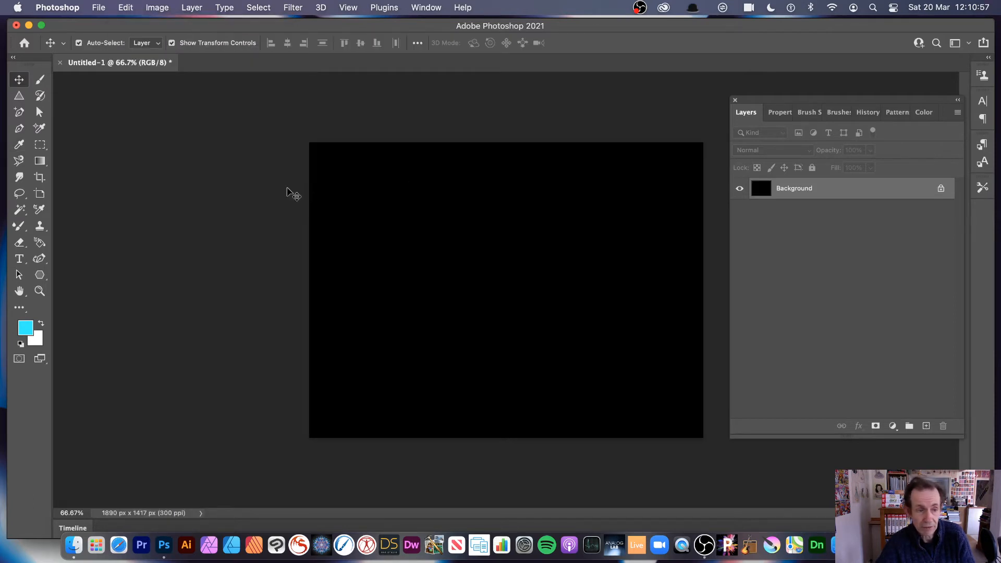
{"action": "left_click", "coordinate": [41, 324]}
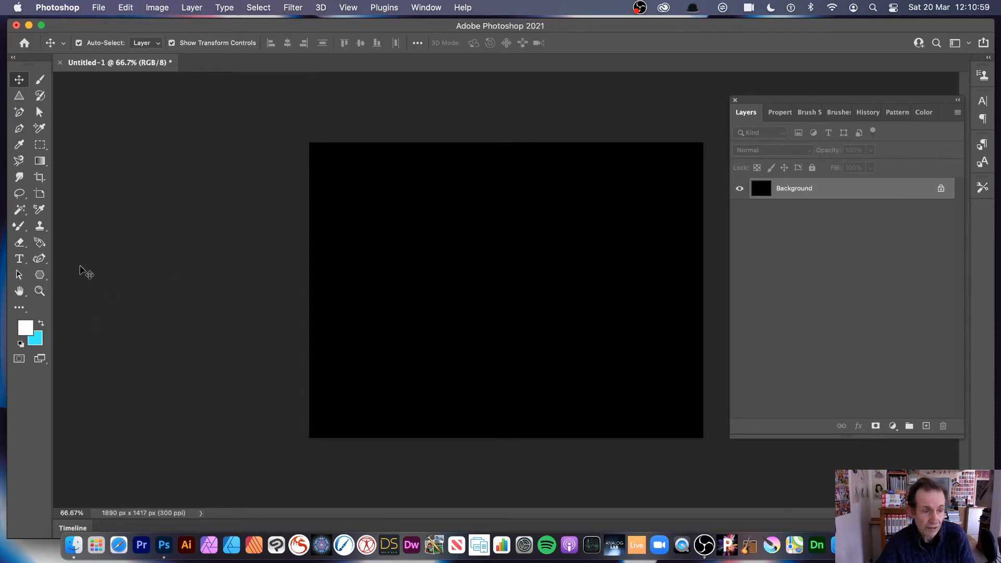
- Set the Polygon tool to draw at a fixed size of 3 cm wide by 3 cm high
{"action": "left_click", "coordinate": [40, 275]}
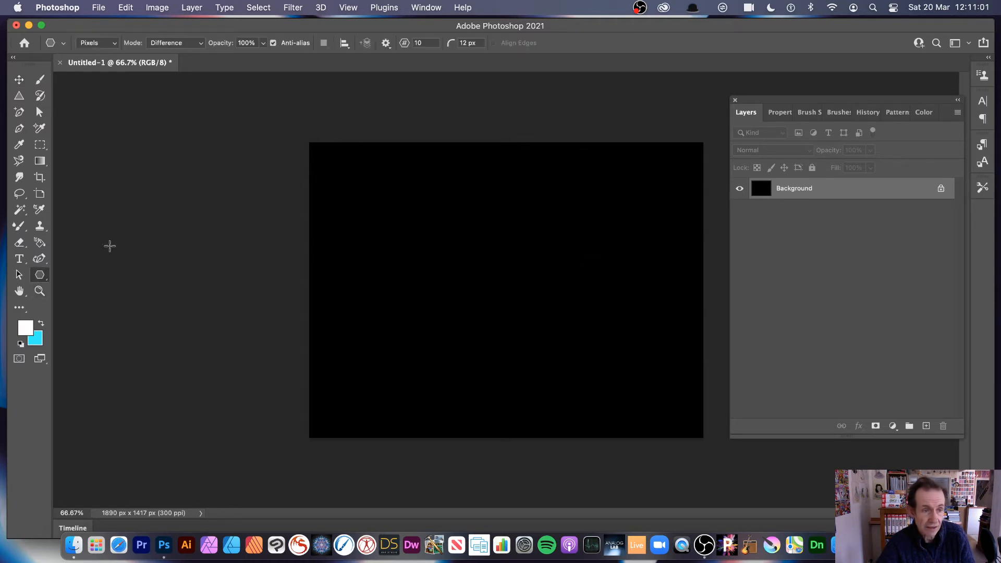
{"action": "left_click", "coordinate": [386, 43]}
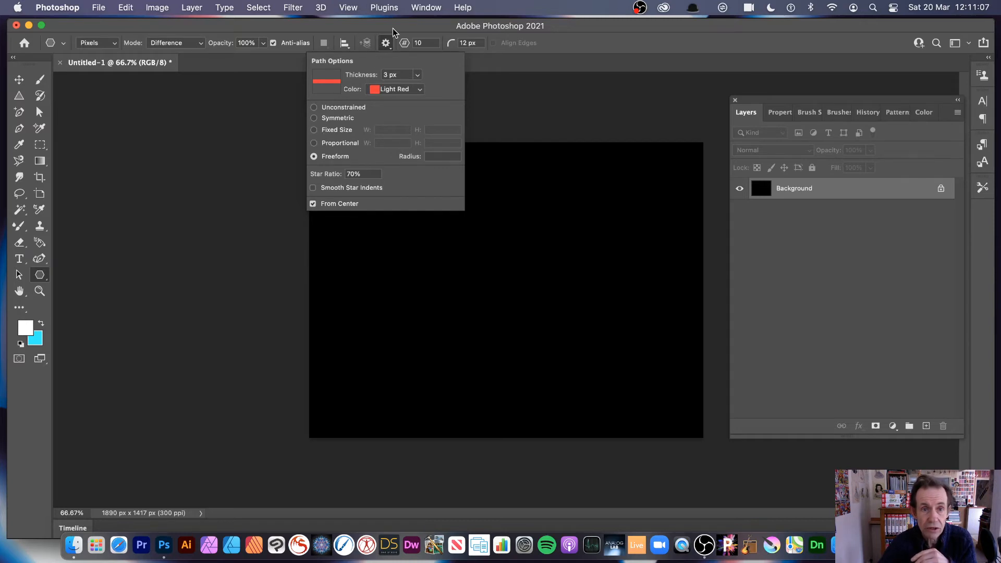
{"action": "left_click", "coordinate": [315, 131]}
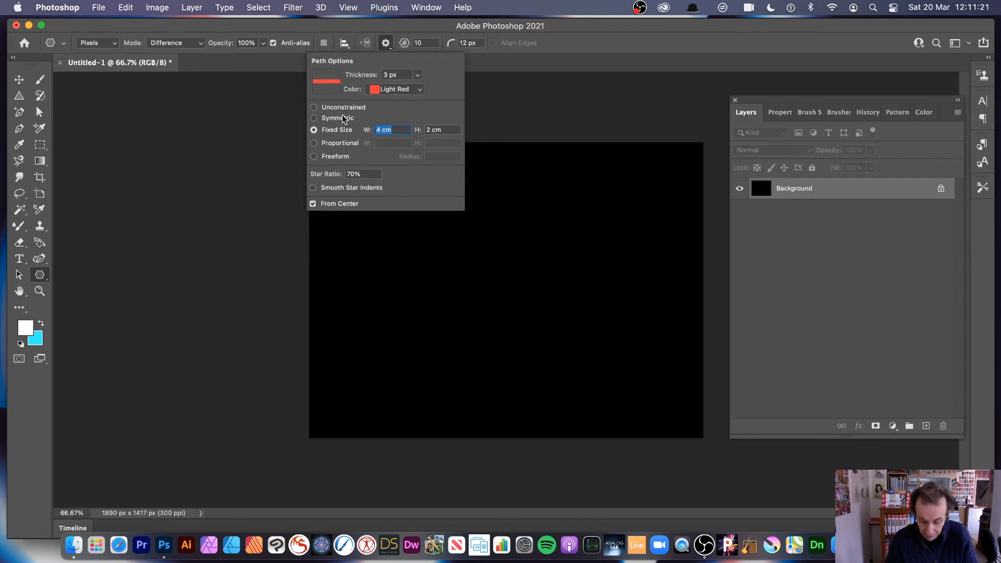
{"action": "type", "text": "3"}
{"action": "key", "text": "Tab"}
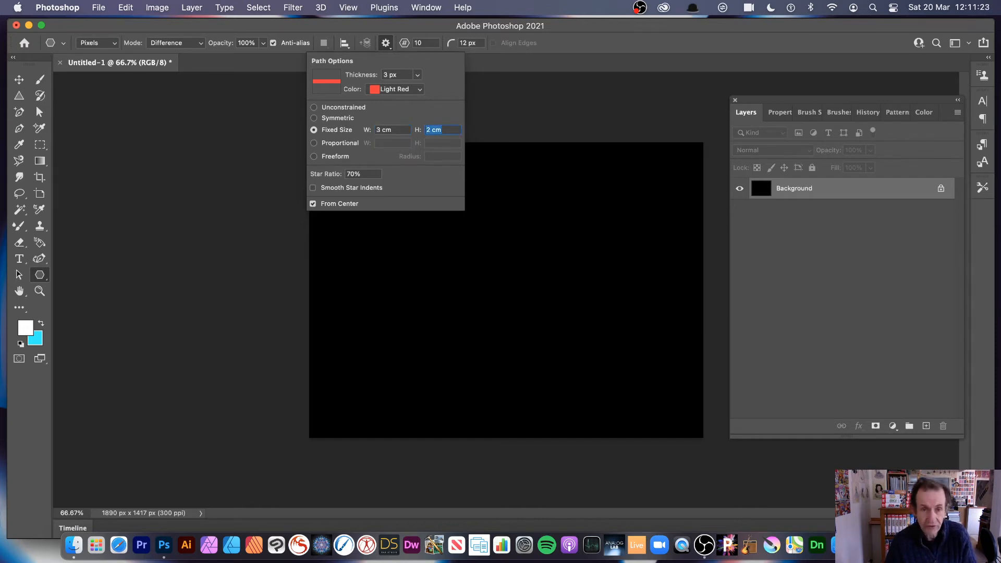
{"action": "key", "text": "Tab"}
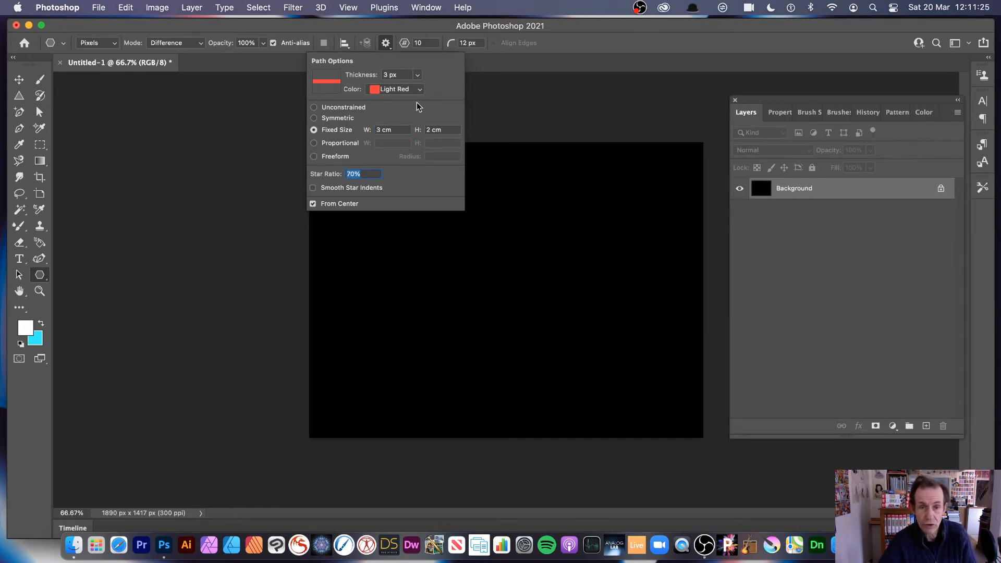
{"action": "left_click", "coordinate": [455, 126]}
{"action": "type", "text": "3"}
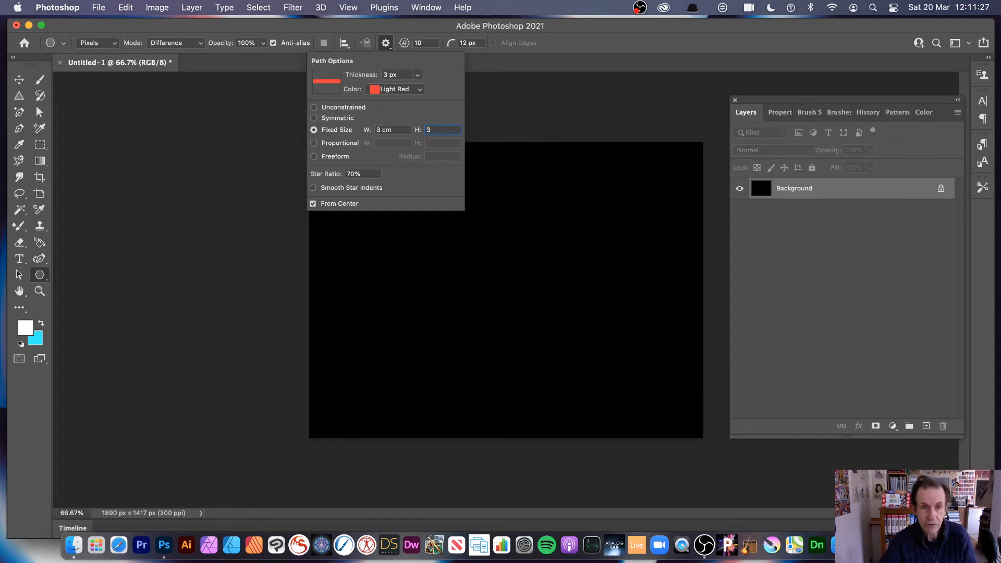
{"action": "key", "text": "Tab"}
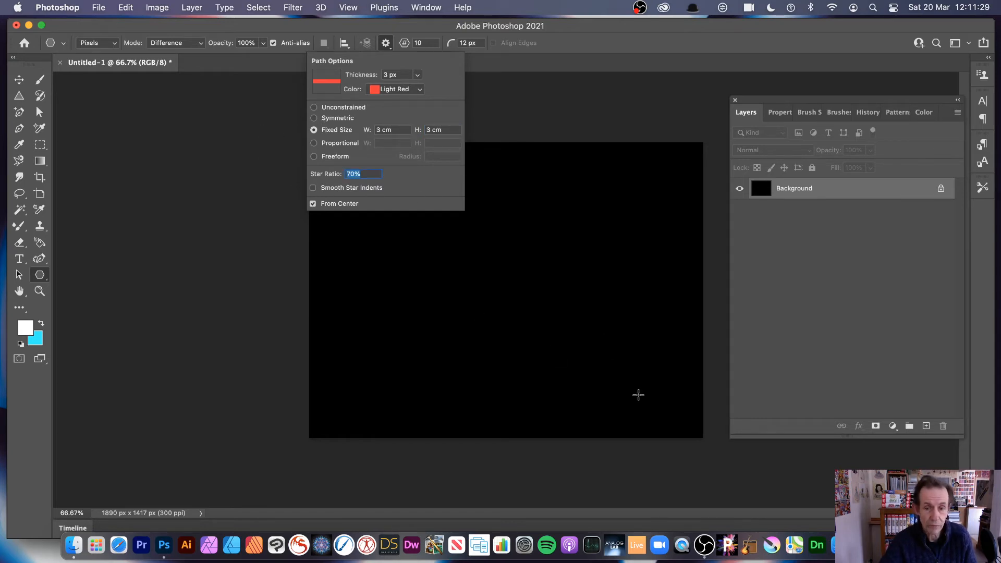
- Draw eight white ten-pointed stars of the fixed size scattered across the black Background layer
{"action": "left_click_drag", "start_coordinate": [638, 395], "coordinate": [432, 235]}
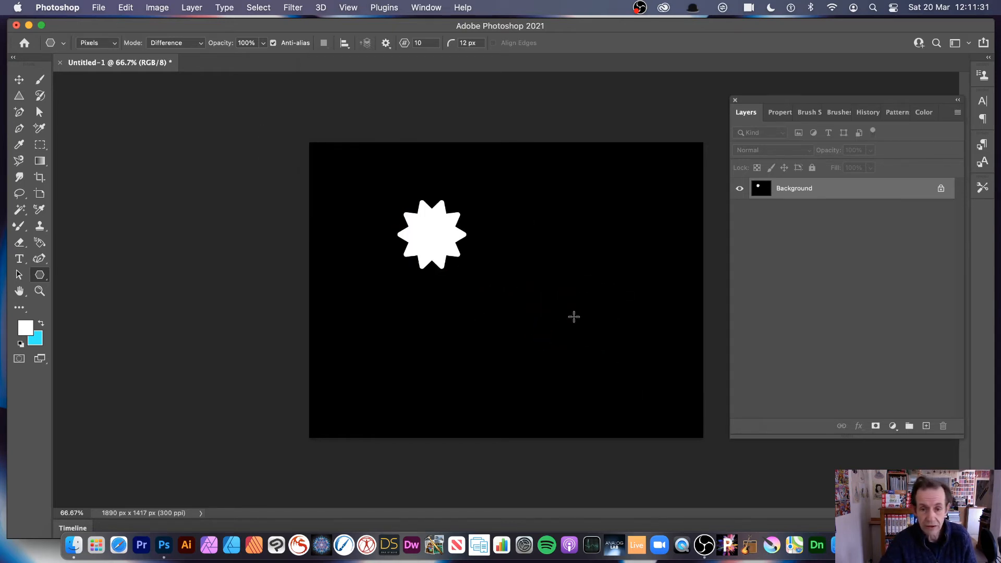
{"action": "left_click", "coordinate": [574, 317]}
{"action": "left_click", "coordinate": [477, 395]}
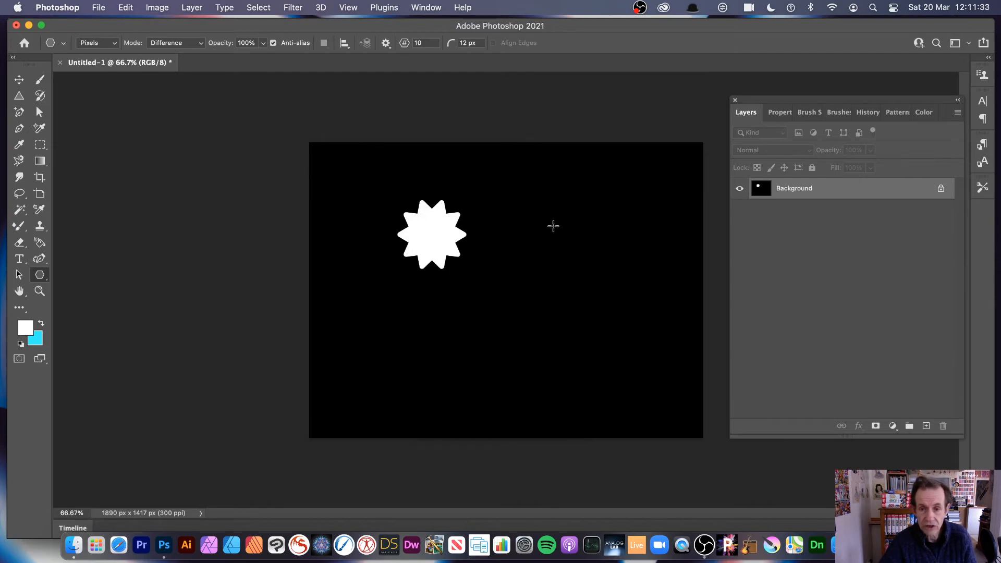
{"action": "left_click_drag", "start_coordinate": [559, 237], "coordinate": [587, 255]}
{"action": "left_click_drag", "start_coordinate": [514, 204], "coordinate": [519, 205]}
{"action": "left_click_drag", "start_coordinate": [501, 330], "coordinate": [511, 341]}
{"action": "left_click_drag", "start_coordinate": [388, 321], "coordinate": [396, 327]}
{"action": "left_click", "coordinate": [624, 363]}
{"action": "left_click_drag", "start_coordinate": [657, 290], "coordinate": [658, 288]}
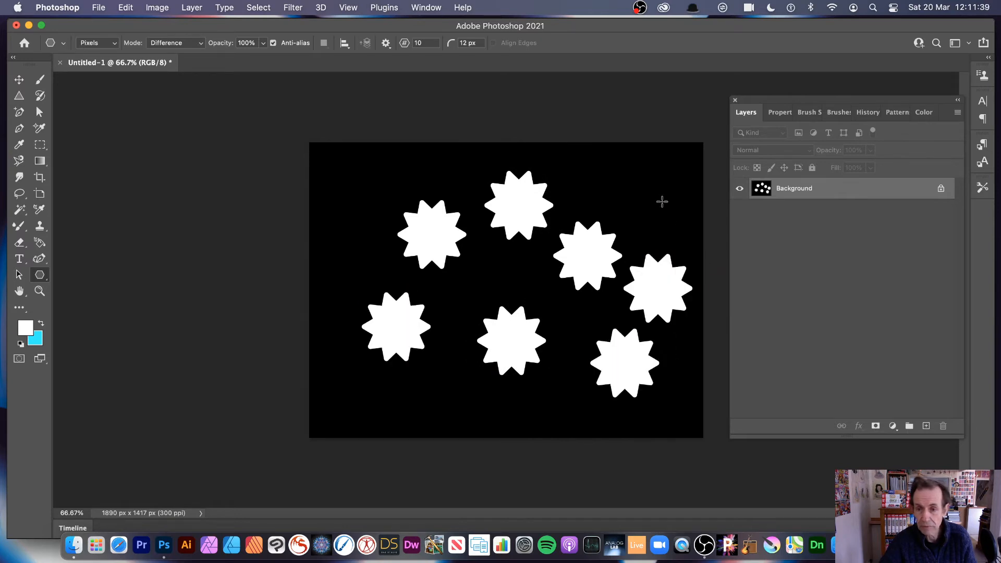
{"action": "left_click_drag", "start_coordinate": [663, 201], "coordinate": [652, 183]}
- Undo all the fixed-size white stars drawn on the black background
{"action": "key", "text": "super+z"}
{"action": "key", "text": "super+z"}
{"action": "key", "text": "super+z"}
{"action": "key", "text": "super+z"}
{"action": "key", "text": "super+z"}
{"action": "key", "text": "super+z"}
{"action": "key", "text": "super+z"}
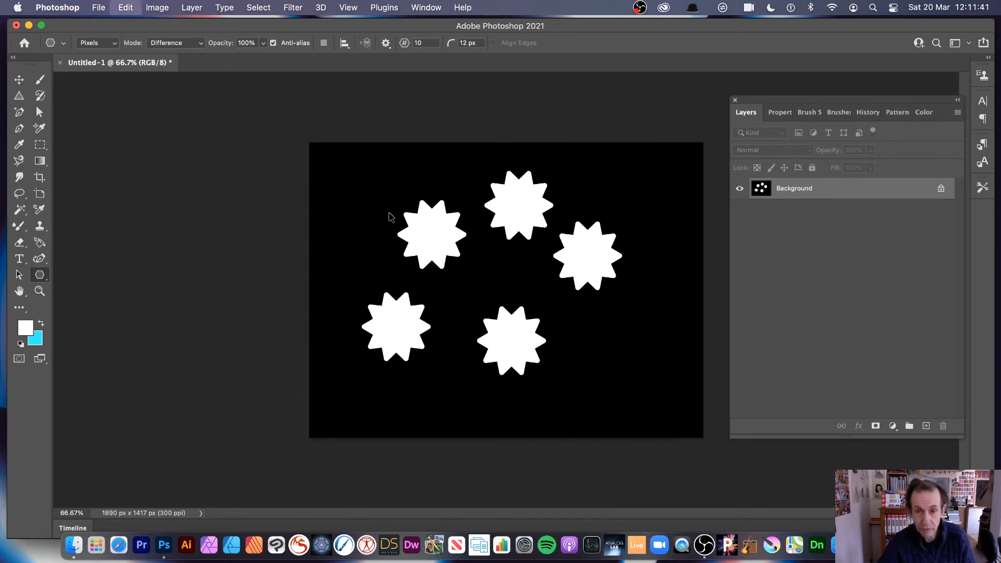
{"action": "key", "text": "super+z"}
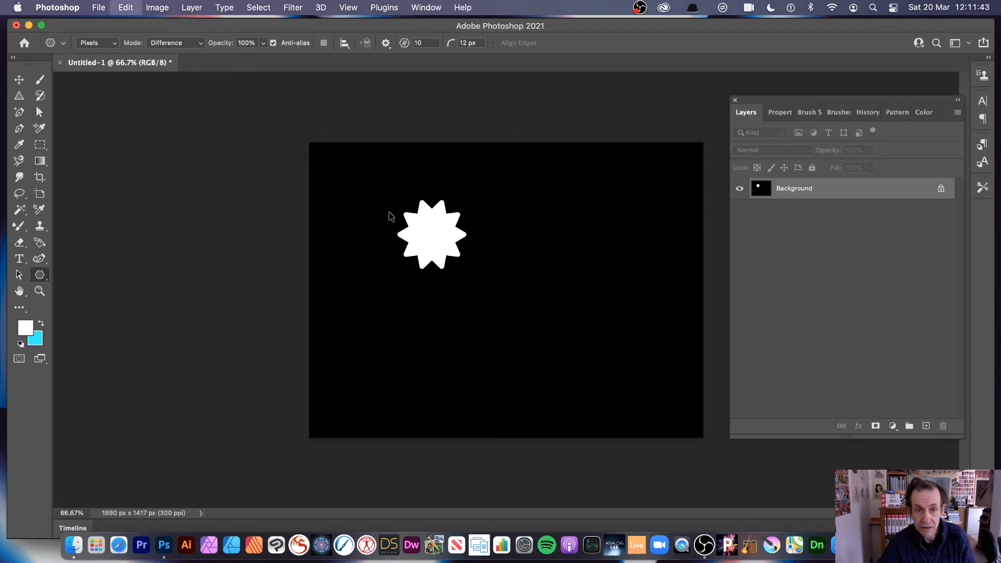
- Set the Polygon tool's star ratio to 5% and its corner radius to 0 px
{"action": "left_click", "coordinate": [386, 44]}
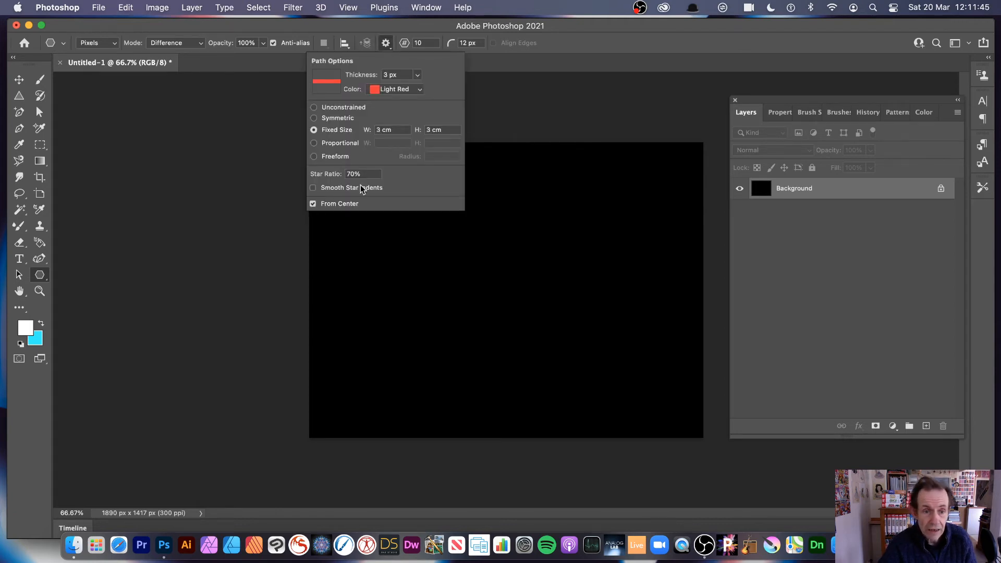
{"action": "left_click", "coordinate": [365, 172]}
{"action": "type", "text": "50"}
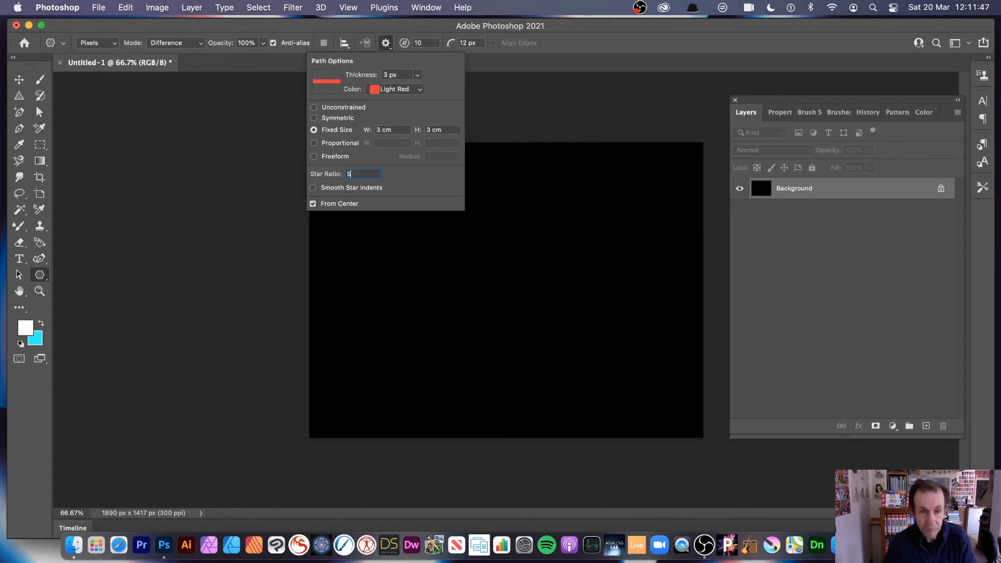
{"action": "key", "text": "Return"}
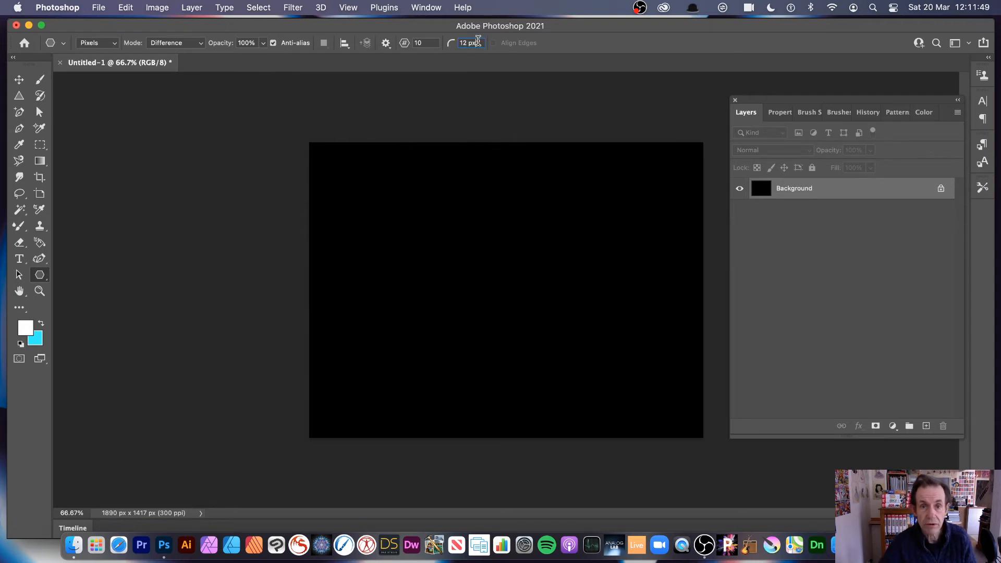
{"action": "left_click", "coordinate": [478, 42]}
{"action": "type", "text": "0"}
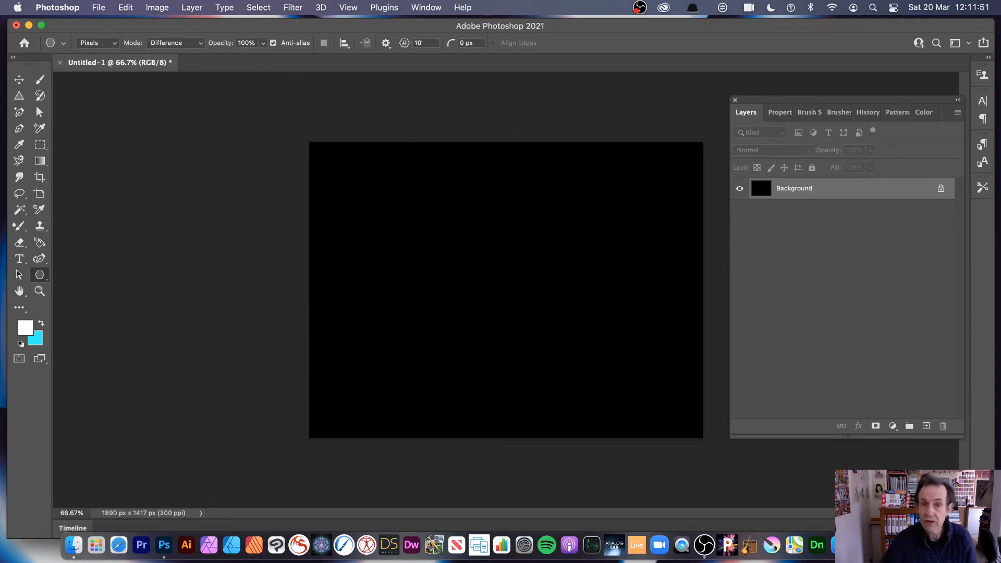
- Draw seven thin-rayed white stars scattered over the black canvas
{"action": "left_click_drag", "start_coordinate": [486, 298], "coordinate": [427, 253]}
{"action": "left_click_drag", "start_coordinate": [583, 318], "coordinate": [544, 292]}
{"action": "left_click_drag", "start_coordinate": [594, 214], "coordinate": [566, 188]}
{"action": "left_click_drag", "start_coordinate": [643, 316], "coordinate": [636, 317]}
{"action": "left_click_drag", "start_coordinate": [664, 232], "coordinate": [654, 218]}
{"action": "left_click_drag", "start_coordinate": [497, 255], "coordinate": [502, 222]}
{"action": "left_click_drag", "start_coordinate": [499, 371], "coordinate": [461, 357]}
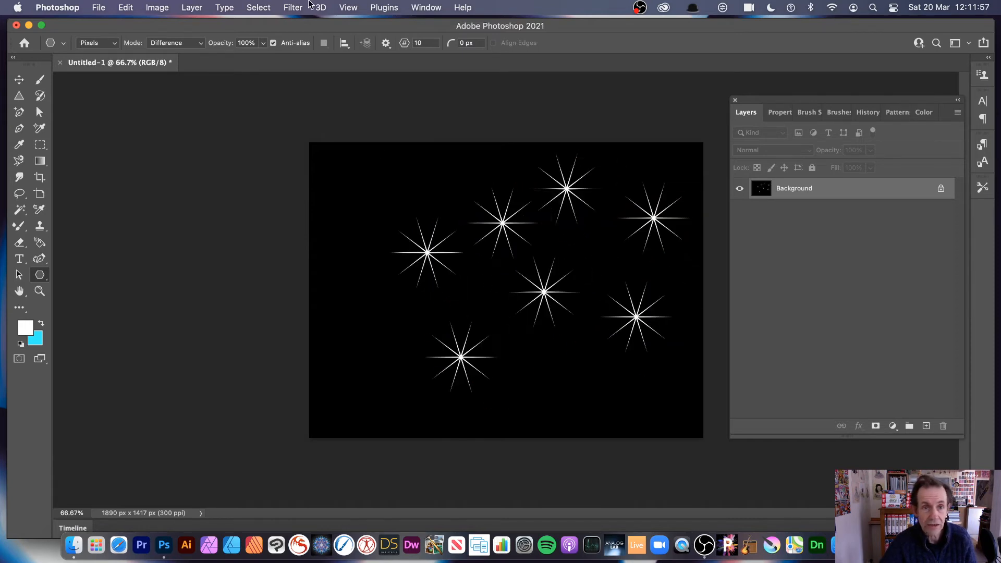
- Set the fixed size to 5 cm by 5 cm and draw five larger thin-rayed stars among the smaller ones
{"action": "left_click", "coordinate": [386, 44]}
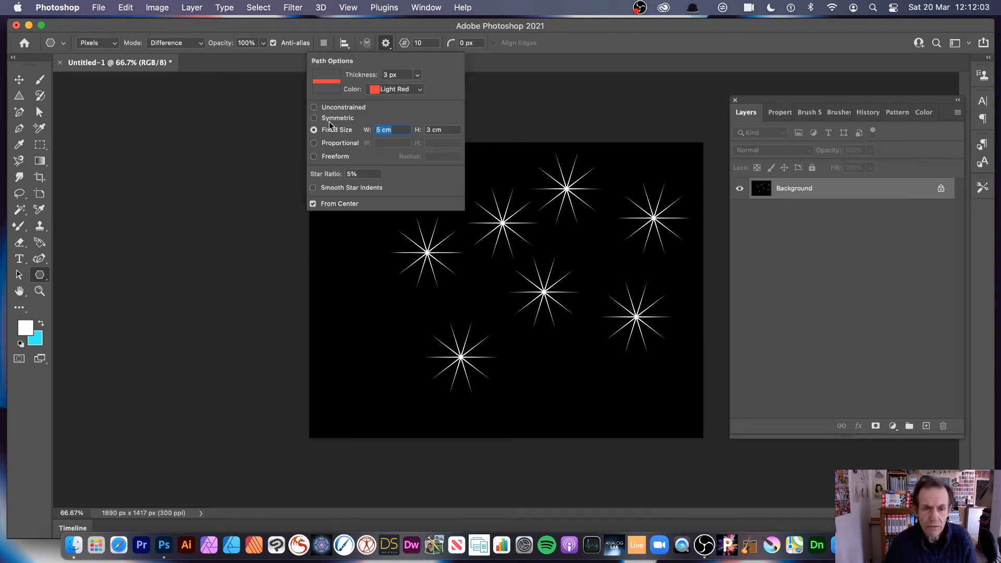
{"action": "key", "text": "Tab"}
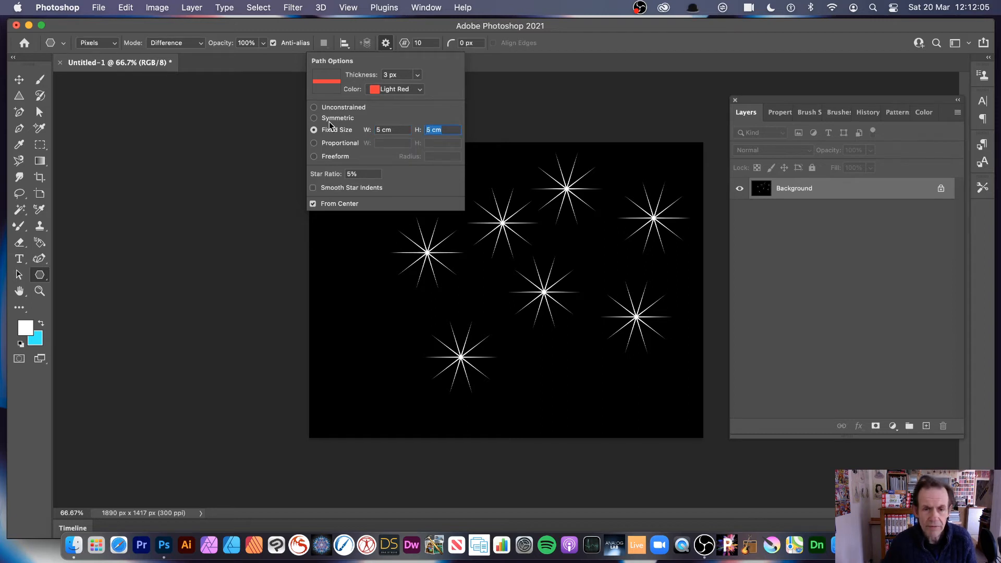
{"action": "left_click_drag", "start_coordinate": [589, 356], "coordinate": [462, 309]}
{"action": "left_click_drag", "start_coordinate": [599, 315], "coordinate": [587, 290]}
{"action": "left_click_drag", "start_coordinate": [633, 212], "coordinate": [590, 173]}
{"action": "left_click_drag", "start_coordinate": [429, 213], "coordinate": [398, 186]}
{"action": "left_click_drag", "start_coordinate": [345, 342], "coordinate": [318, 318]}
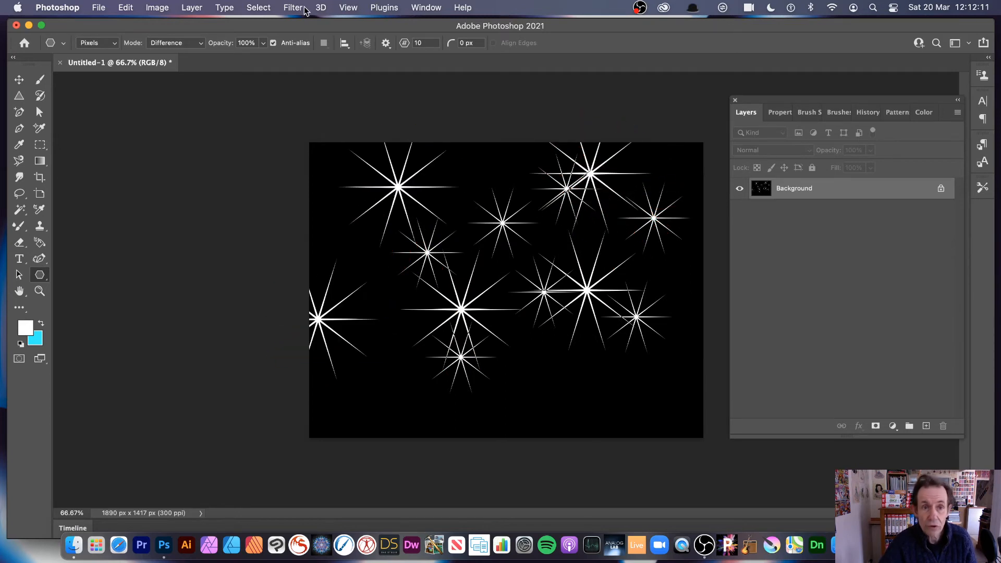
- Apply a Gaussian Blur to the Background layer to soften all the drawn stars
{"action": "left_click", "coordinate": [304, 9]}
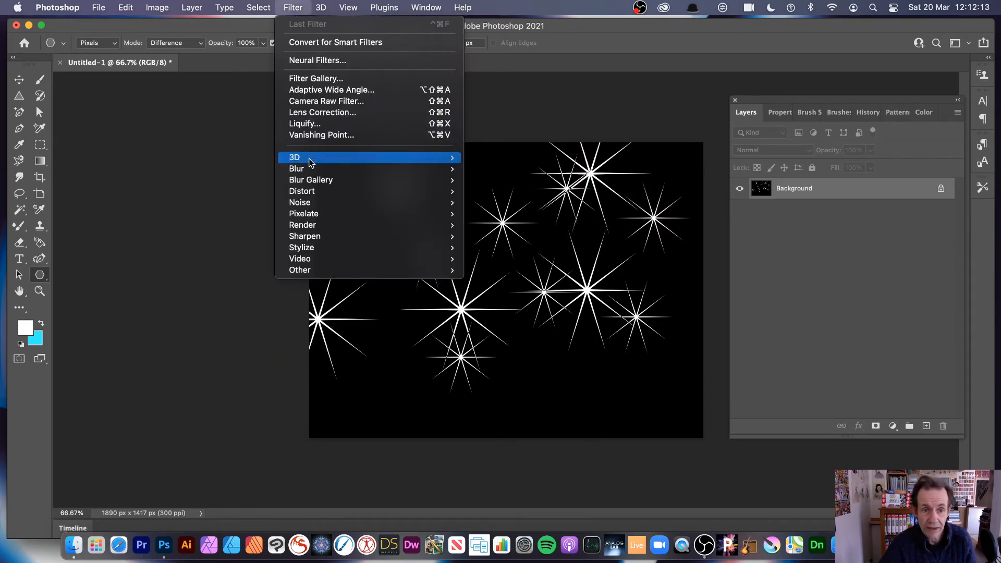
{"action": "mouse_move", "coordinate": [311, 171]}
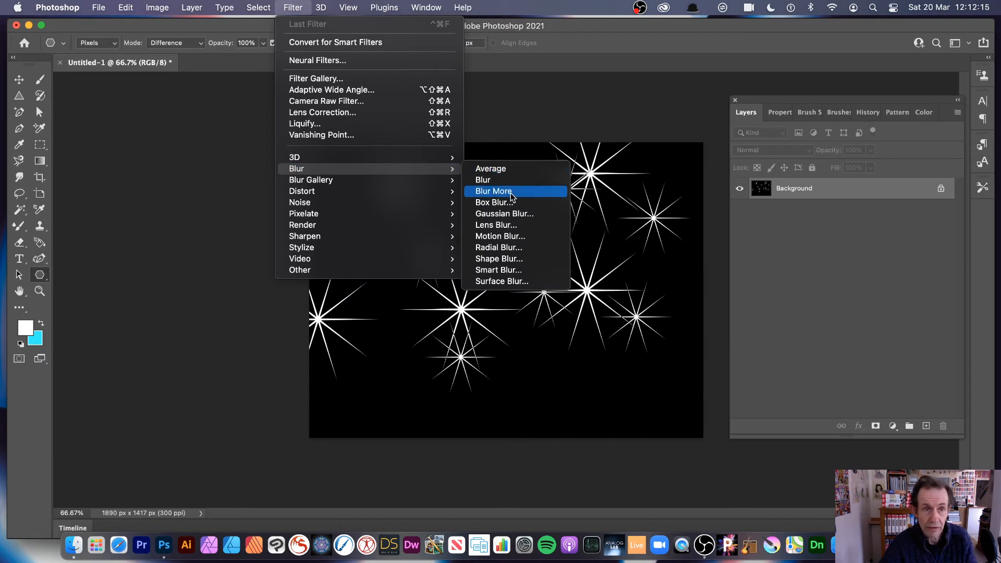
{"action": "left_click", "coordinate": [508, 214]}
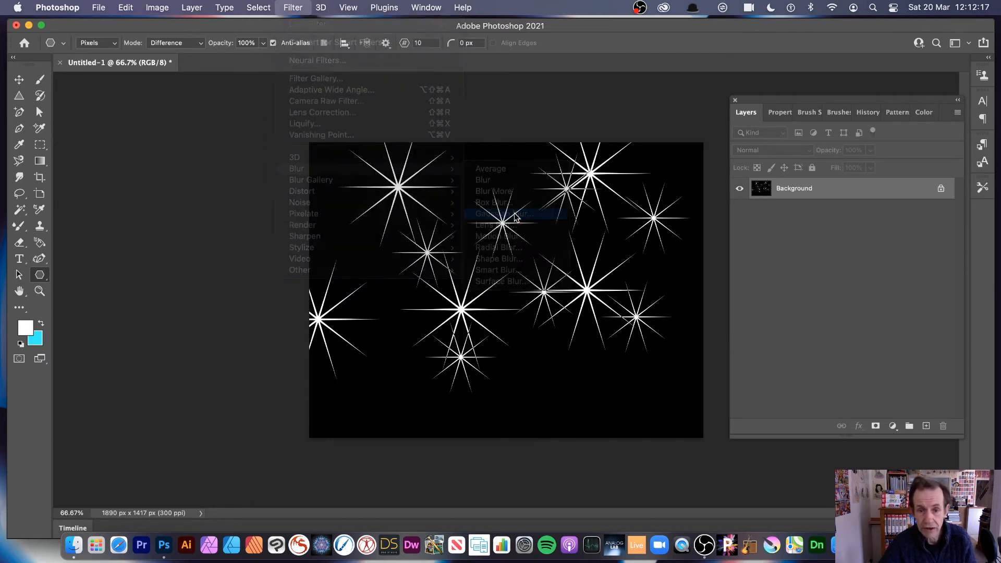
{"action": "left_click_drag", "start_coordinate": [602, 293], "coordinate": [583, 290]}
{"action": "left_click", "coordinate": [705, 125]}
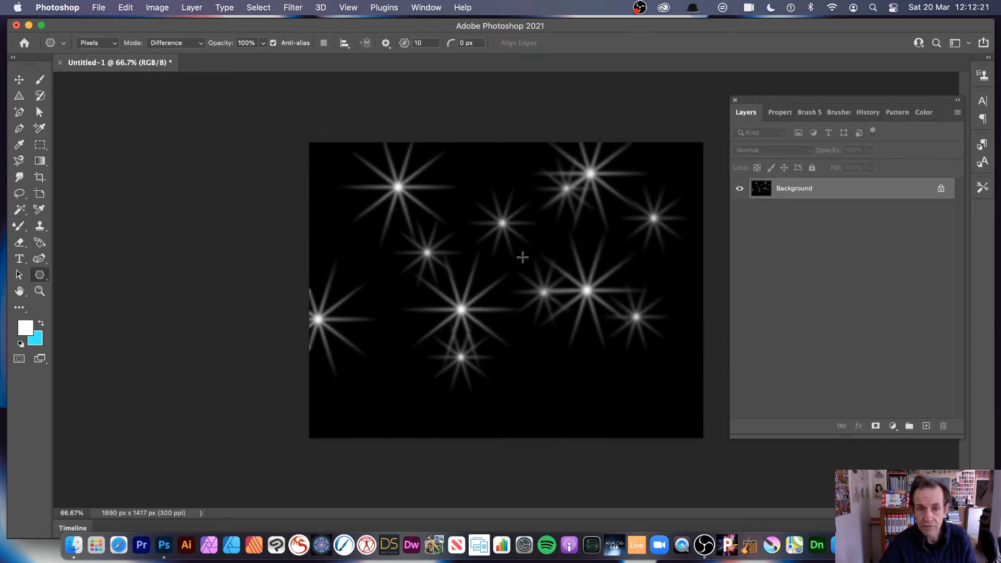
- Draw nine sharp white stars of the fixed size across the canvas over the blurred ones
{"action": "left_click_drag", "start_coordinate": [478, 238], "coordinate": [526, 201]}
{"action": "left_click_drag", "start_coordinate": [561, 306], "coordinate": [600, 276]}
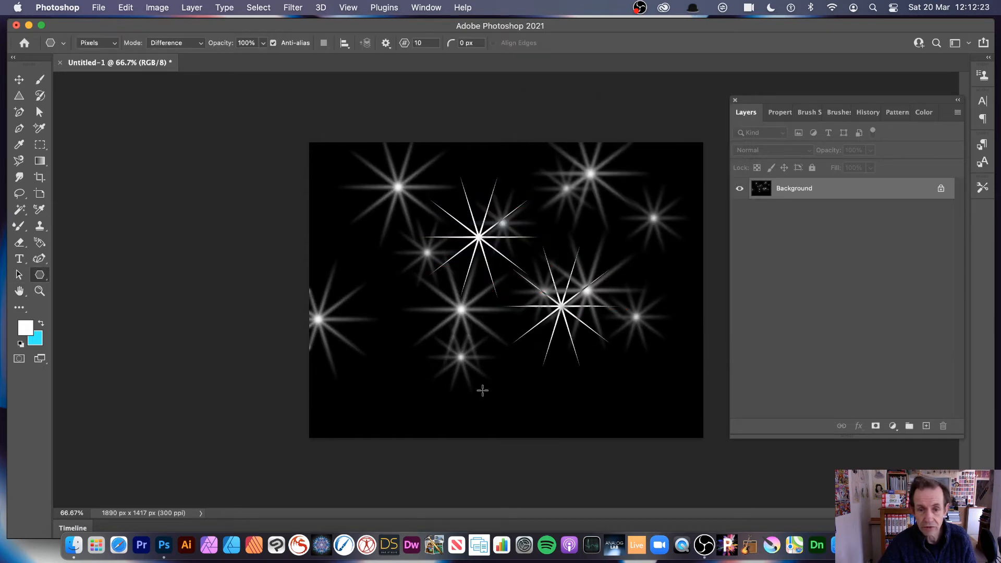
{"action": "left_click_drag", "start_coordinate": [426, 366], "coordinate": [458, 329]}
{"action": "left_click_drag", "start_coordinate": [346, 254], "coordinate": [376, 224]}
{"action": "left_click_drag", "start_coordinate": [505, 361], "coordinate": [542, 328]}
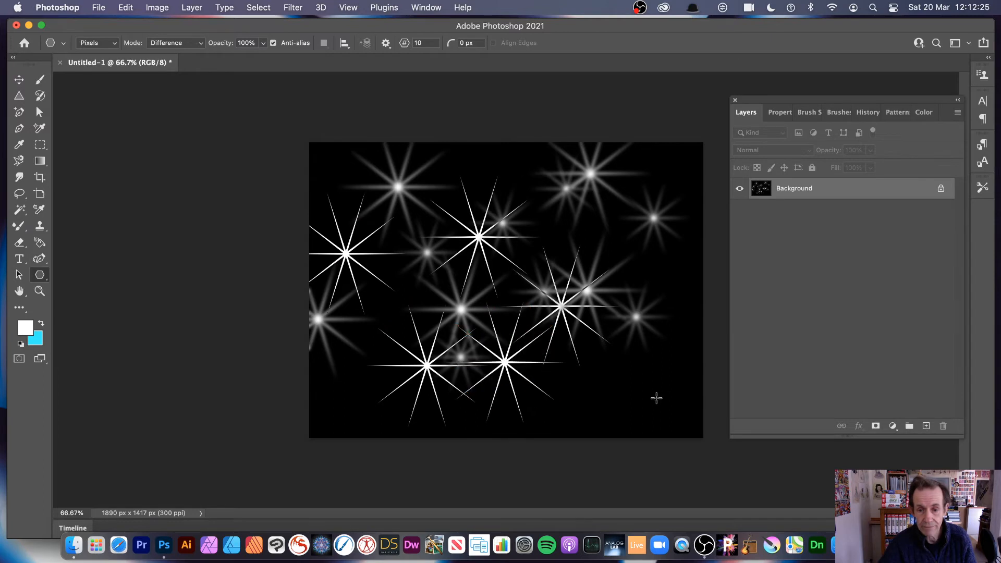
{"action": "left_click_drag", "start_coordinate": [659, 380], "coordinate": [699, 344]}
{"action": "left_click_drag", "start_coordinate": [639, 262], "coordinate": [683, 230]}
{"action": "mouse_move", "coordinate": [556, 236]}
{"action": "left_mouse_down"}
{"action": "mouse_move", "coordinate": [514, 178]}
{"action": "mouse_move", "coordinate": [514, 120]}
{"action": "left_mouse_up"}
- Undo the sharp stars, the Gaussian Blur and all the earlier thin-rayed stars back to a plain black canvas
{"action": "key", "text": "super+z"}
{"action": "key", "text": "super+z"}
{"action": "key", "text": "super+z"}
{"action": "key", "text": "super+z"}
{"action": "key", "text": "super+z"}
{"action": "key", "text": "super+z"}
{"action": "key", "text": "super+z"}
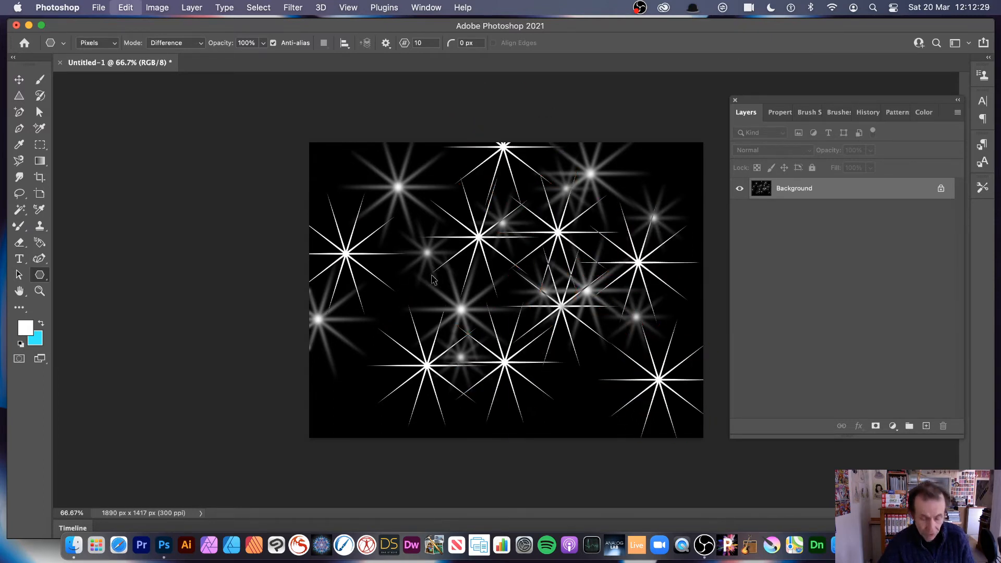
{"action": "key", "text": "super+z"}
{"action": "key", "text": "super+z"}
{"action": "key", "text": "super+z"}
{"action": "key", "text": "super+z"}
{"action": "key", "text": "super+z"}
{"action": "key", "text": "super+z"}
{"action": "key", "text": "super+z"}
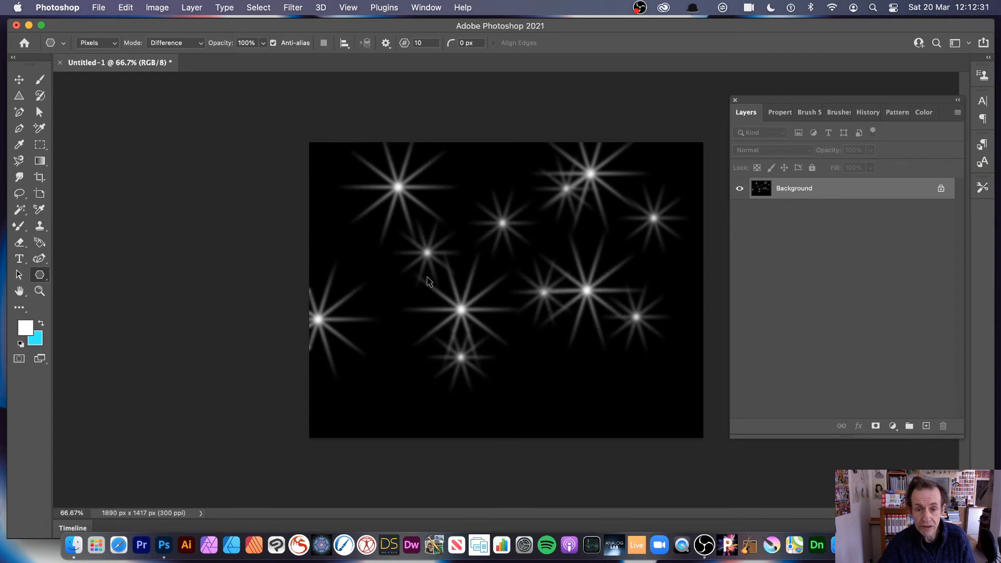
{"action": "key", "text": "super+z"}
{"action": "key", "text": "super+z"}
{"action": "key", "text": "super+z"}
{"action": "key", "text": "super+z"}
{"action": "key", "text": "super+z"}
{"action": "key", "text": "super+z"}
{"action": "key", "text": "super+z"}
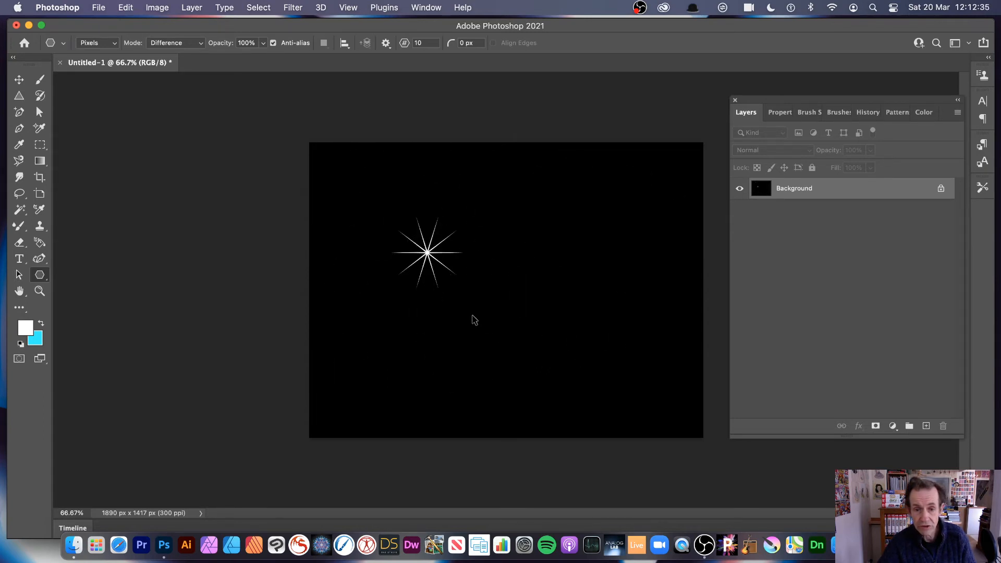
{"action": "key", "text": "super+z"}
- Draw one thin-rayed white star near the canvas centre and apply the Twirl filter at a 50° angle
{"action": "mouse_move", "coordinate": [491, 284]}
{"action": "left_mouse_down"}
{"action": "mouse_move", "coordinate": [524, 241]}
{"action": "mouse_move", "coordinate": [507, 281]}
{"action": "left_mouse_up"}
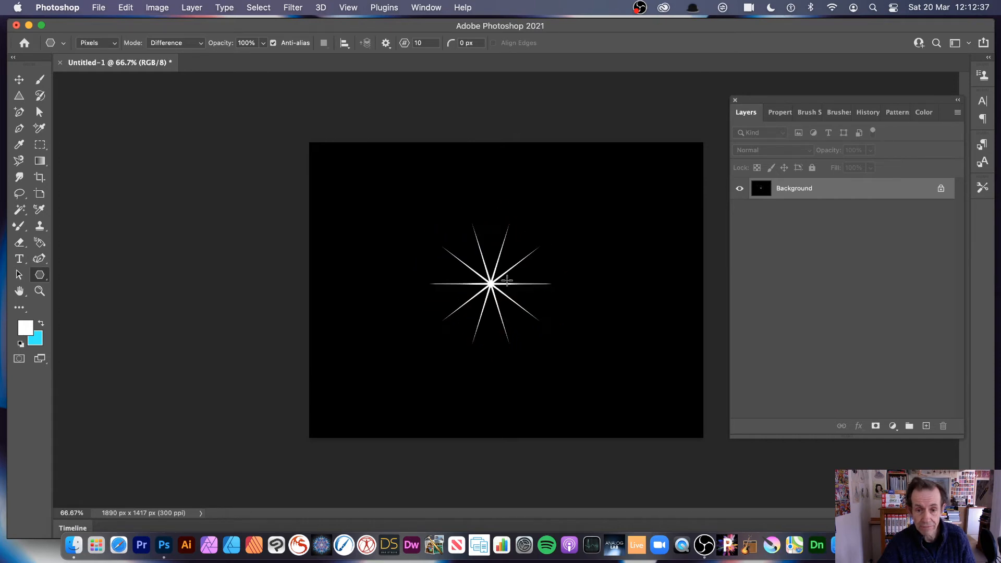
{"action": "left_click", "coordinate": [293, 7]}
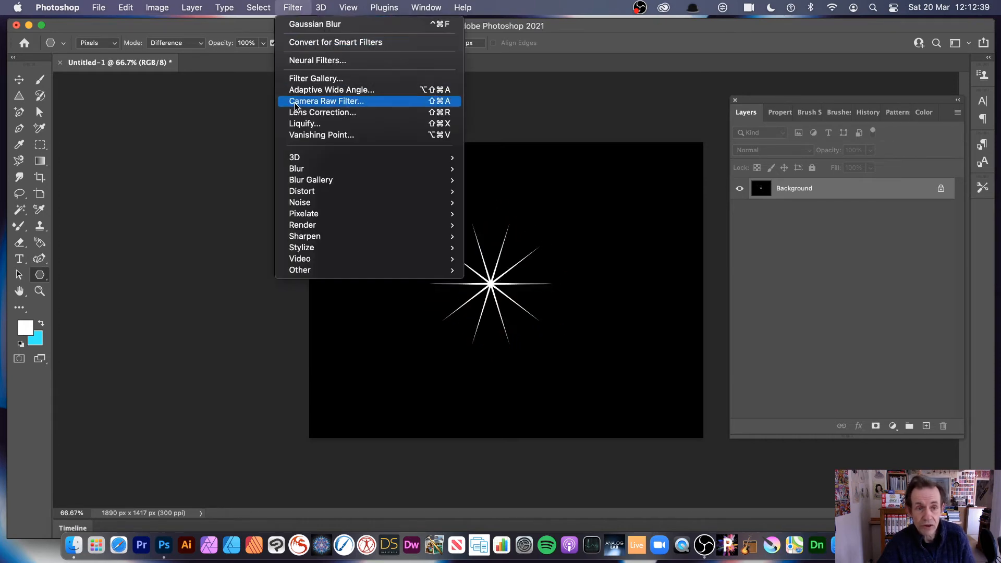
{"action": "mouse_move", "coordinate": [321, 196]}
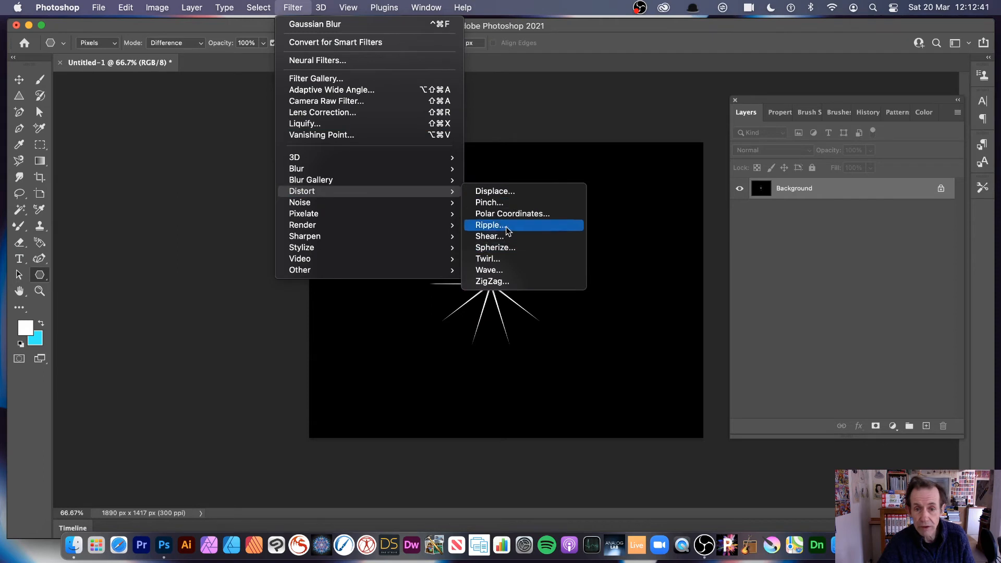
{"action": "left_click", "coordinate": [499, 260]}
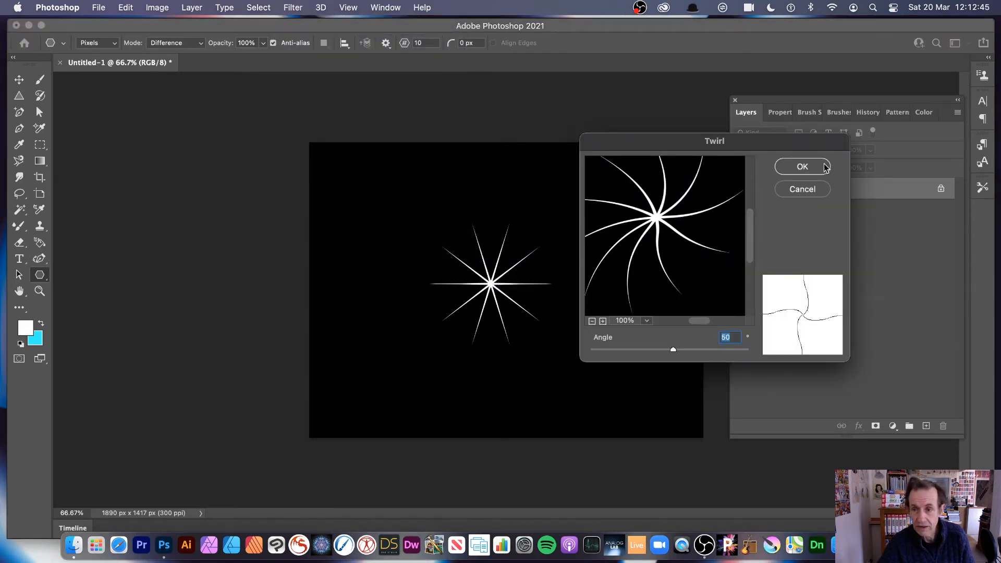
{"action": "left_click", "coordinate": [812, 163]}
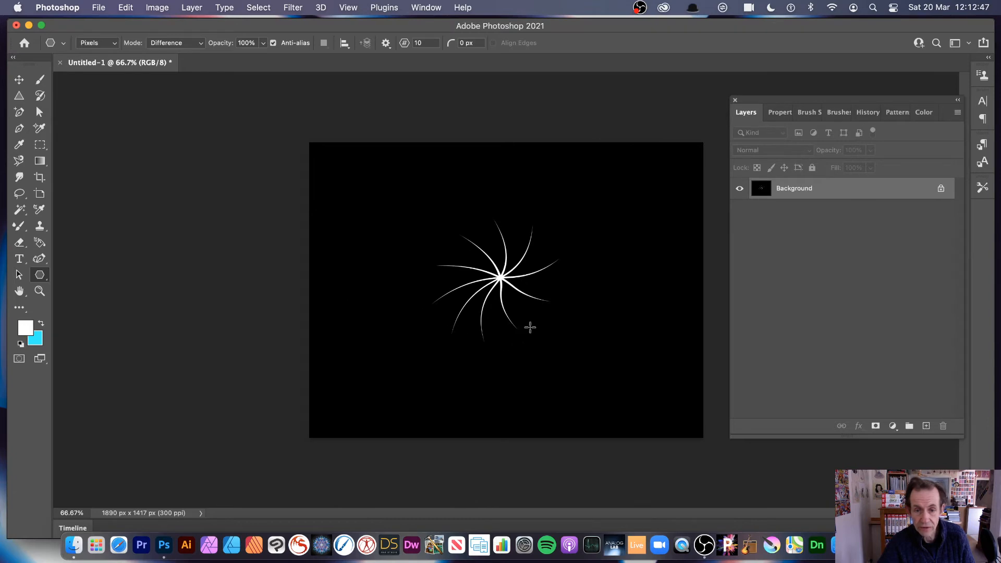
- Undo the twirl and the single star
{"action": "key", "text": "super+z"}
{"action": "key", "text": "super+z"}
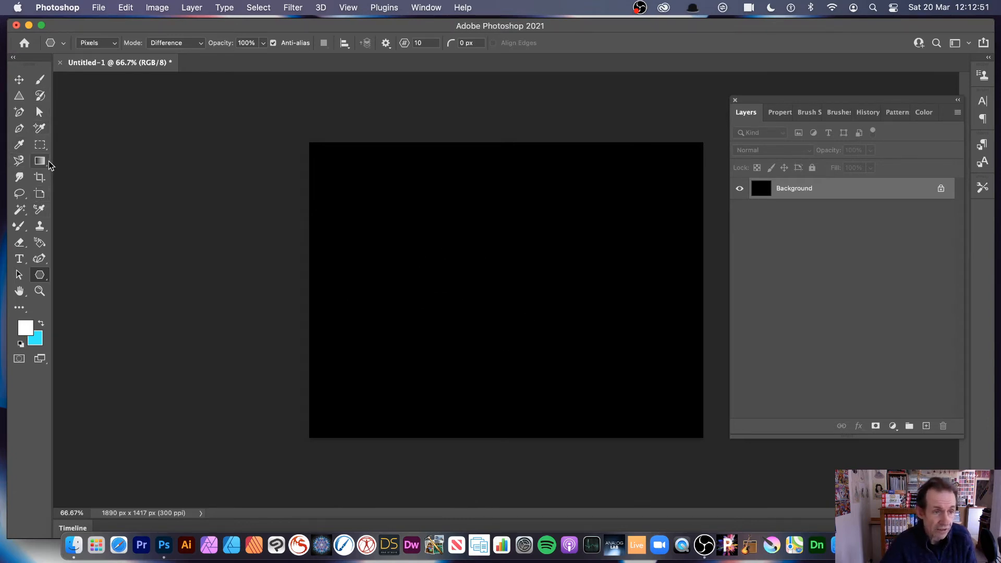
- Make a circular selection just below and right of the canvas centre with the Elliptical Marquee tool
{"action": "left_click", "coordinate": [41, 146]}
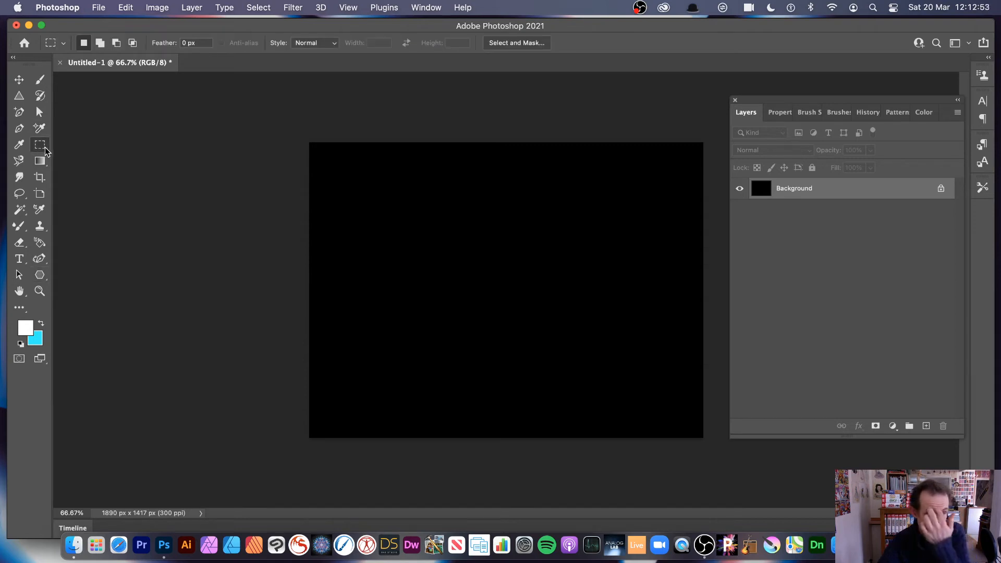
{"action": "right_click", "coordinate": [46, 146]}
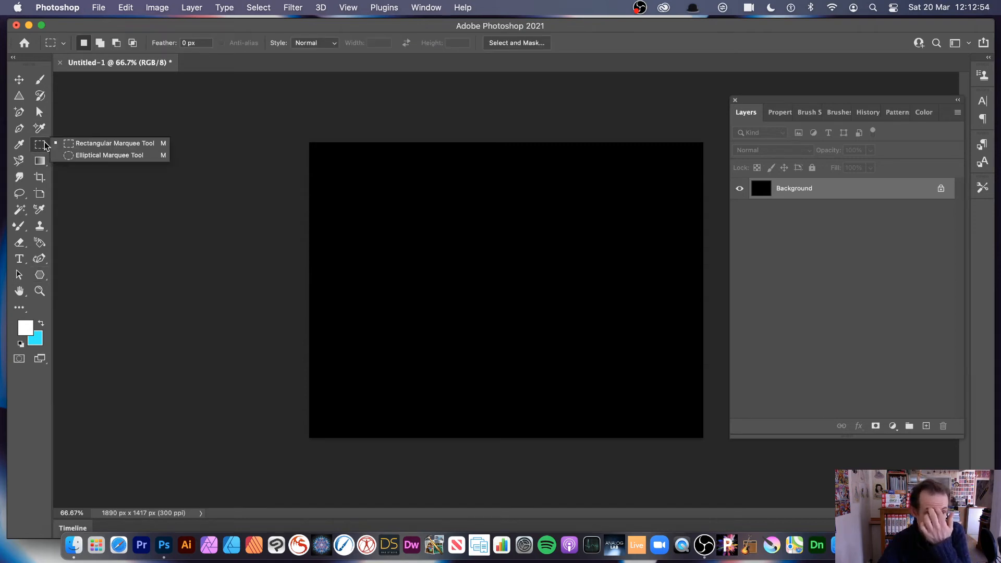
{"action": "left_click", "coordinate": [92, 155]}
{"action": "left_click_drag", "start_coordinate": [575, 339], "coordinate": [600, 374]}
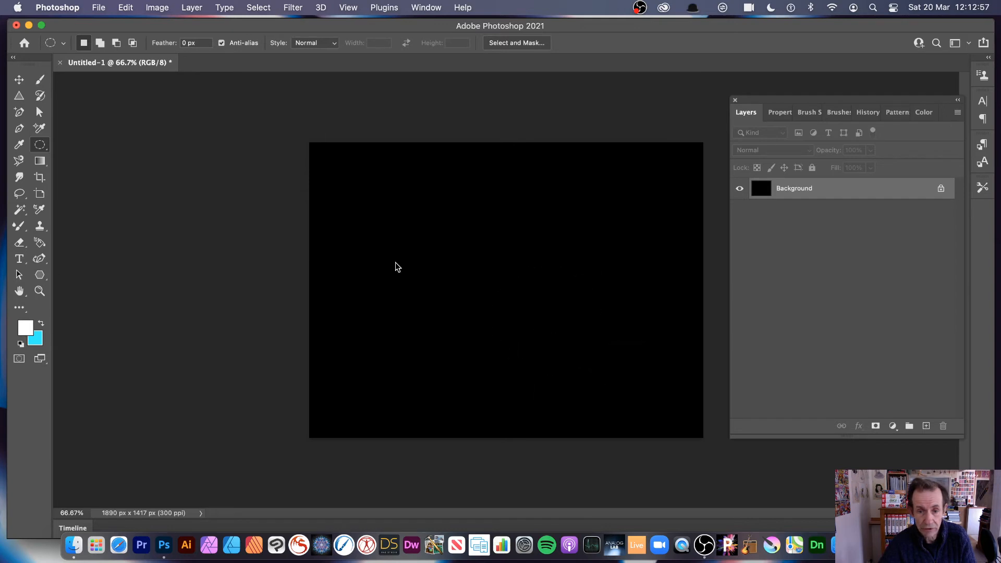
- Set the Polygon tool to Freeform sizing and draw a thin-rayed white star that fills the circular selection
{"action": "left_click", "coordinate": [39, 278]}
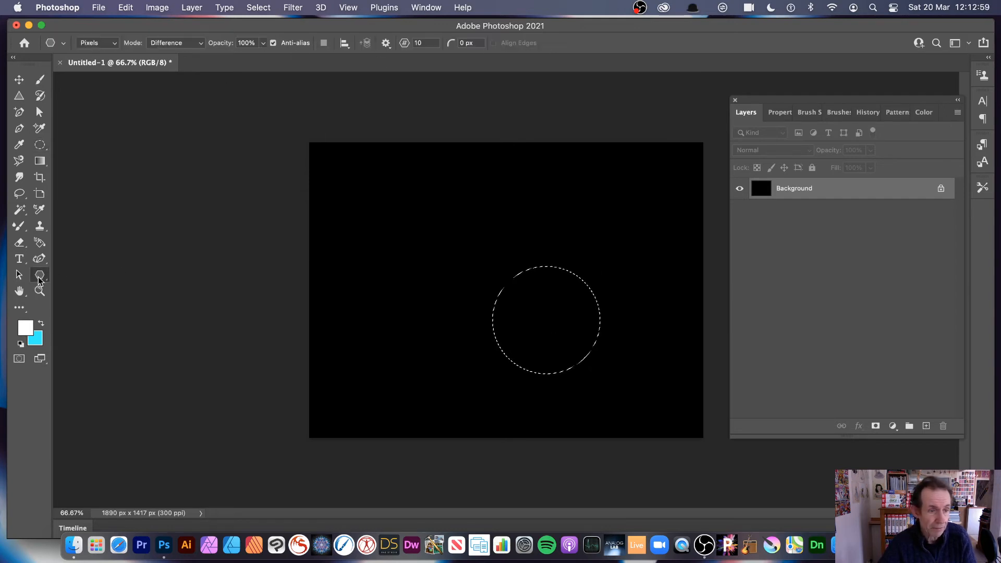
{"action": "left_click", "coordinate": [387, 44]}
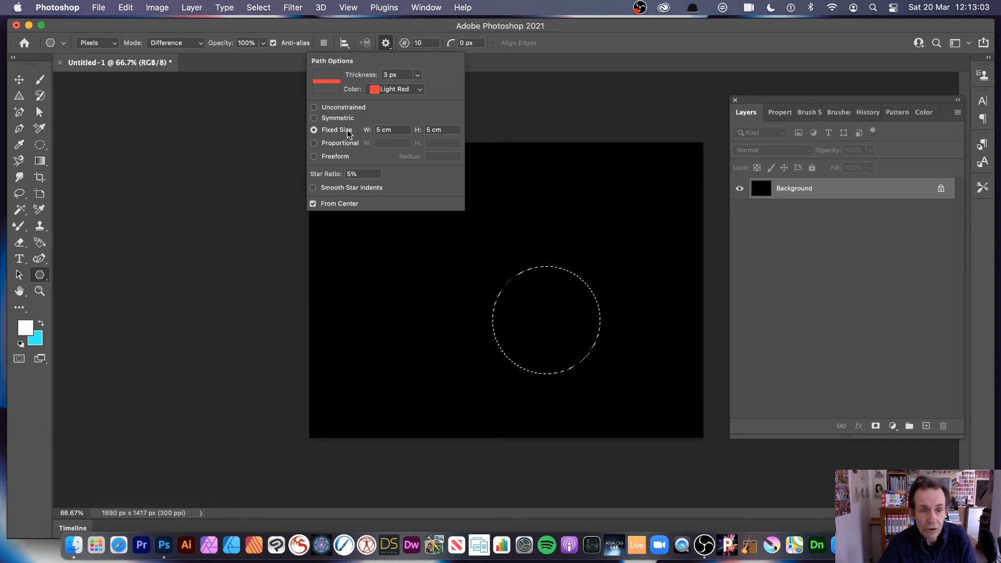
{"action": "left_click", "coordinate": [315, 157]}
{"action": "left_click_drag", "start_coordinate": [540, 310], "coordinate": [606, 375]}
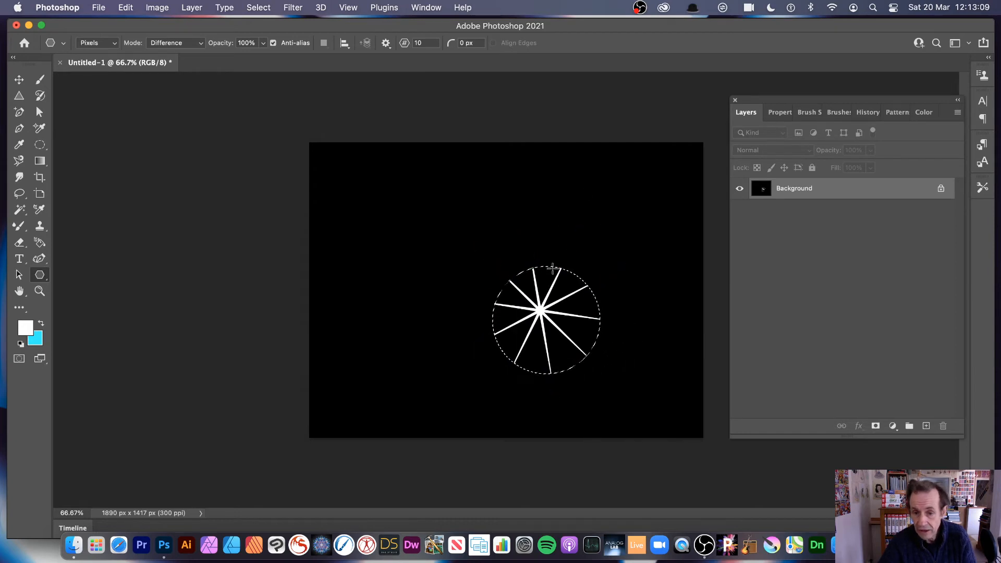
- Copy the circular selection with the star and paste it as a new layer
{"action": "left_click", "coordinate": [19, 80]}
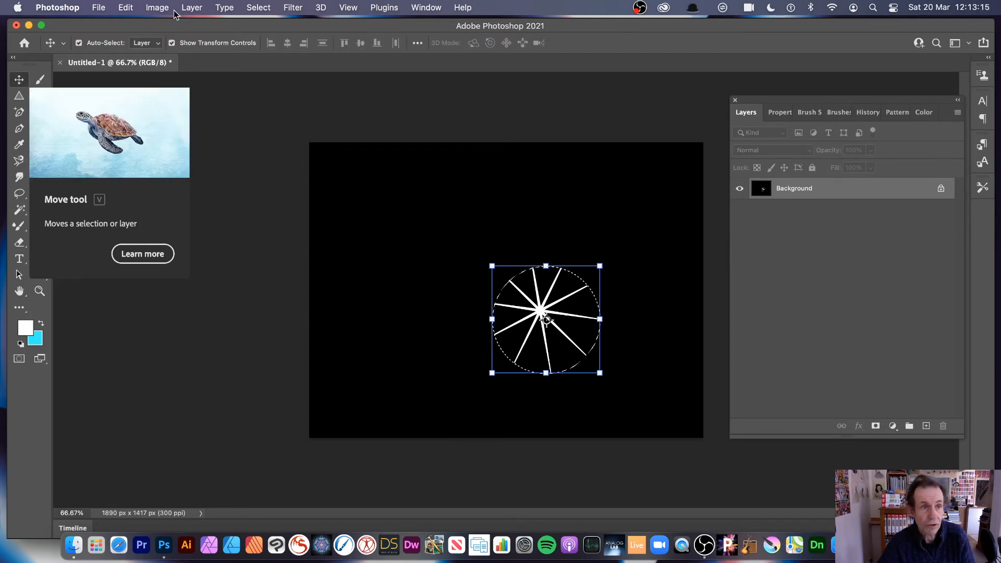
{"action": "left_click", "coordinate": [127, 7]}
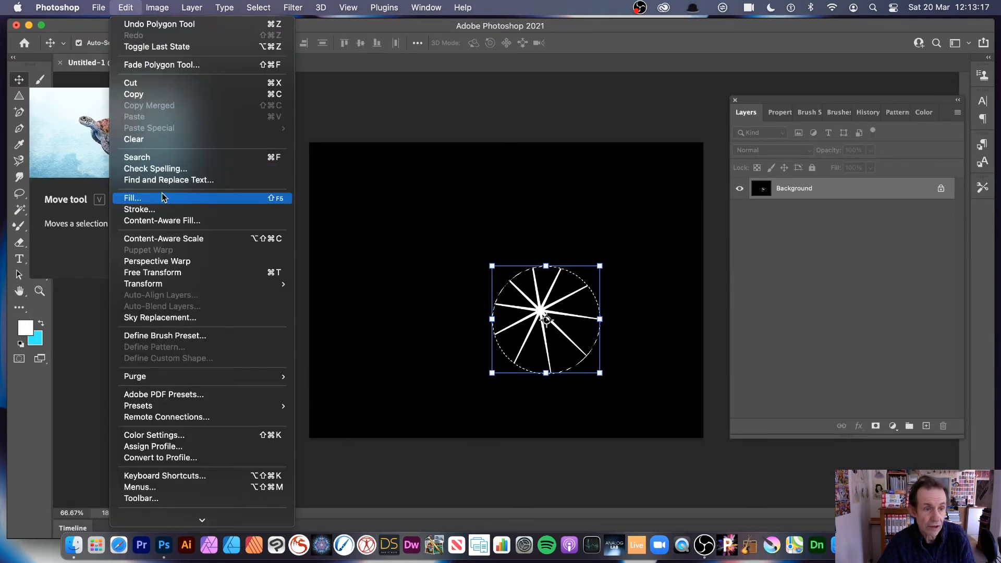
{"action": "left_click", "coordinate": [152, 95]}
{"action": "left_click", "coordinate": [123, 8]}
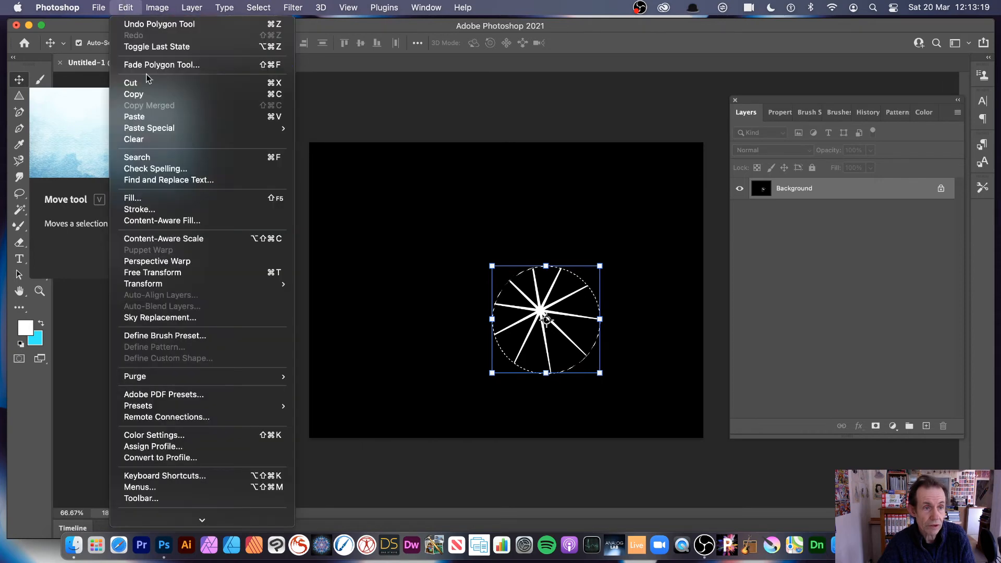
{"action": "left_click", "coordinate": [137, 115]}
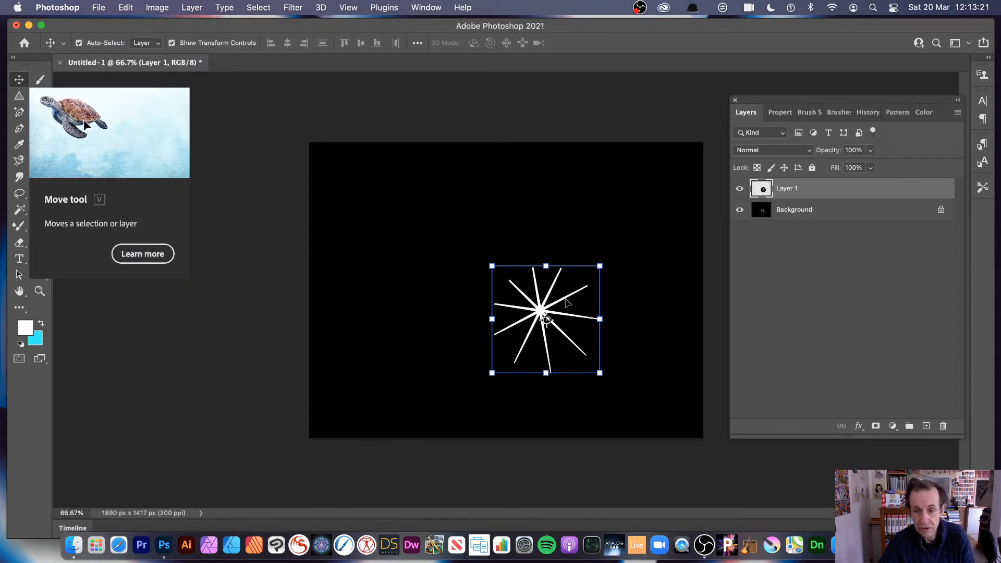
- Spread the pasted star and four duplicates of it across the canvas around the original star
{"action": "left_click_drag", "start_coordinate": [564, 303], "coordinate": [371, 357]}
{"action": "left_click", "coordinate": [537, 327]}
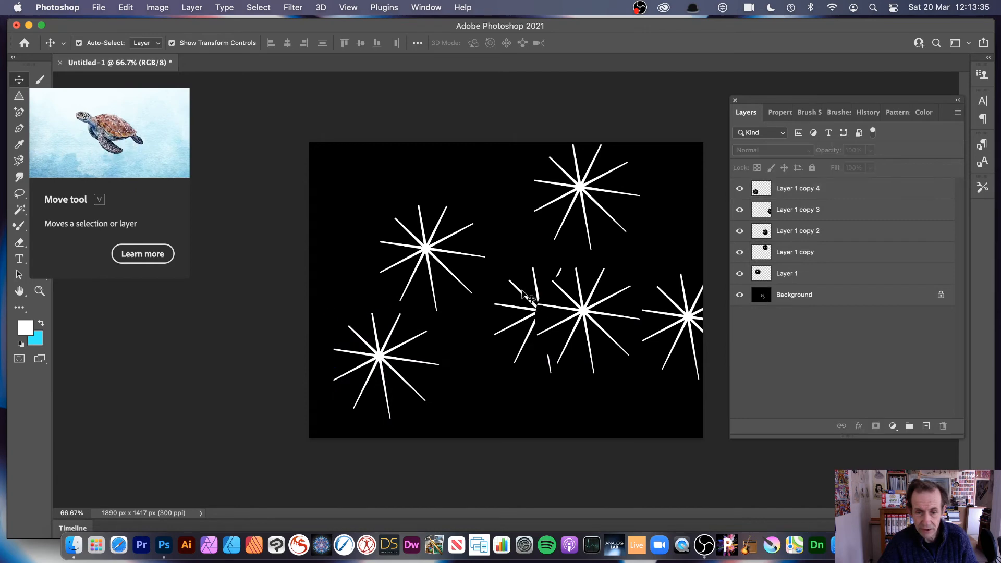
{"action": "left_click_drag", "start_coordinate": [523, 292], "coordinate": [398, 314]}
{"action": "left_click_drag", "start_coordinate": [587, 328], "coordinate": [604, 429]}
{"action": "left_click", "coordinate": [368, 164]}
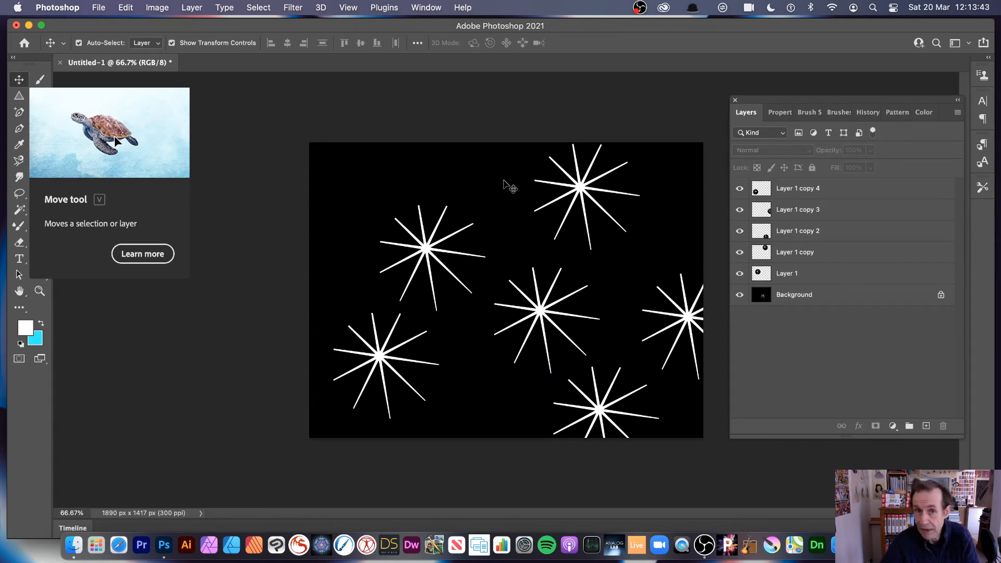
- Create a new 517 x 516 px document with a transparent background and draw a thin-rayed white star at its centre
{"action": "left_click", "coordinate": [99, 8]}
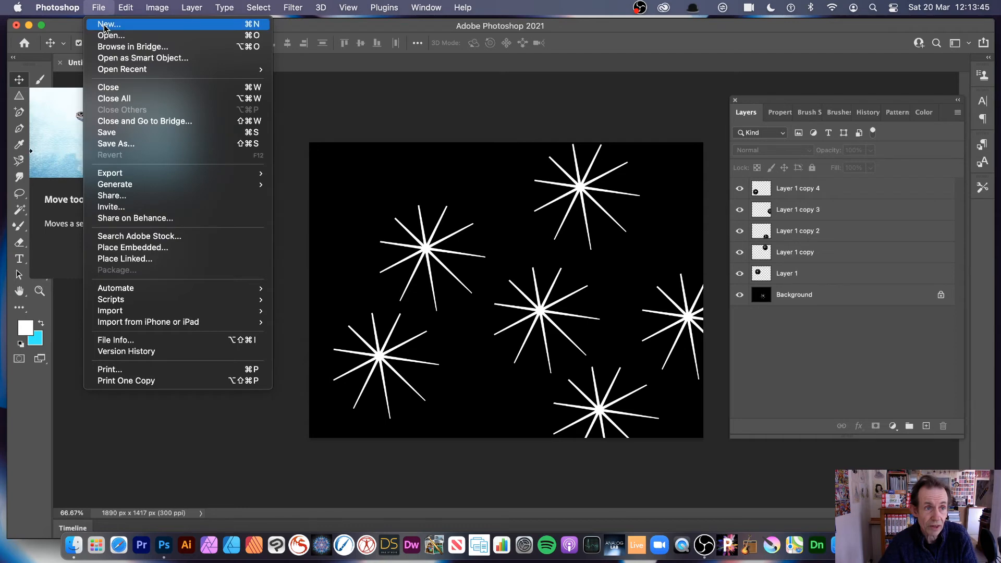
{"action": "left_click", "coordinate": [104, 25]}
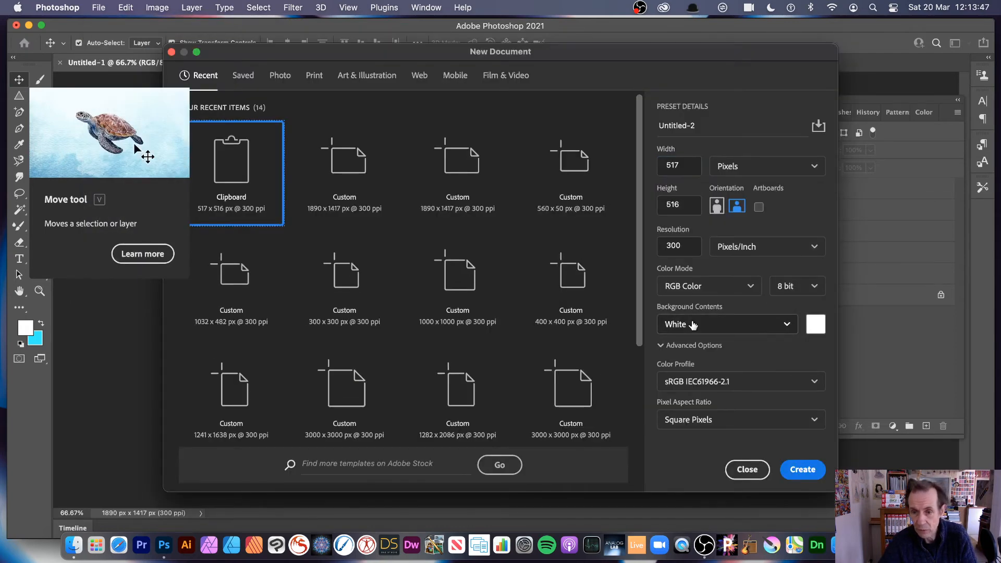
{"action": "left_click", "coordinate": [693, 324]}
{"action": "left_click", "coordinate": [696, 408]}
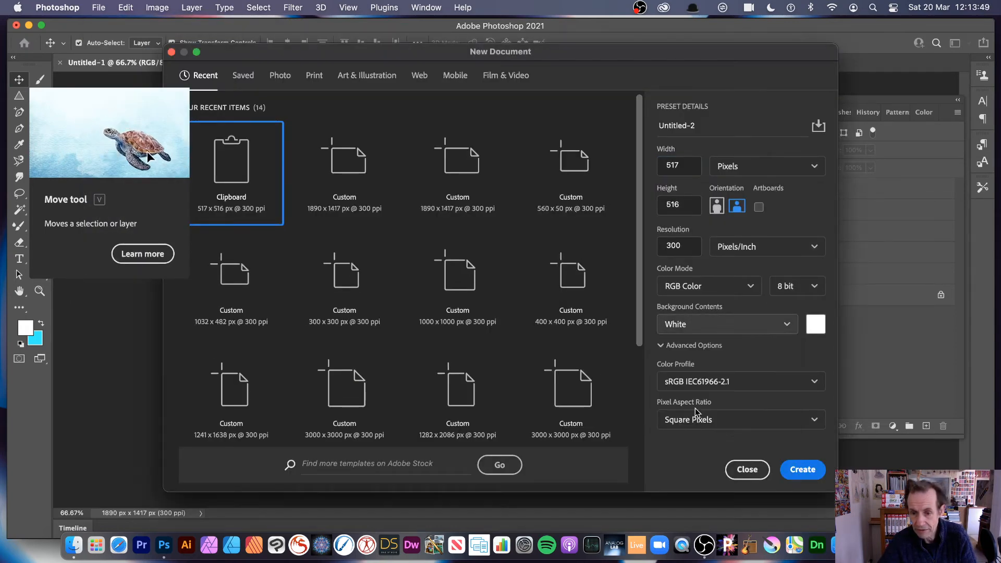
{"action": "left_click", "coordinate": [803, 472]}
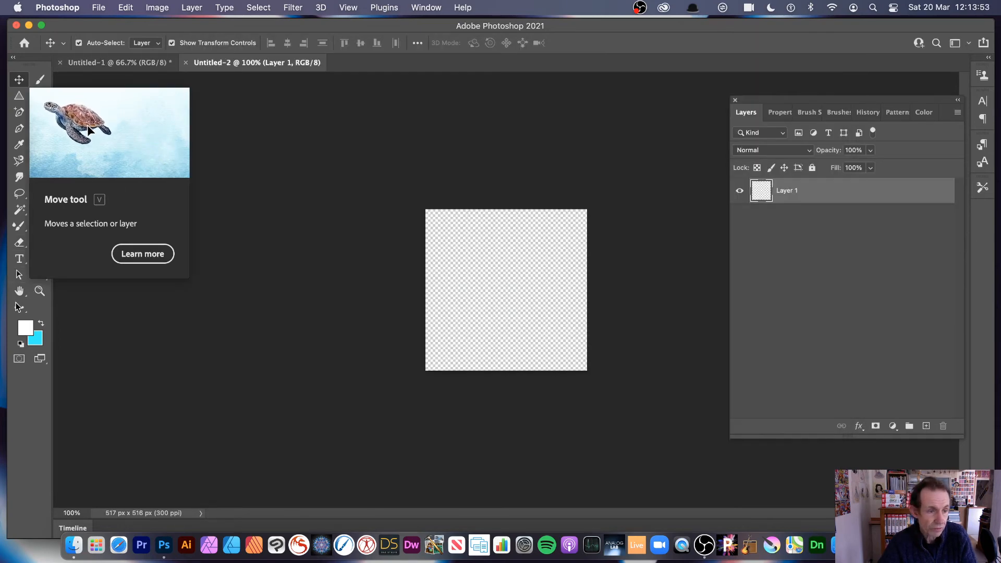
{"action": "left_click", "coordinate": [41, 276]}
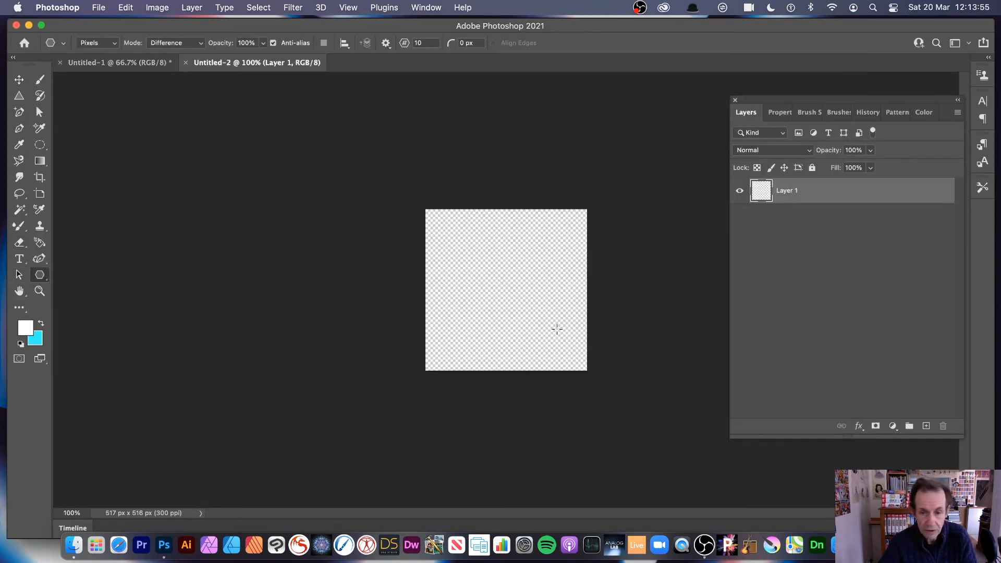
{"action": "left_click_drag", "start_coordinate": [501, 288], "coordinate": [553, 338]}
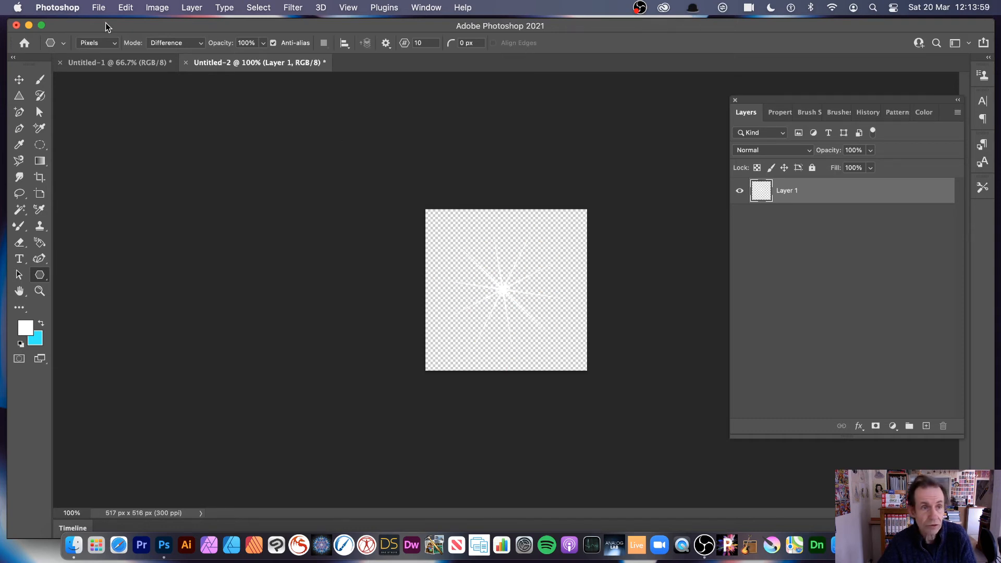
- Add a Drop Shadow to the star layer with 77% opacity, 101° angle, 29 px distance and 7 px size
{"action": "left_click", "coordinate": [132, 9]}
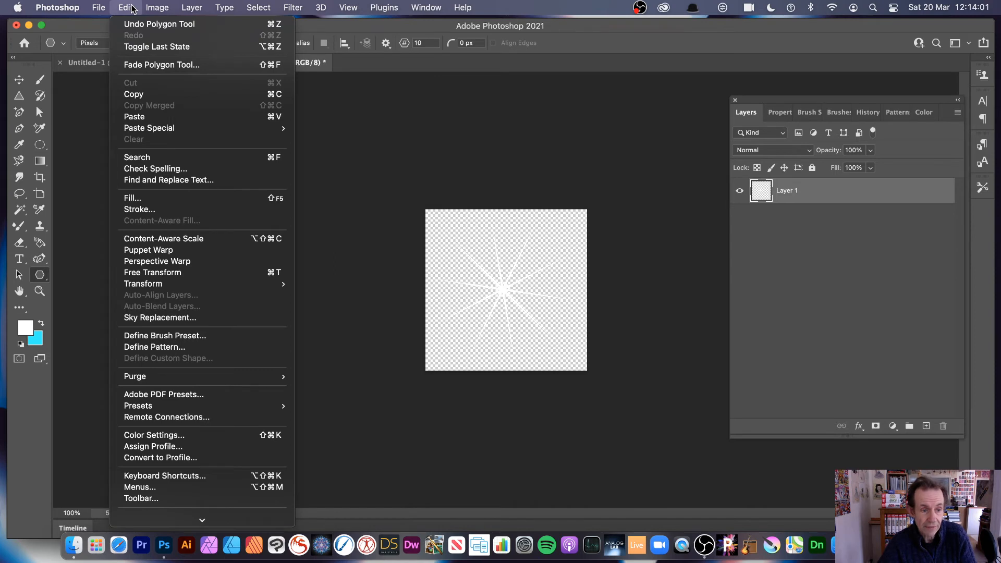
{"action": "mouse_move", "coordinate": [184, 7]}
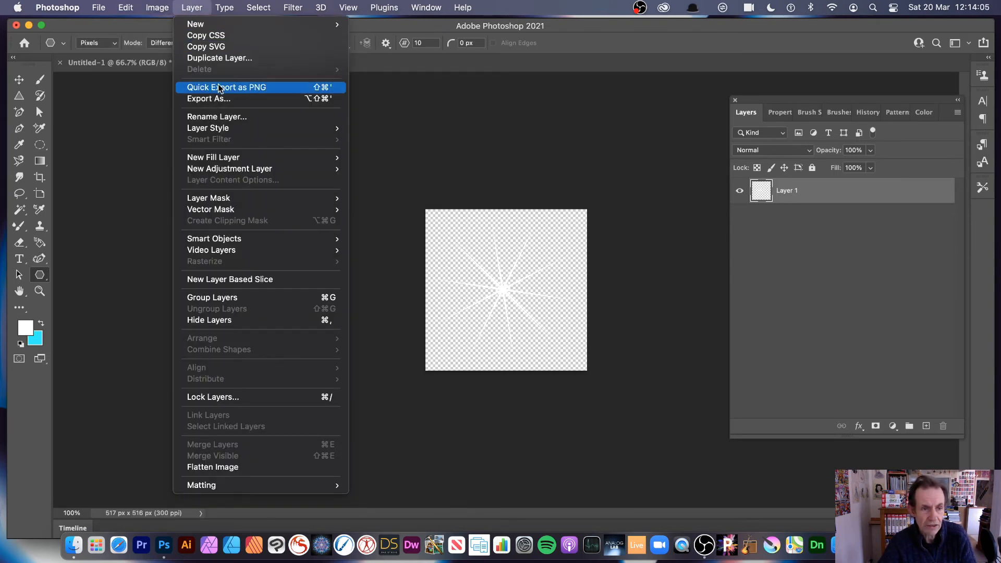
{"action": "mouse_move", "coordinate": [224, 128]}
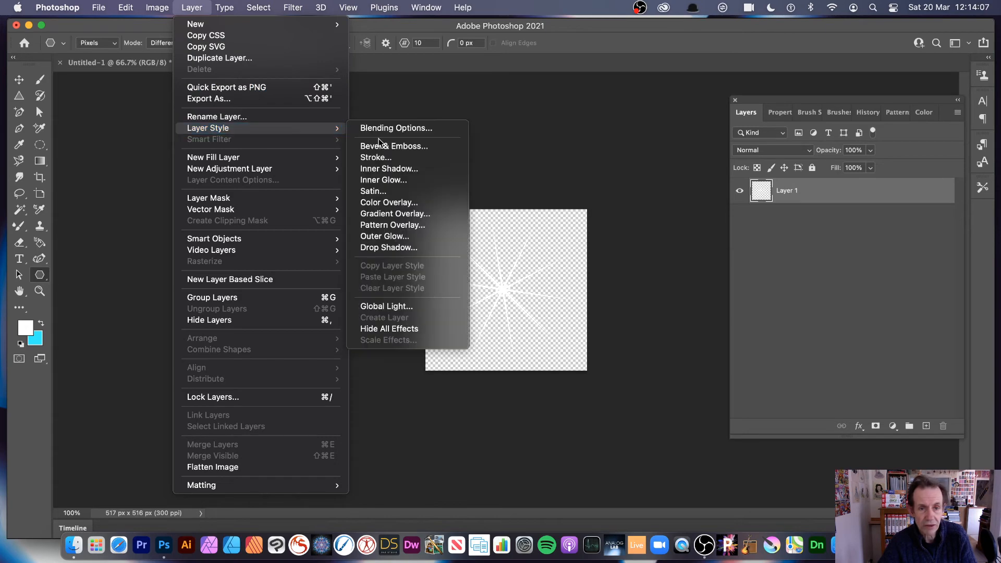
{"action": "left_click", "coordinate": [396, 248]}
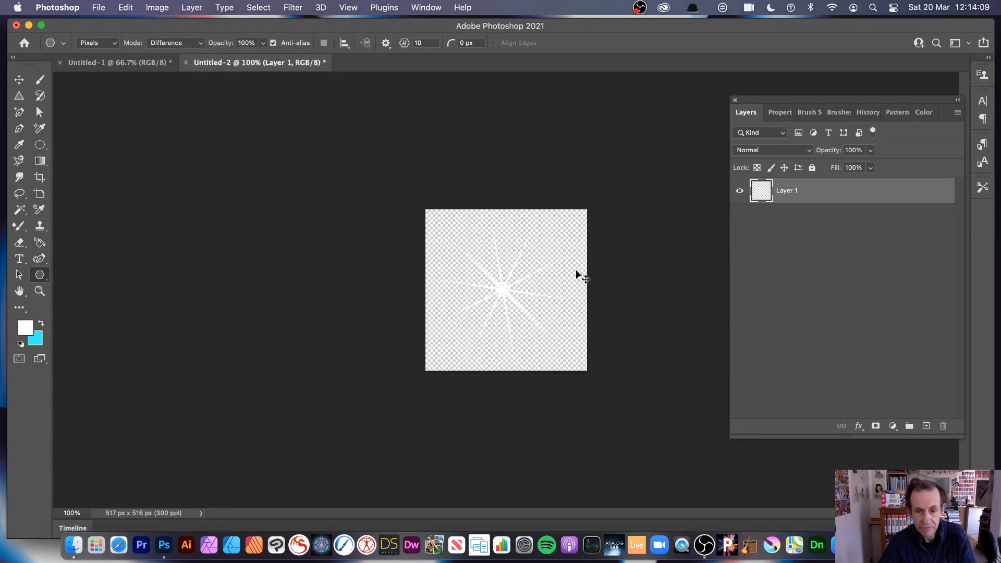
{"action": "left_click_drag", "start_coordinate": [435, 113], "coordinate": [687, 102]}
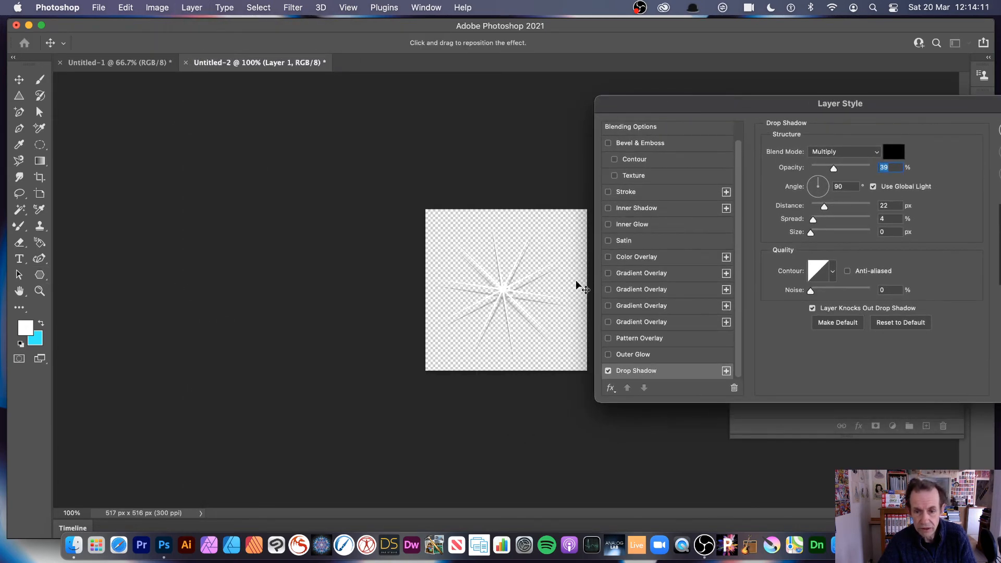
{"action": "left_click_drag", "start_coordinate": [579, 286], "coordinate": [547, 304]}
{"action": "left_click_drag", "start_coordinate": [851, 168], "coordinate": [857, 169]}
{"action": "left_click_drag", "start_coordinate": [824, 207], "coordinate": [817, 238]}
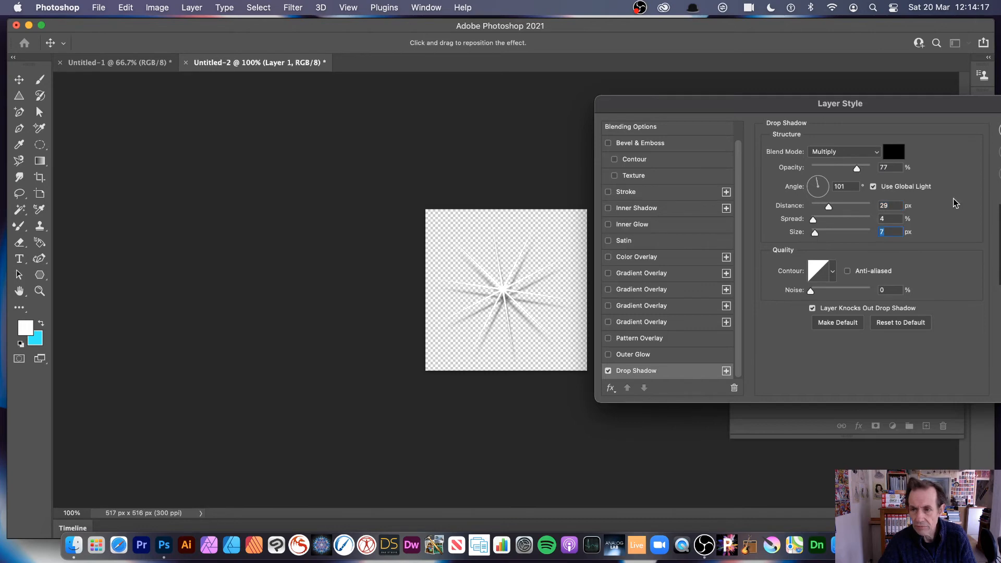
{"action": "left_click_drag", "start_coordinate": [945, 116], "coordinate": [859, 117]}
{"action": "left_click", "coordinate": [935, 131]}
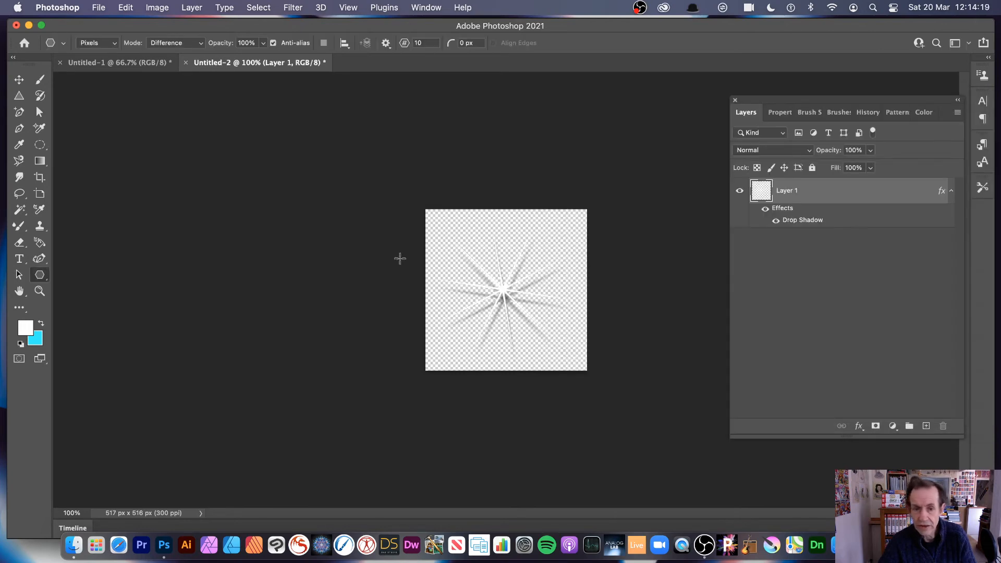
- Define the shadowed star as a pattern under the suggested name
{"action": "left_click", "coordinate": [126, 8]}
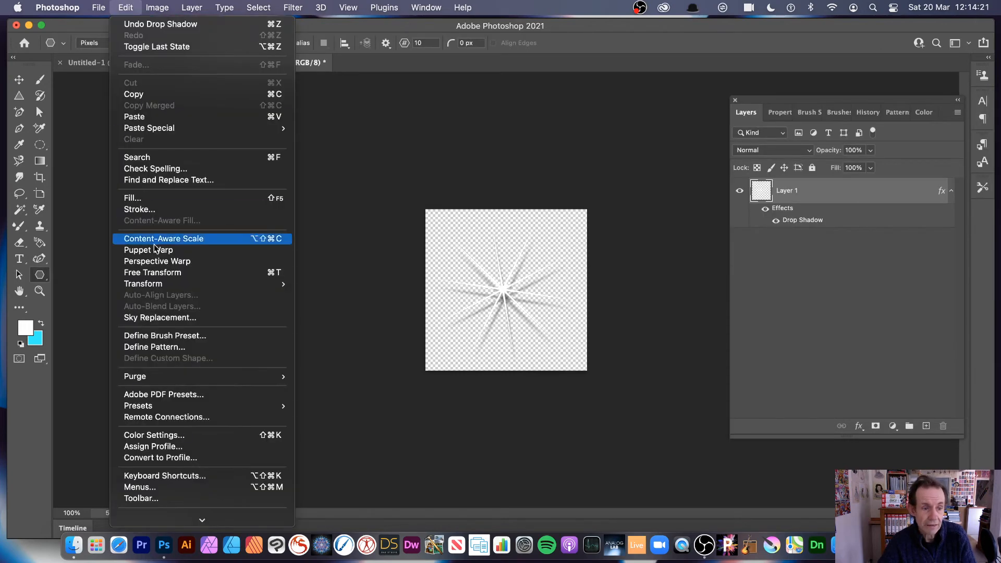
{"action": "left_click", "coordinate": [158, 352]}
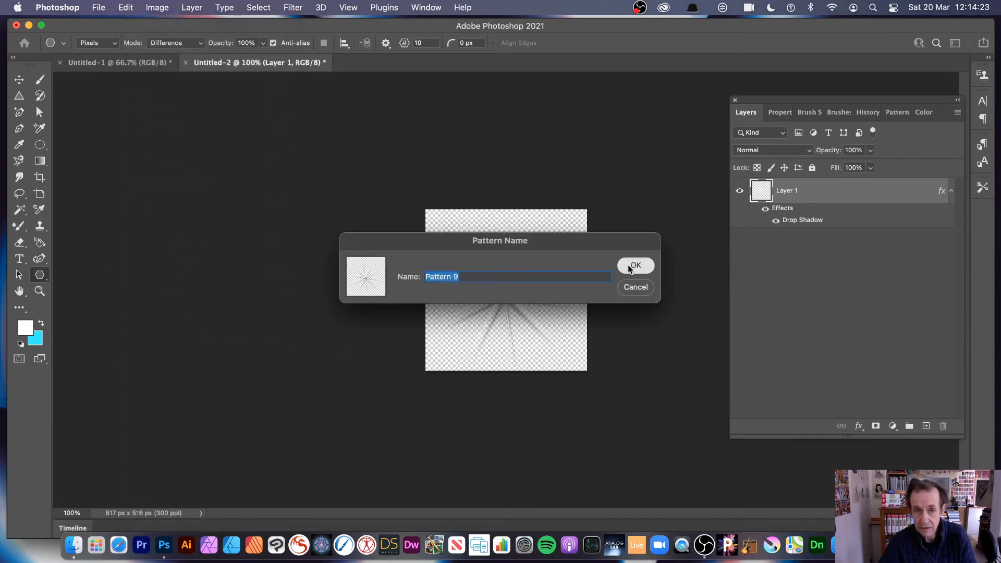
{"action": "left_click", "coordinate": [633, 265]}
- Return to the Untitled-1 document and flatten all its star layers into the background
{"action": "left_click", "coordinate": [139, 63]}
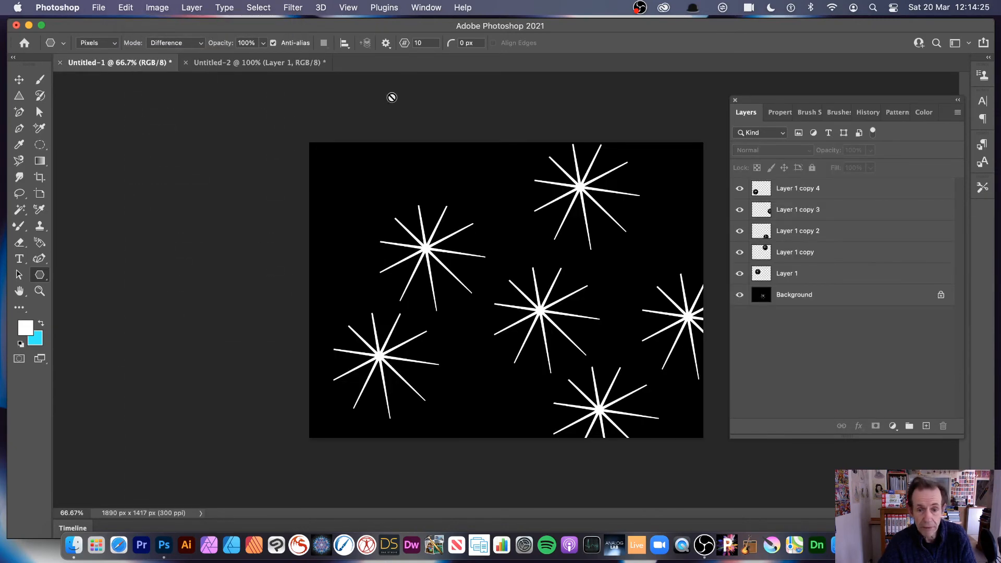
{"action": "left_click", "coordinate": [130, 8]}
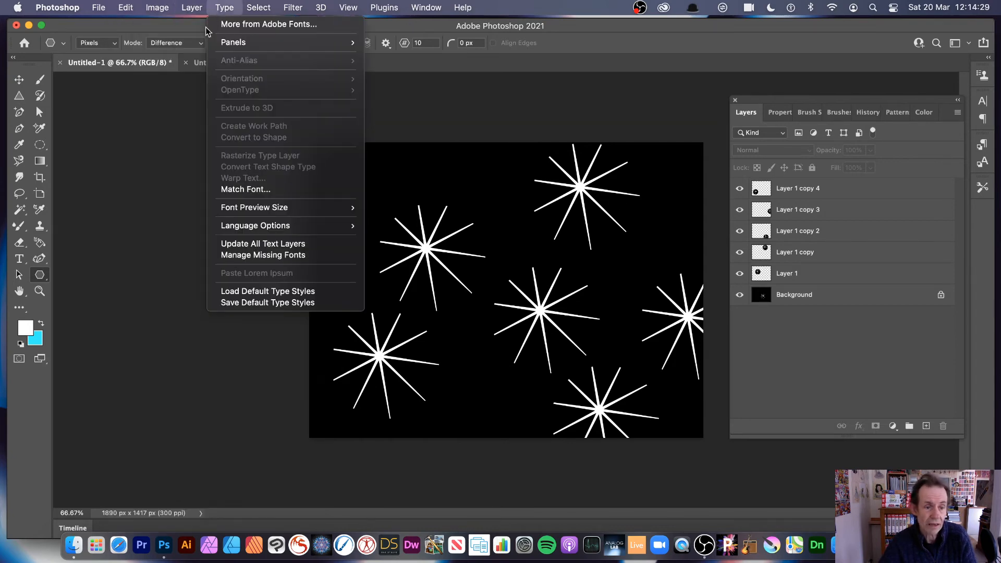
{"action": "left_click", "coordinate": [229, 467]}
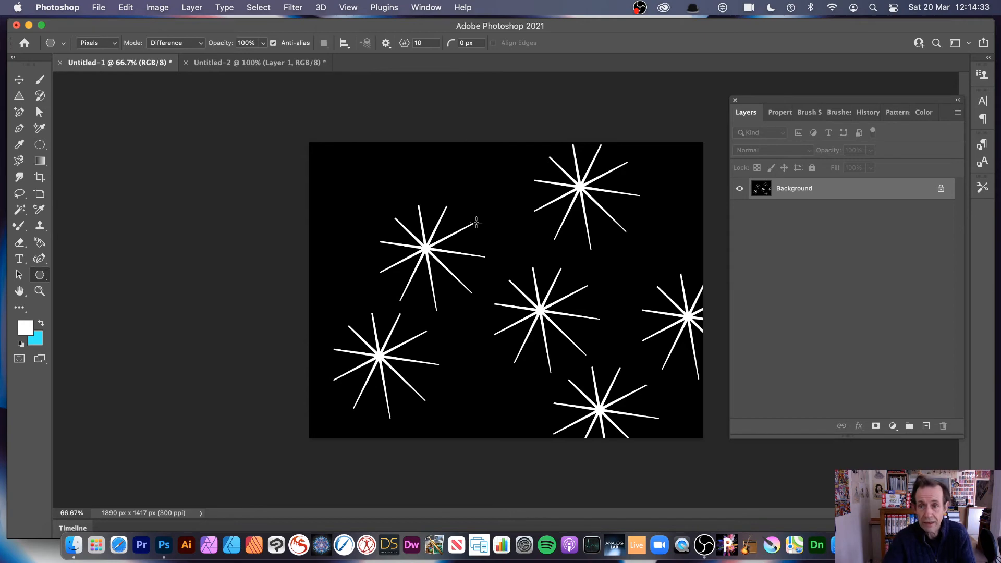
- Set up a Fill of the background layer with Pattern contents, using the newly defined star pattern
{"action": "left_click", "coordinate": [131, 8]}
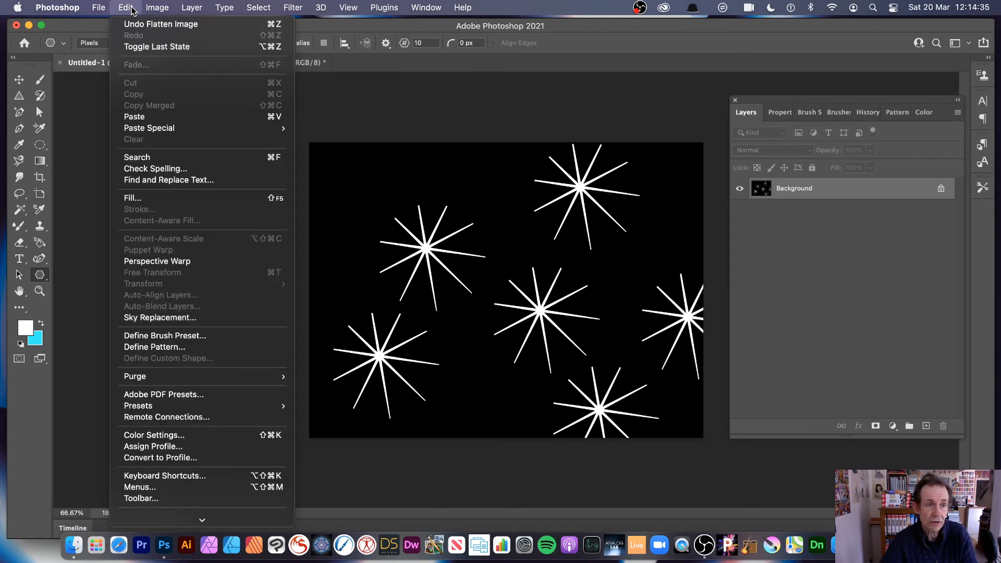
{"action": "left_click", "coordinate": [146, 198]}
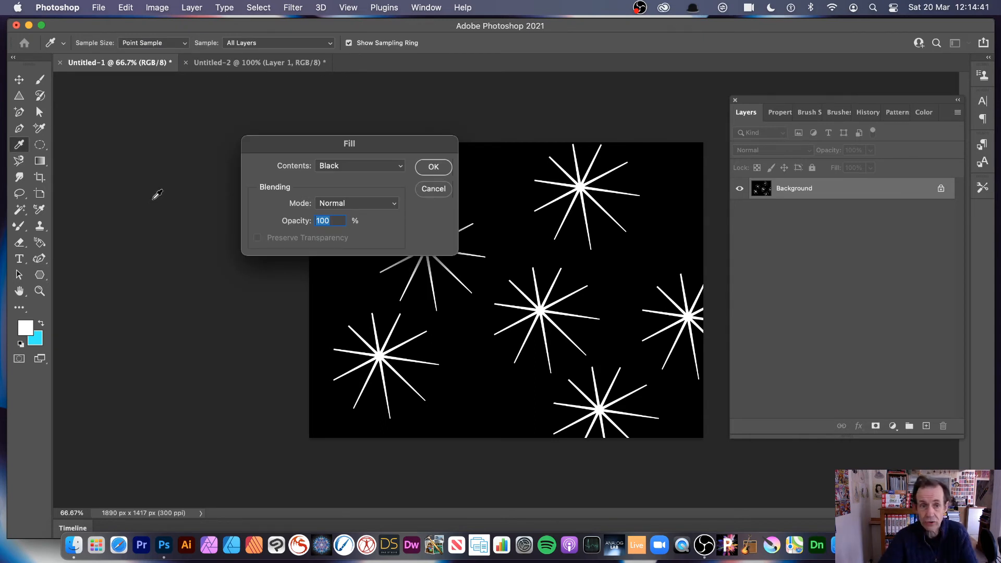
{"action": "left_click", "coordinate": [363, 166]}
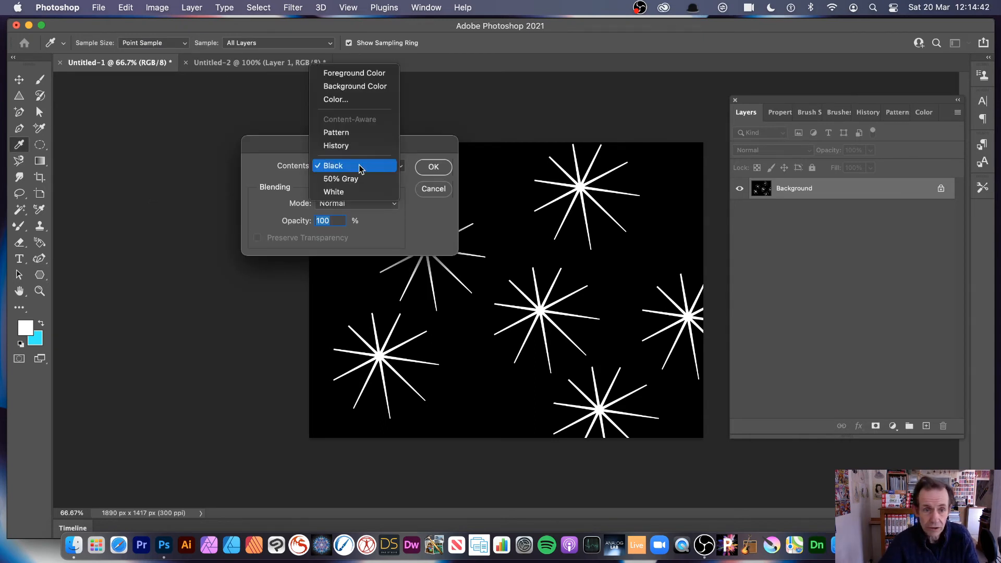
{"action": "left_click", "coordinate": [356, 137]}
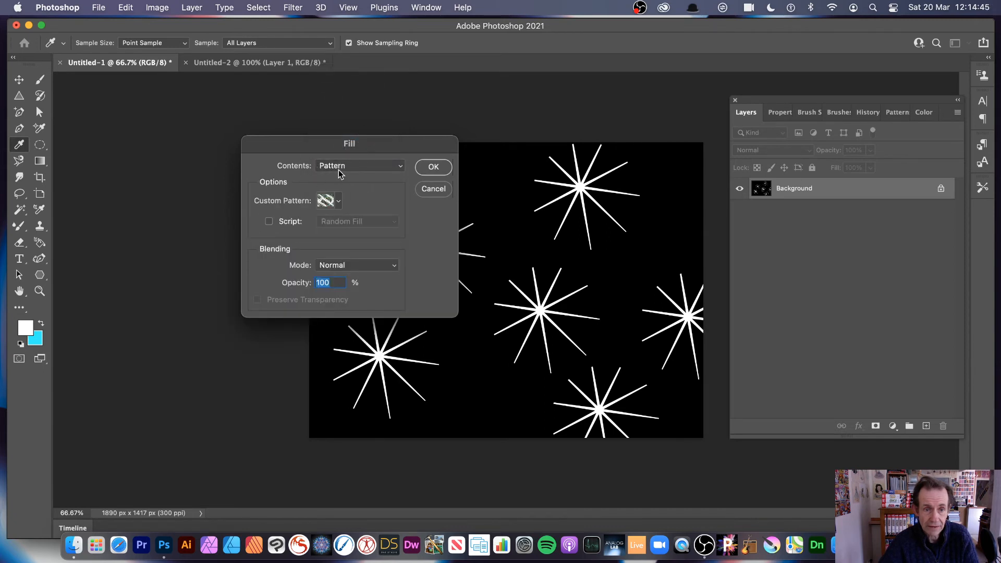
{"action": "left_click", "coordinate": [342, 204]}
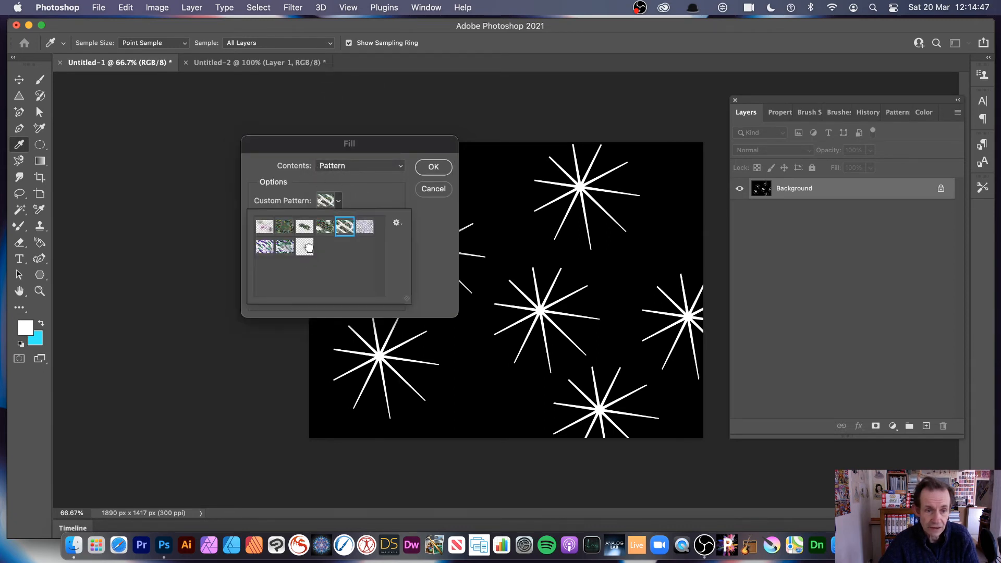
{"action": "left_click", "coordinate": [305, 247]}
{"action": "left_click", "coordinate": [432, 268]}
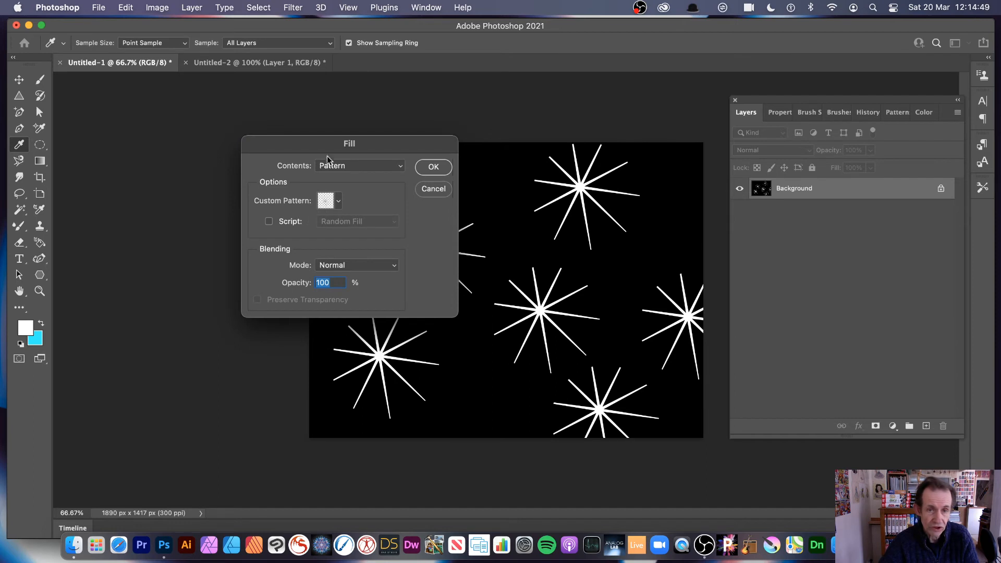
- Enable the Random Fill script, set brightness randomness to 0.83 and apply the star pattern fill
{"action": "left_click", "coordinate": [269, 222]}
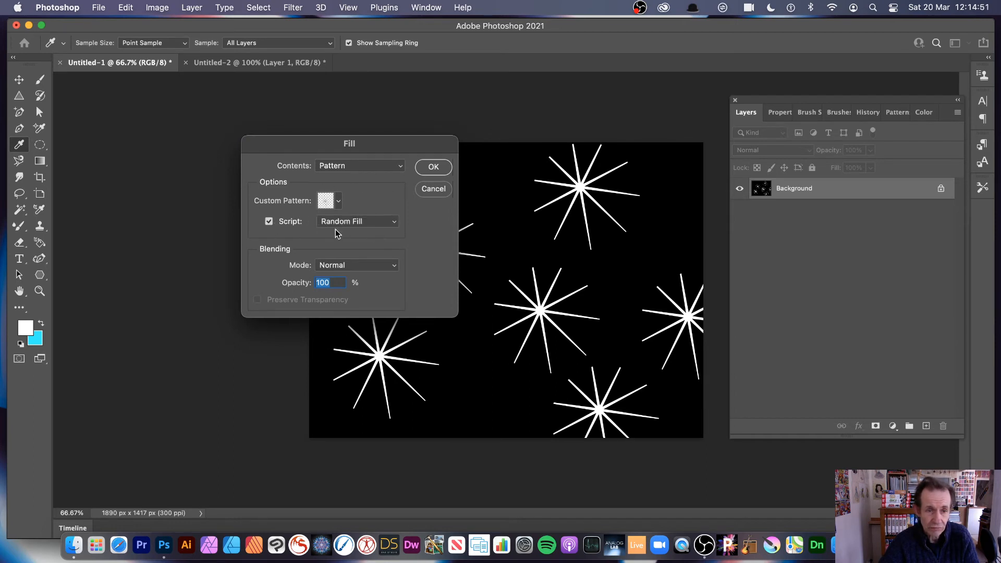
{"action": "left_click", "coordinate": [384, 225]}
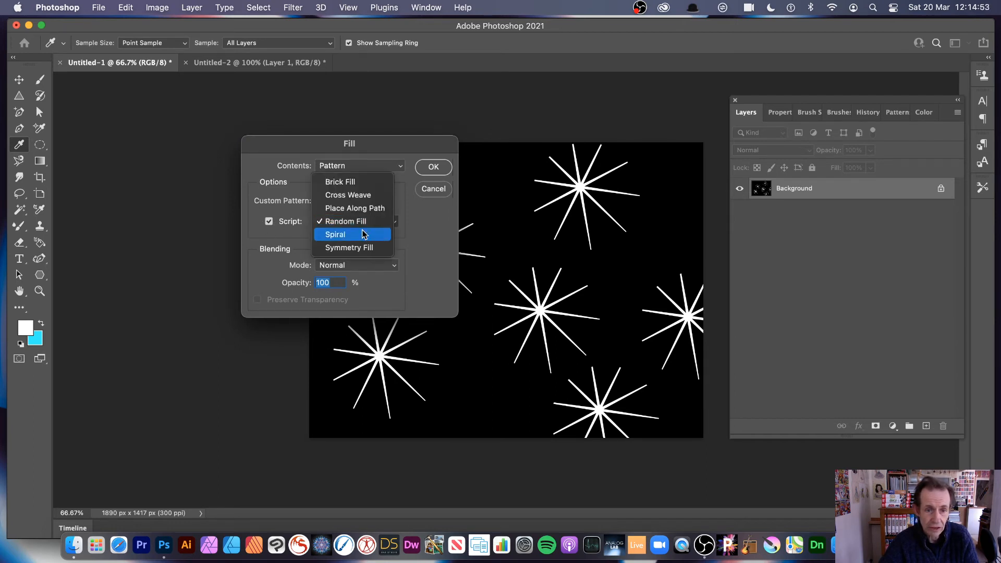
{"action": "left_click", "coordinate": [383, 222]}
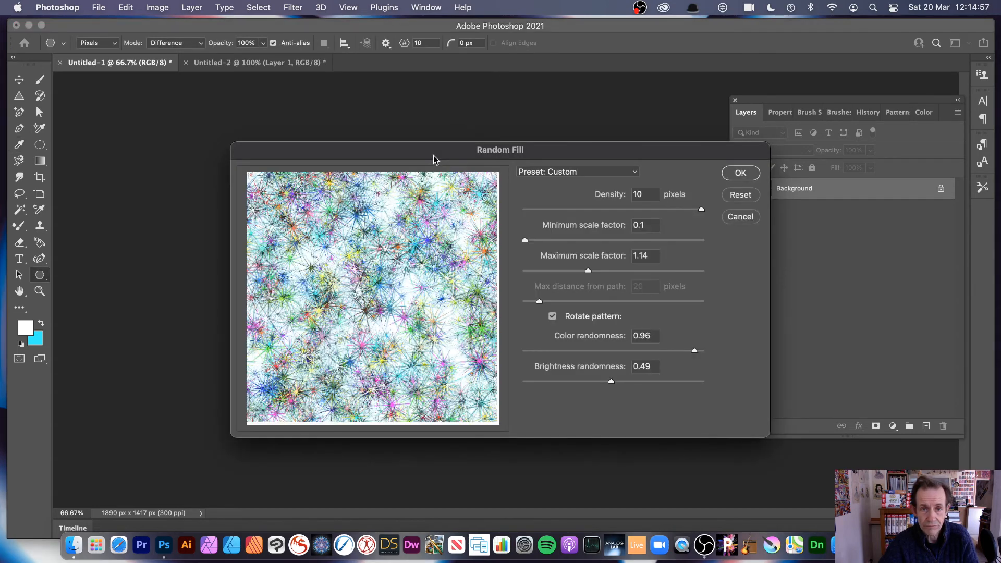
{"action": "left_click_drag", "start_coordinate": [602, 376], "coordinate": [671, 382]}
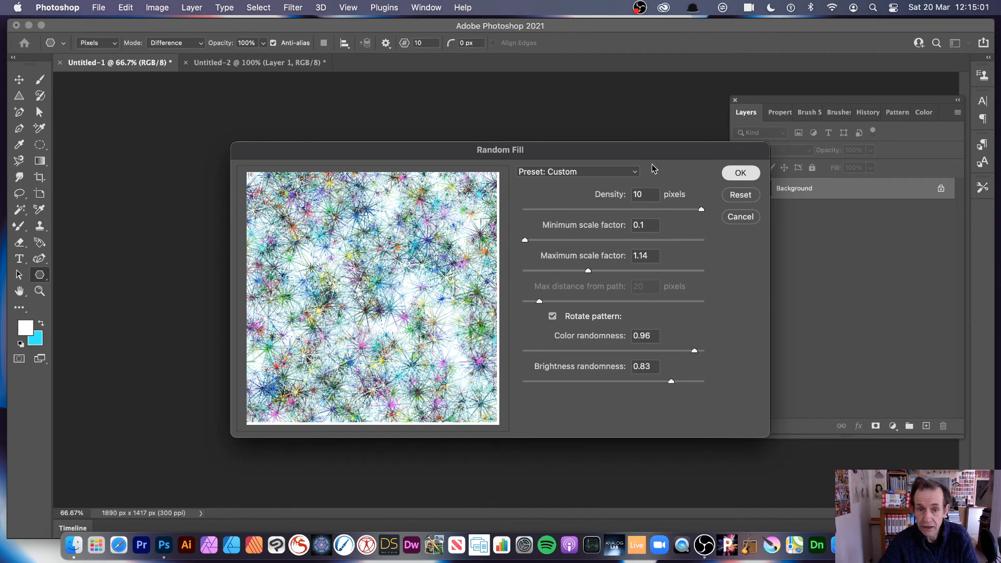
{"action": "left_click", "coordinate": [738, 174]}
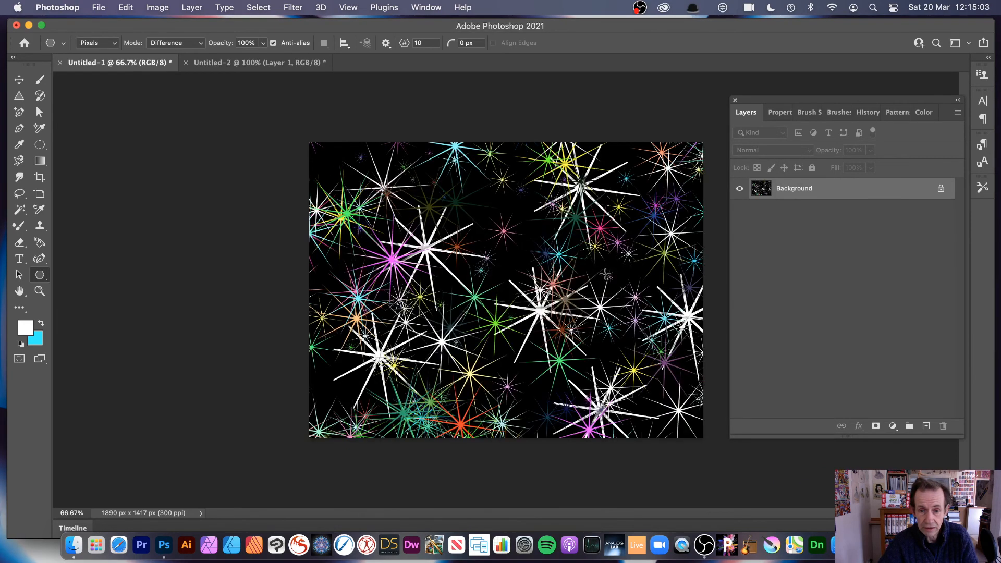
- Apply another Random Fill of the star pattern to the background with a maximum scale factor of 1.31
{"action": "left_click", "coordinate": [126, 7]}
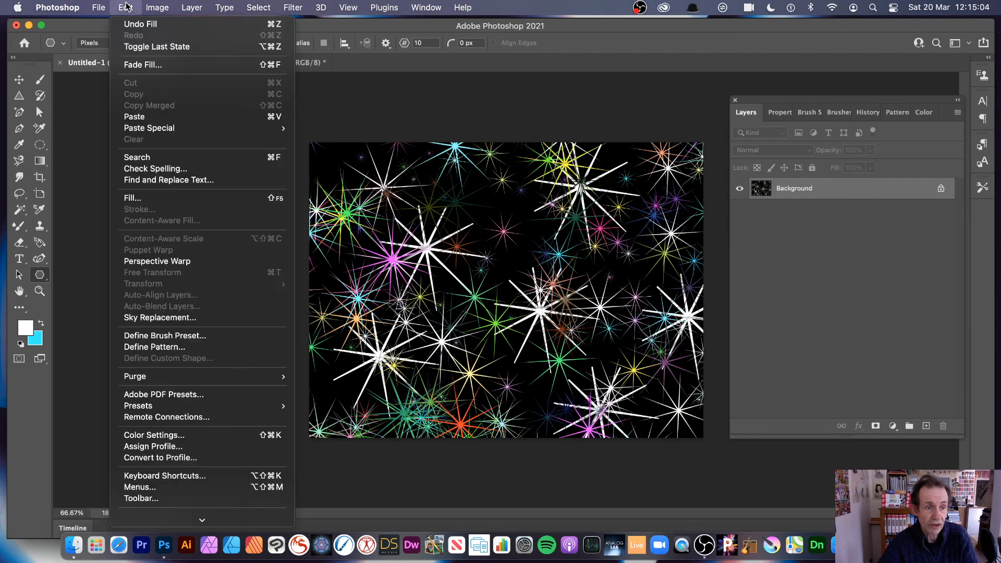
{"action": "left_click", "coordinate": [133, 199]}
{"action": "left_click", "coordinate": [368, 228]}
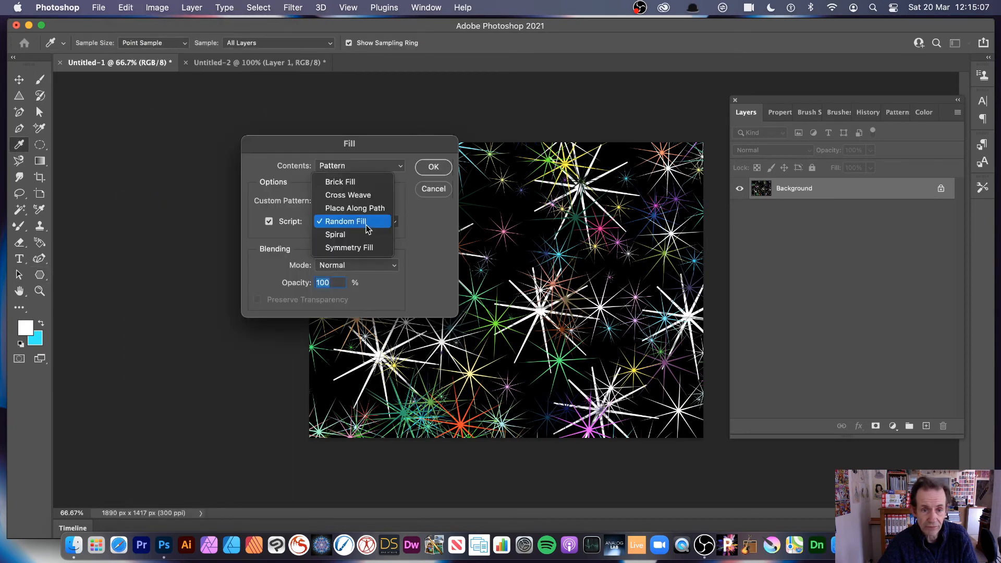
{"action": "left_click", "coordinate": [364, 225]}
{"action": "left_click", "coordinate": [433, 167]}
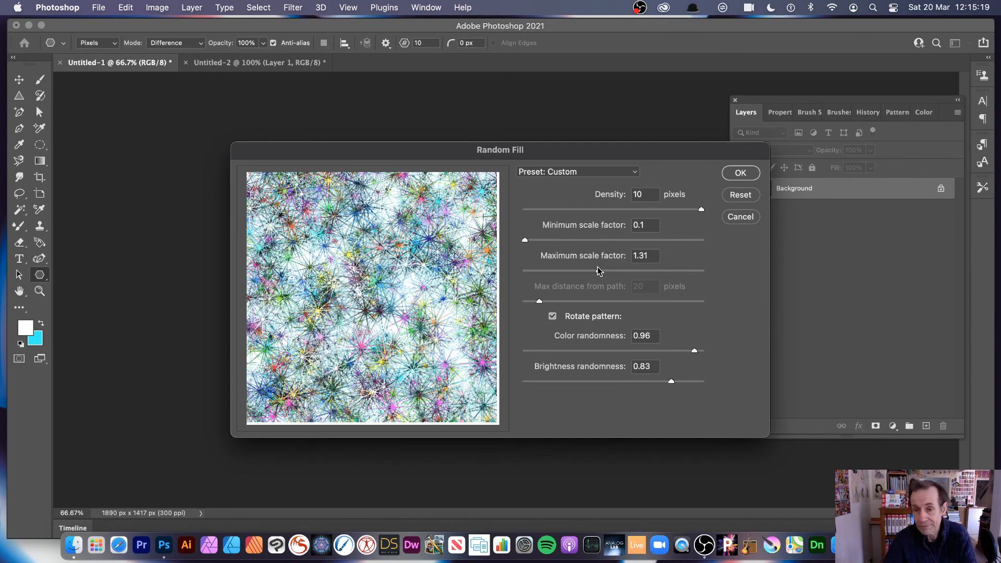
{"action": "double_click", "coordinate": [633, 194]}
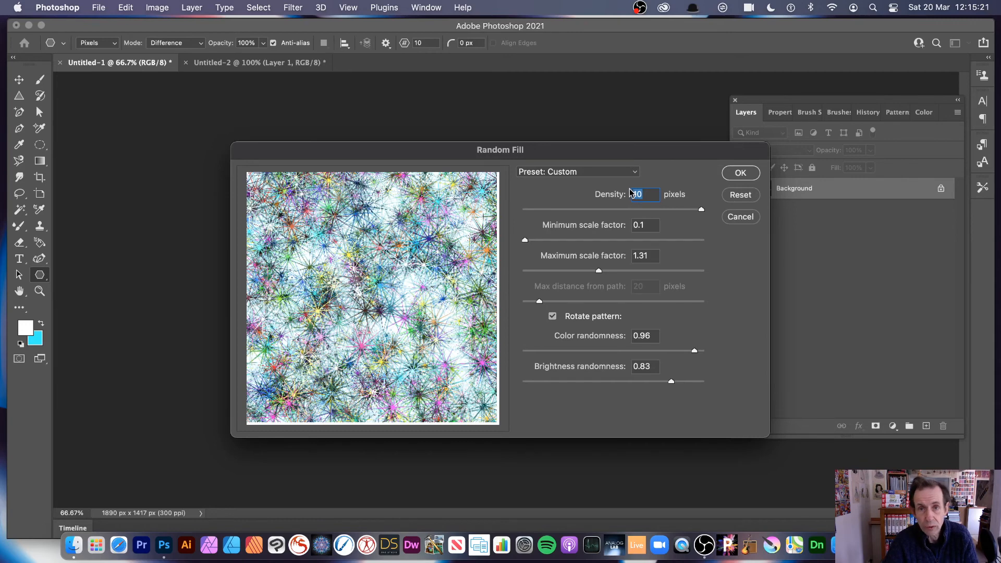
{"action": "left_click", "coordinate": [740, 172]}
- Repeat the star pattern Random Fill on the background with the same settings to make the stars denser
{"action": "left_click", "coordinate": [130, 8]}
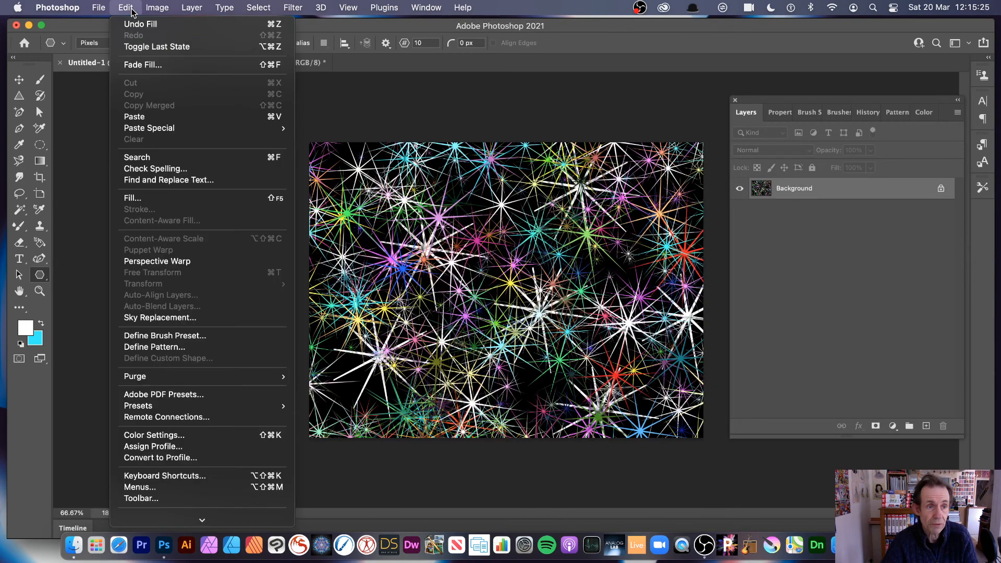
{"action": "left_click", "coordinate": [231, 199]}
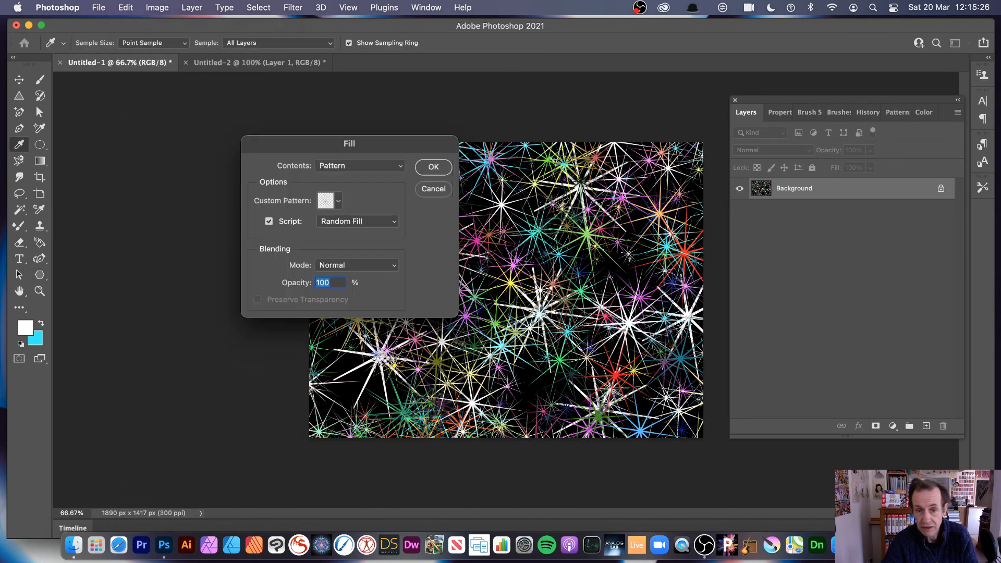
{"action": "left_click", "coordinate": [438, 165]}
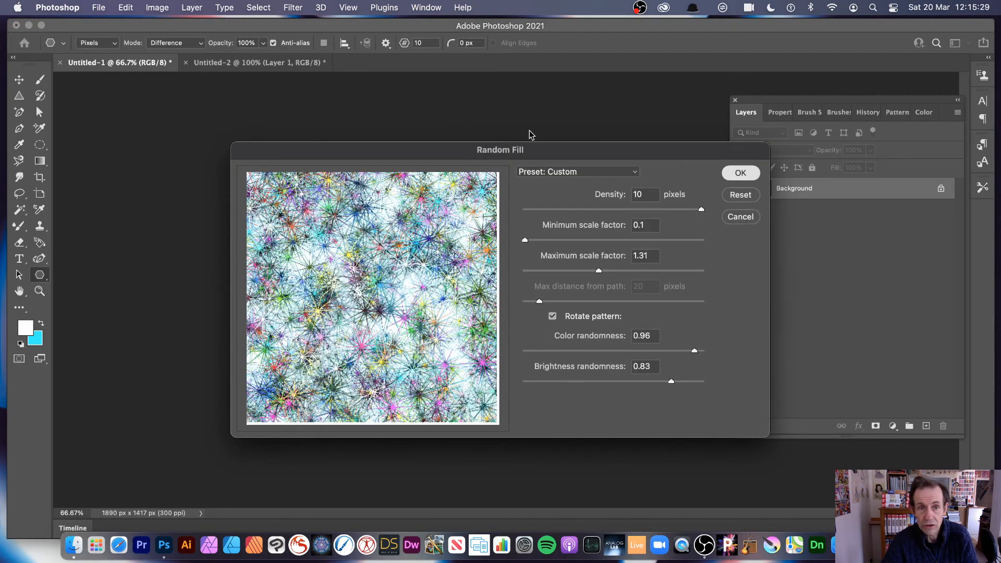
{"action": "key", "text": "Return"}
- Apply a Gaussian Blur with a 3.7-pixel radius to the star-filled background
{"action": "left_click", "coordinate": [293, 7]}
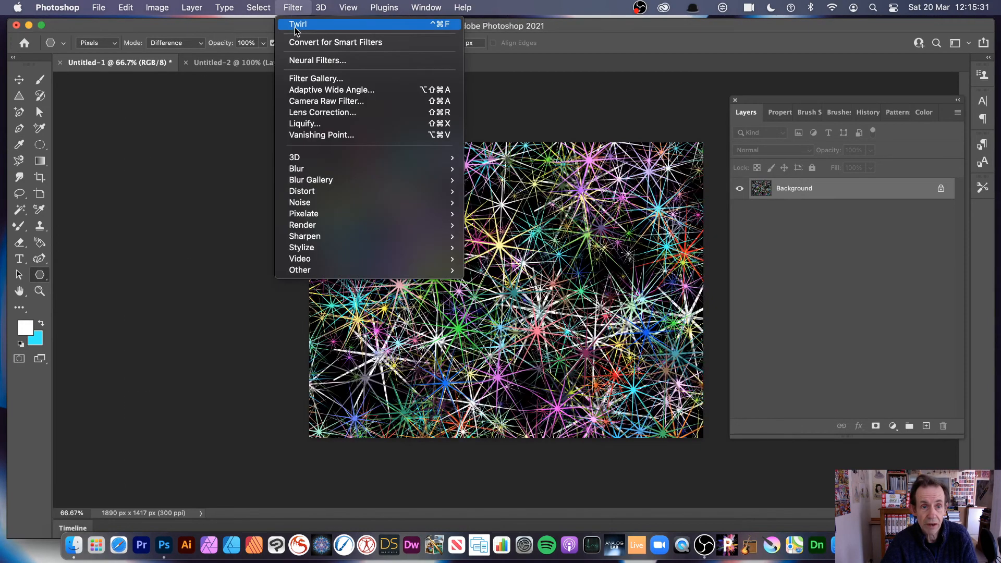
{"action": "mouse_move", "coordinate": [298, 169]}
{"action": "left_click", "coordinate": [495, 214]}
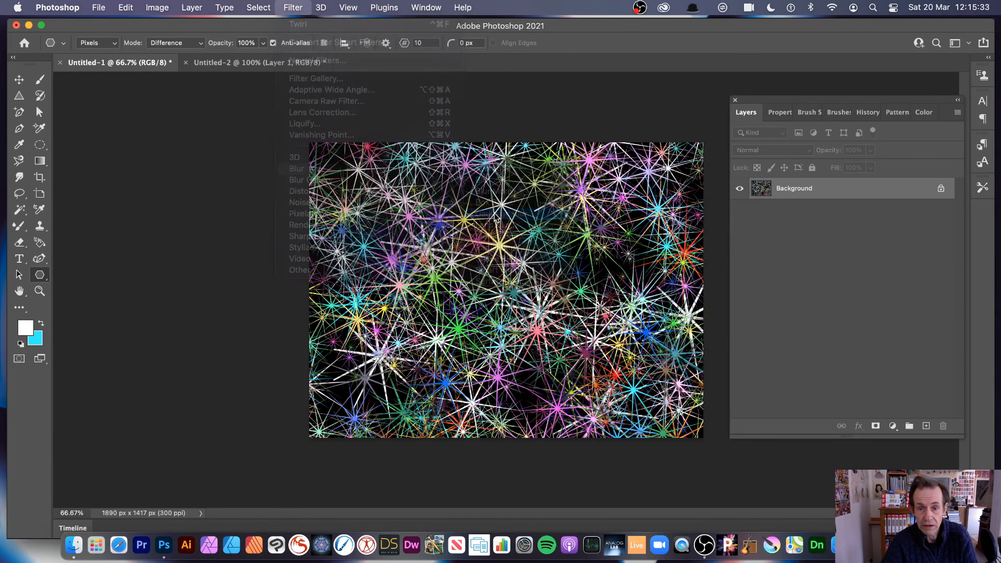
{"action": "left_click_drag", "start_coordinate": [573, 299], "coordinate": [570, 296]}
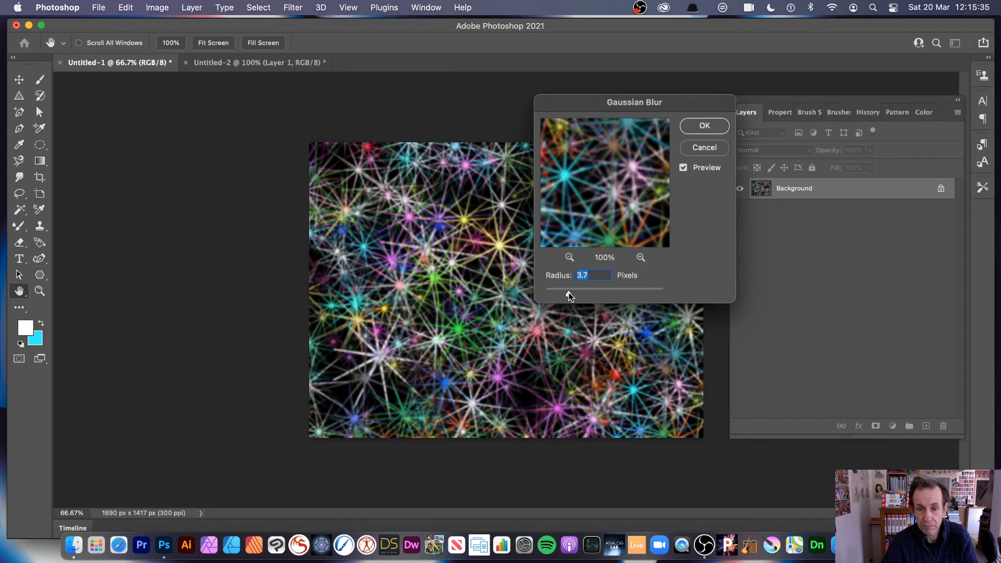
{"action": "left_click", "coordinate": [704, 126]}
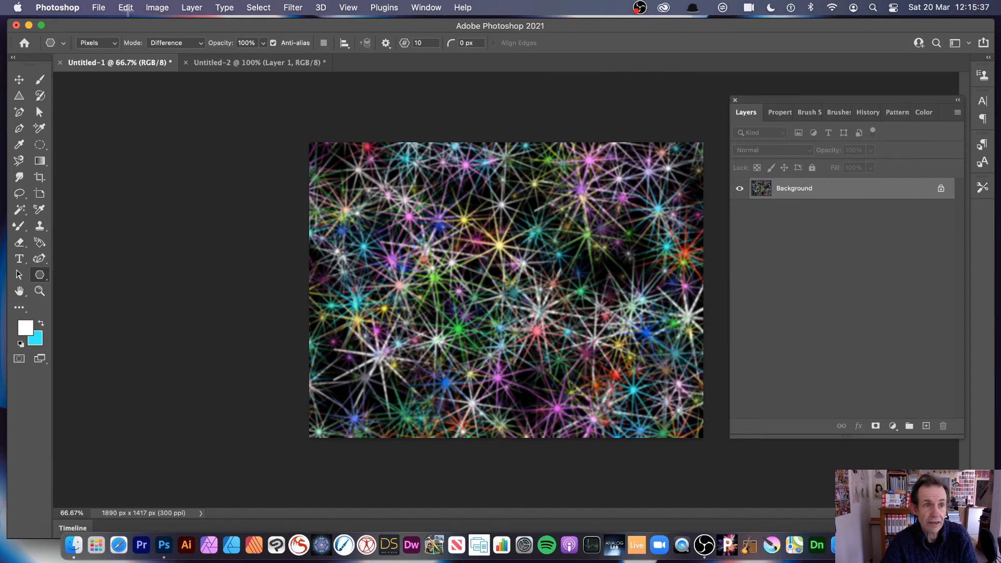
- Add a sharp Random Fill of the star pattern over the blurred background, keeping the previous fill settings
{"action": "left_click", "coordinate": [127, 9]}
{"action": "left_click", "coordinate": [133, 198]}
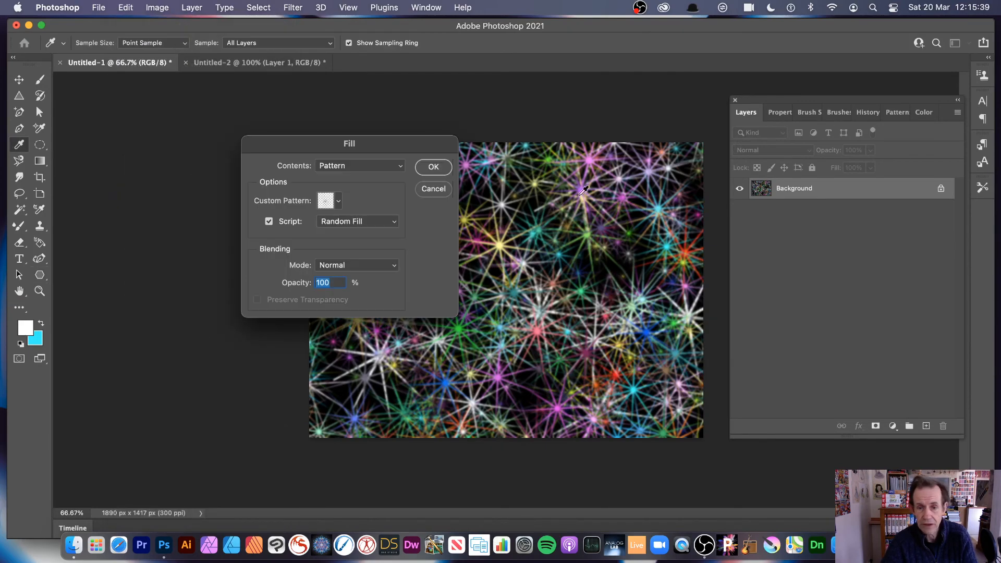
{"action": "left_click", "coordinate": [433, 166]}
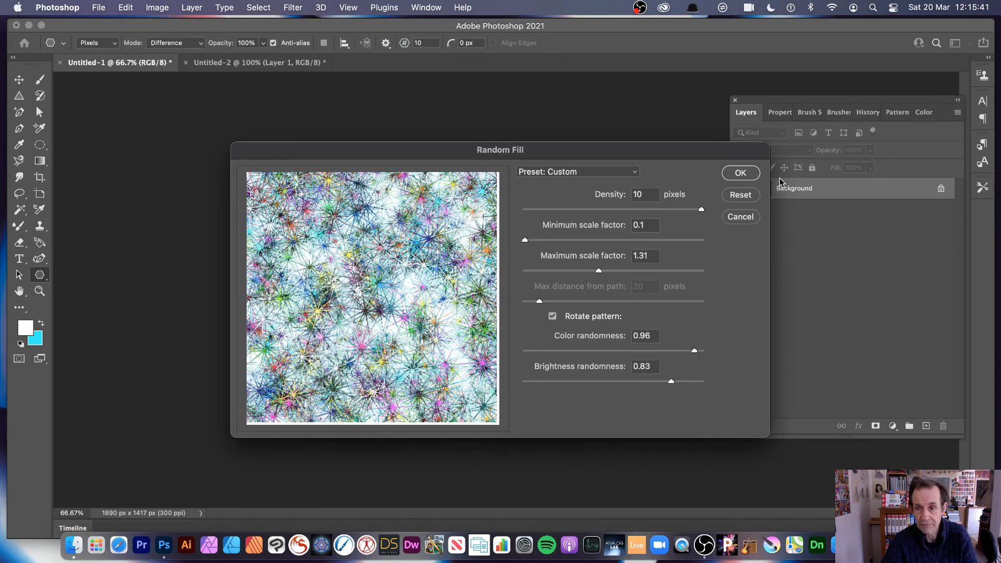
{"action": "left_click", "coordinate": [739, 170]}
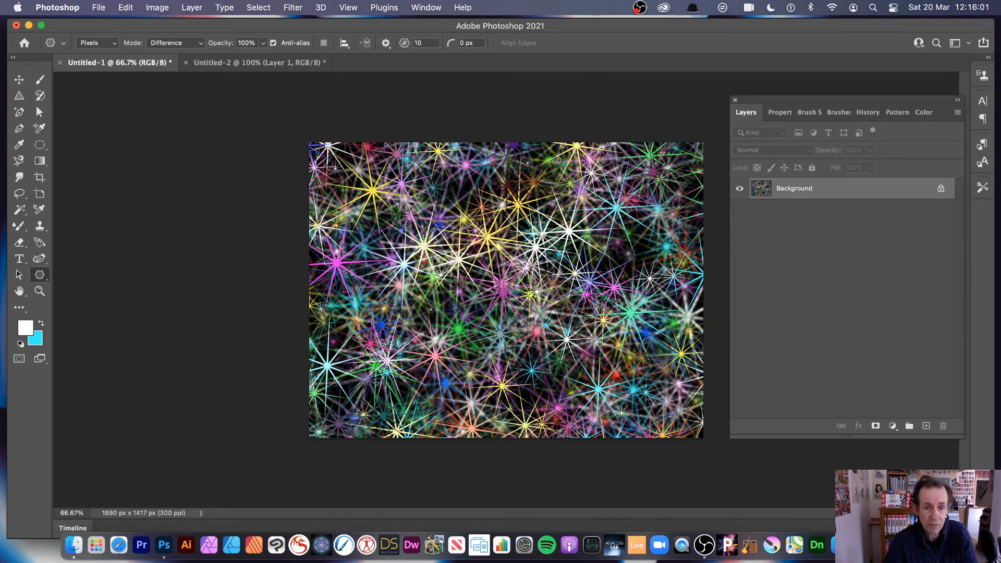
- Create a new layer named Layer 1 and draw a large white ten-sided star on it, about 1010 x 968 px, near the canvas centre
{"action": "left_click", "coordinate": [192, 7]}
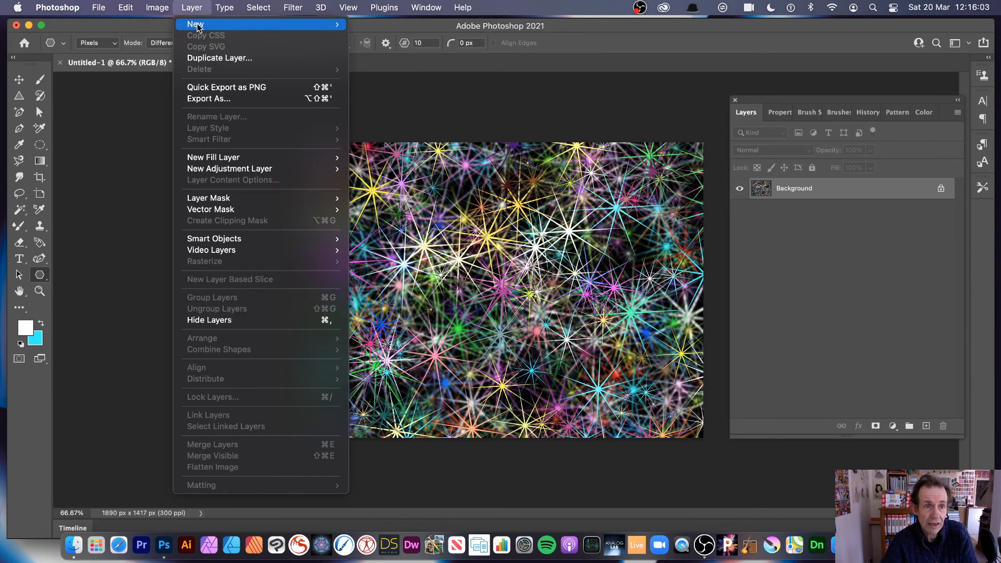
{"action": "mouse_move", "coordinate": [198, 24]}
{"action": "left_click", "coordinate": [443, 24]}
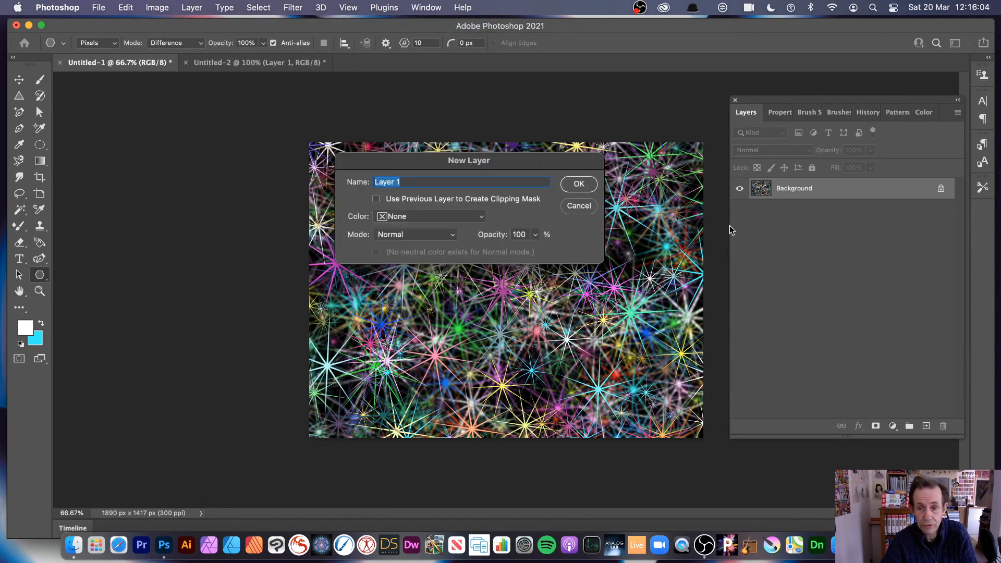
{"action": "left_click", "coordinate": [580, 183]}
{"action": "mouse_move", "coordinate": [520, 293]}
{"action": "left_mouse_down"}
{"action": "mouse_move", "coordinate": [648, 351]}
{"action": "mouse_move", "coordinate": [655, 370]}
{"action": "mouse_move", "coordinate": [561, 334]}
{"action": "mouse_move", "coordinate": [584, 359]}
{"action": "left_mouse_up"}
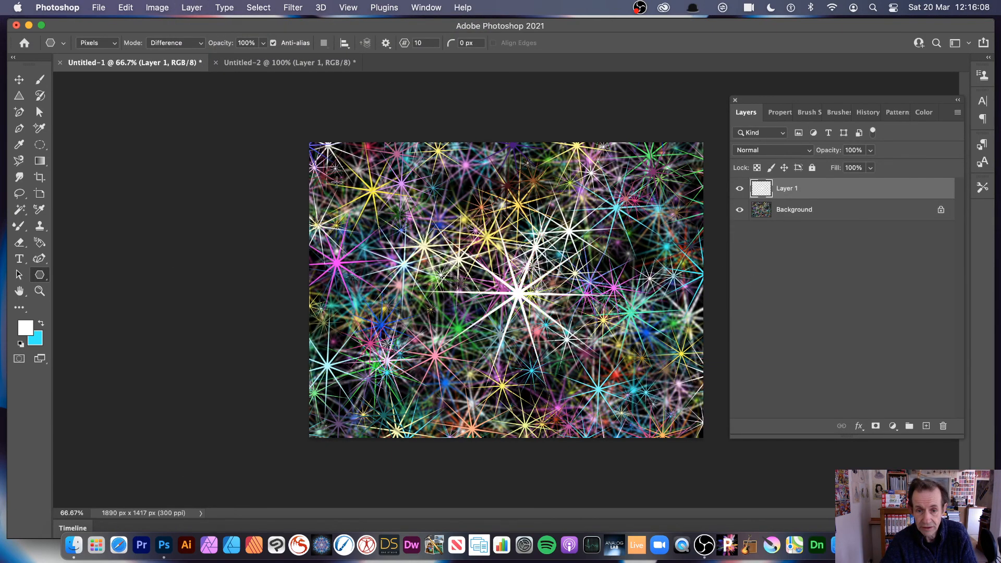
- Convert the large white star's layer to a smart object
{"action": "left_click", "coordinate": [192, 8]}
{"action": "mouse_move", "coordinate": [208, 239]}
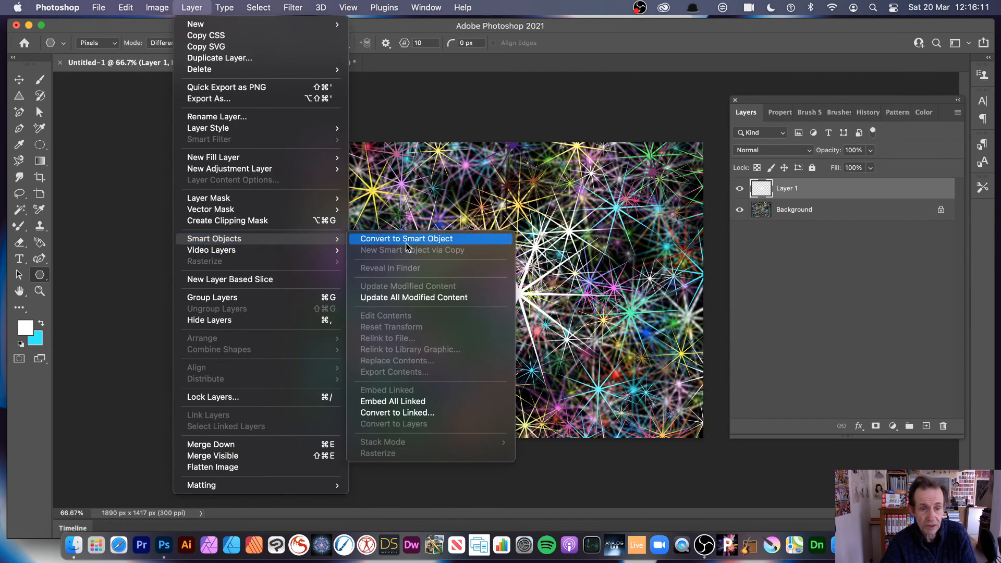
{"action": "left_click", "coordinate": [399, 237]}
- Move the star smart object to the upper-left area and place three copies near the centre, the upper right and the lower centre
{"action": "left_click", "coordinate": [19, 80]}
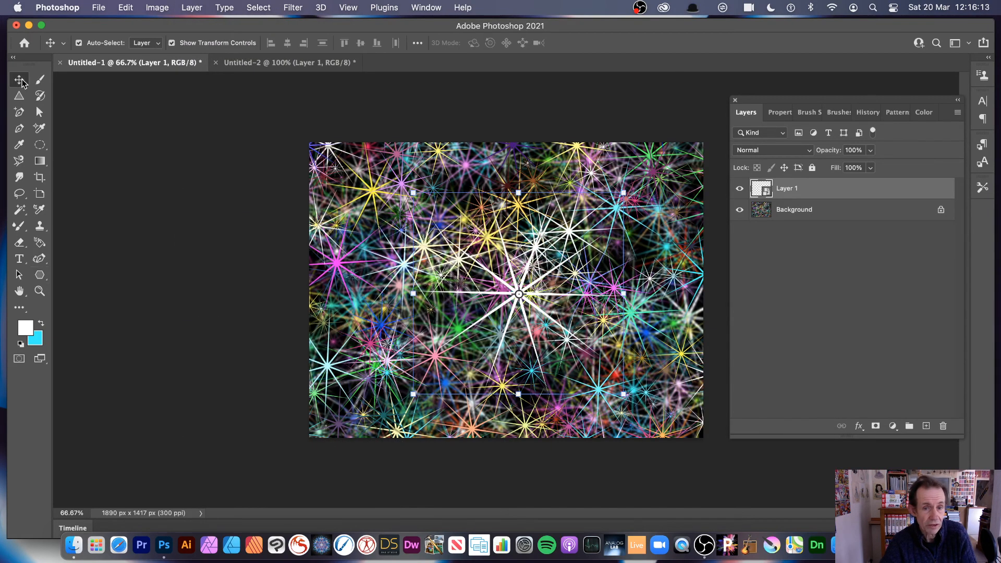
{"action": "mouse_move", "coordinate": [526, 272]}
{"action": "left_mouse_down"}
{"action": "mouse_move", "coordinate": [459, 172]}
{"action": "mouse_move", "coordinate": [435, 213]}
{"action": "mouse_move", "coordinate": [540, 271]}
{"action": "left_mouse_up"}
{"action": "left_click_drag", "start_coordinate": [439, 194], "coordinate": [523, 261]}
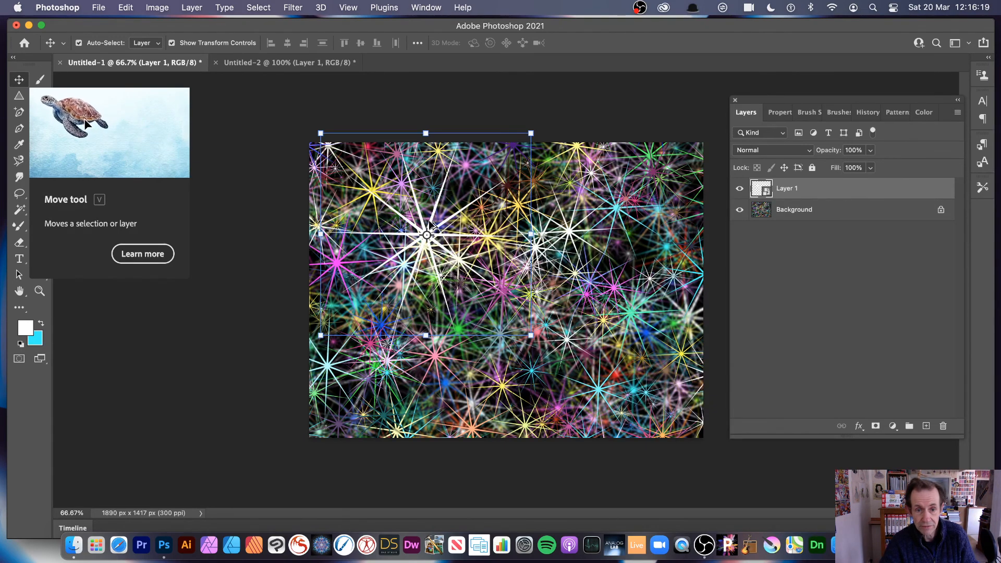
{"action": "left_click_drag", "start_coordinate": [433, 225], "coordinate": [615, 207]}
{"action": "key", "text": "super+j"}
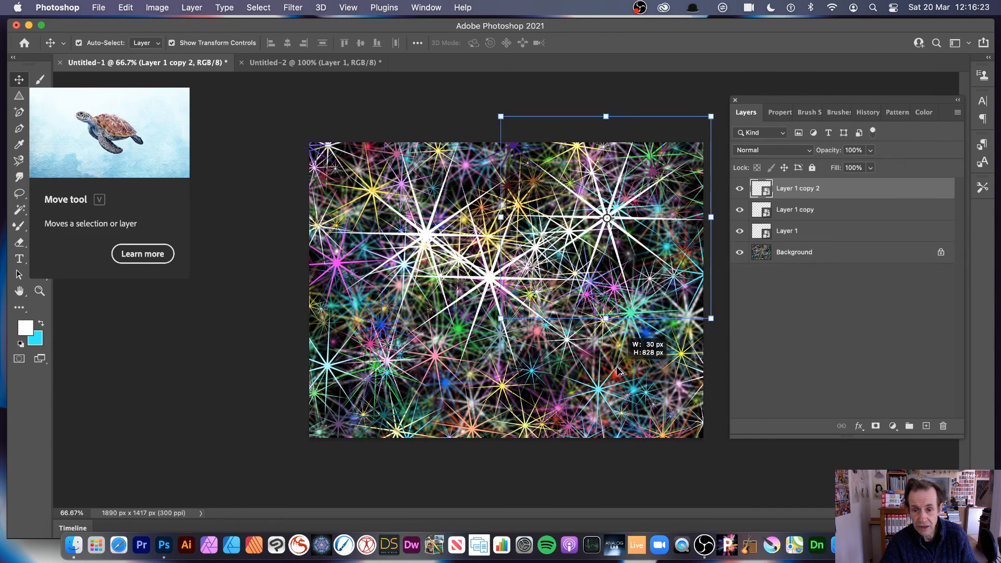
{"action": "left_click_drag", "start_coordinate": [617, 189], "coordinate": [543, 329]}
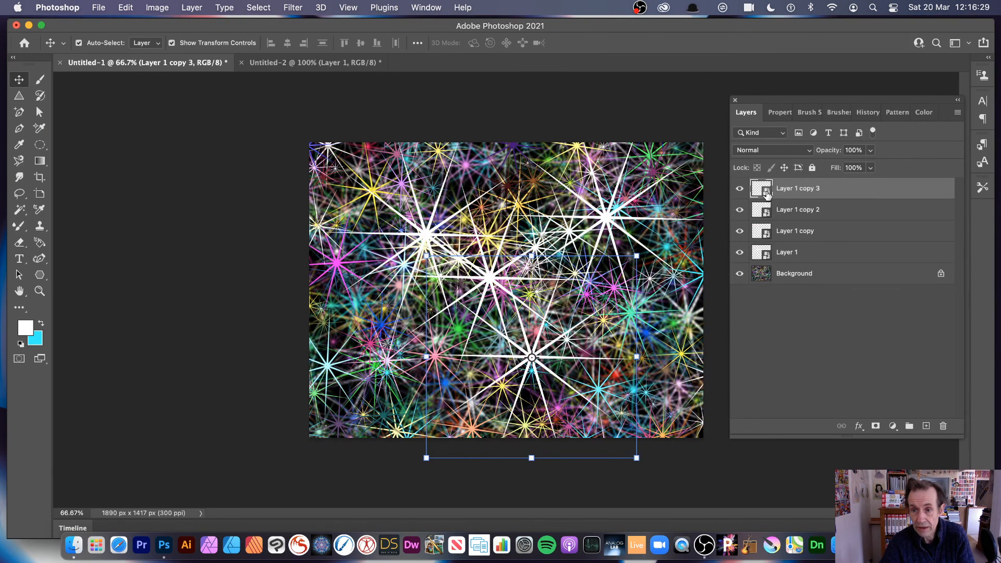
- Open the contents of the Layer 1 copy 3 smart object and try a Bevel & Emboss layer style on its star
{"action": "double_click", "coordinate": [764, 191]}
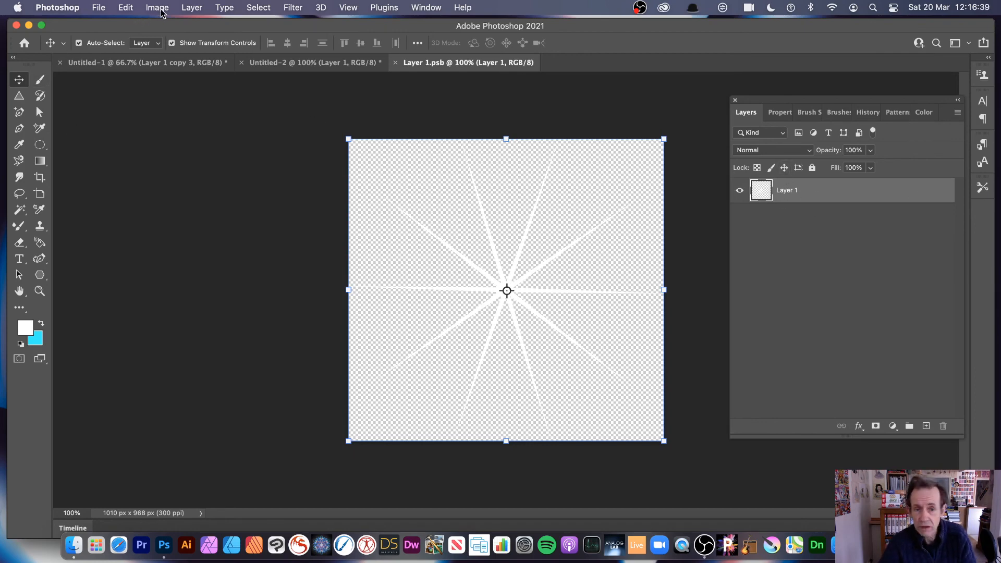
{"action": "left_click", "coordinate": [191, 8]}
{"action": "mouse_move", "coordinate": [211, 128]}
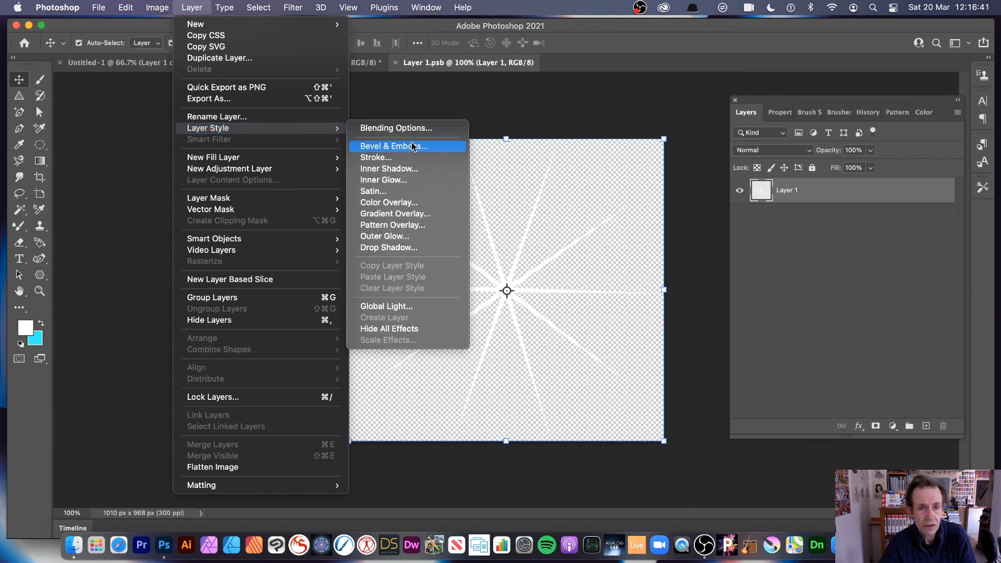
{"action": "left_click", "coordinate": [408, 144]}
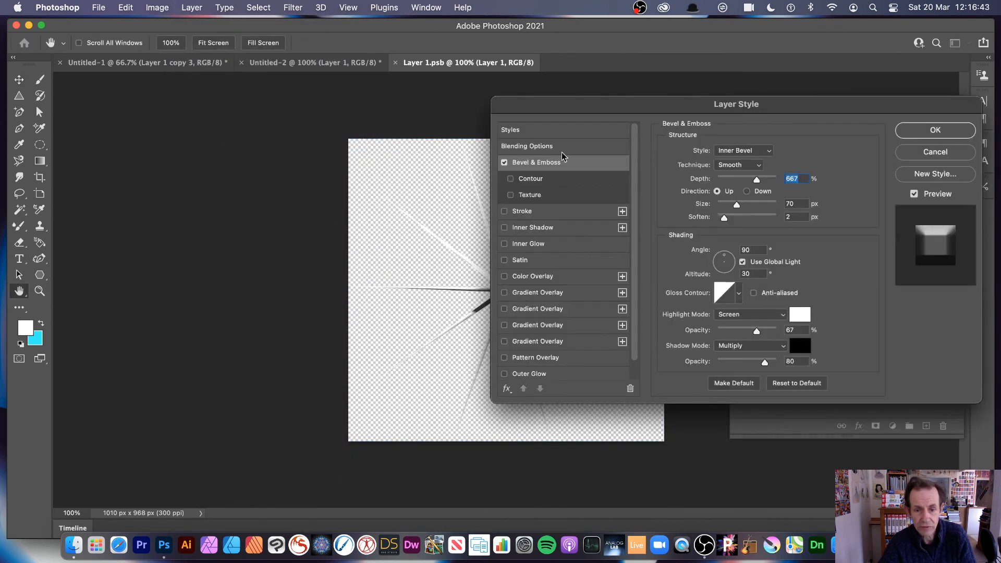
{"action": "left_click_drag", "start_coordinate": [588, 103], "coordinate": [665, 115]}
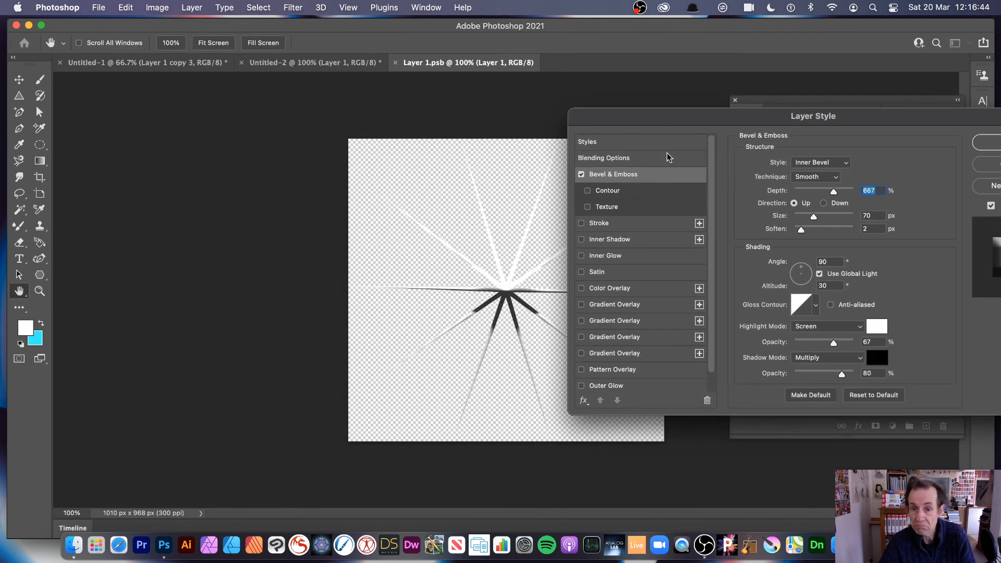
{"action": "left_click", "coordinate": [581, 174]}
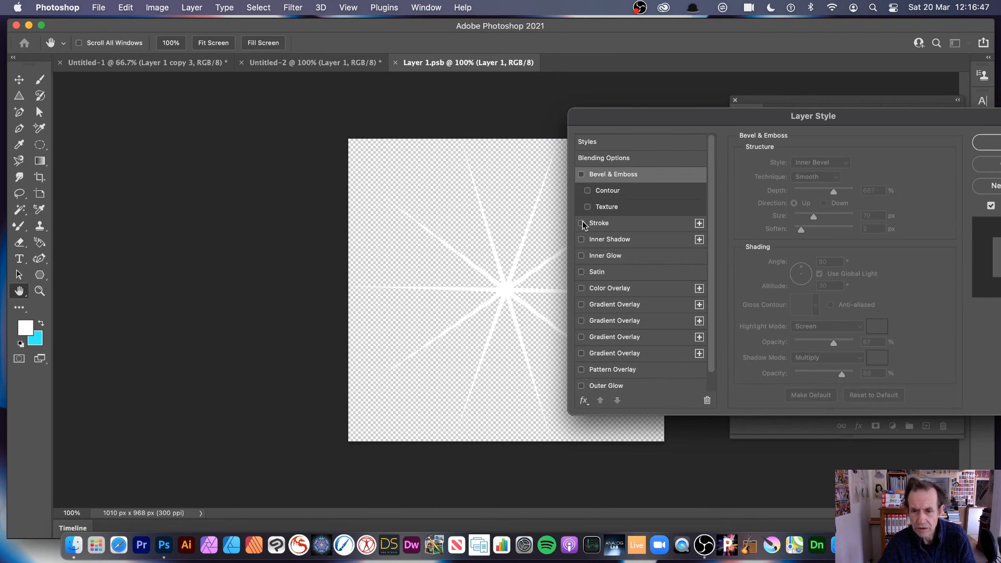
- Apply a 6 px black Stroke layer style, positioned inside, to the star in the smart object's contents
{"action": "left_click", "coordinate": [581, 223]}
{"action": "left_click", "coordinate": [605, 223]}
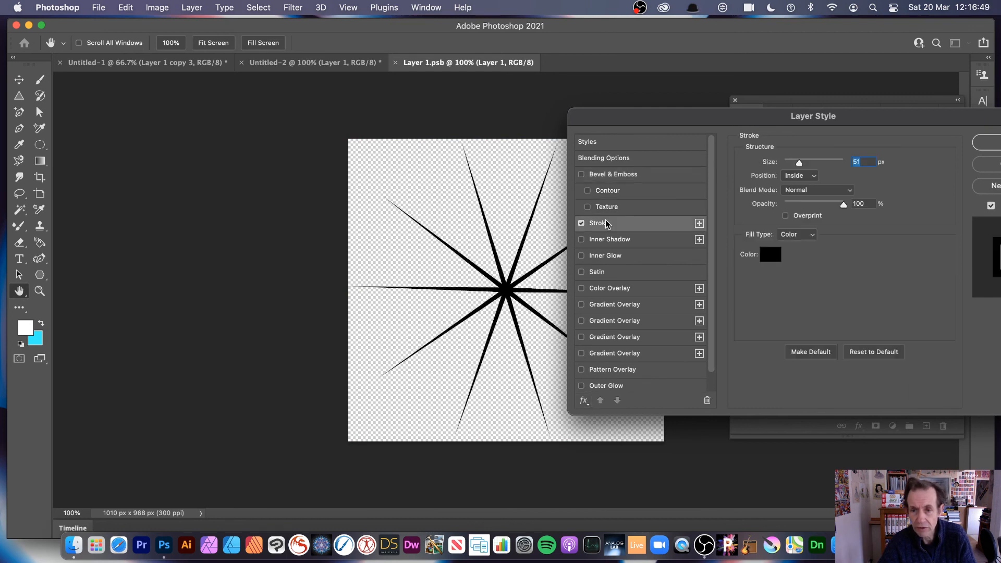
{"action": "left_click_drag", "start_coordinate": [799, 163], "coordinate": [787, 163]}
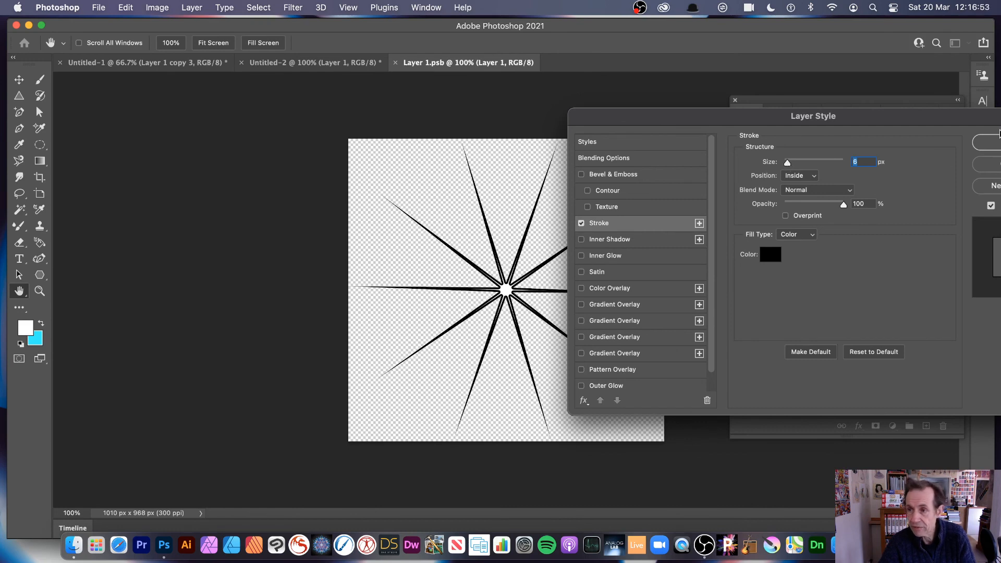
{"action": "left_click", "coordinate": [994, 141]}
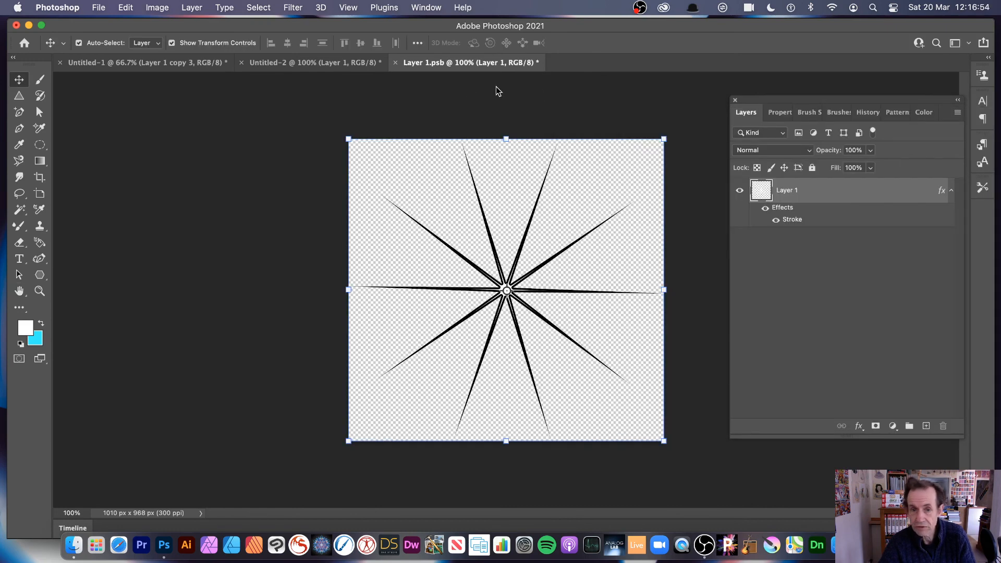
- Save and close the smart object's contents, and hide the Background layer in the main document
{"action": "left_click", "coordinate": [395, 62]}
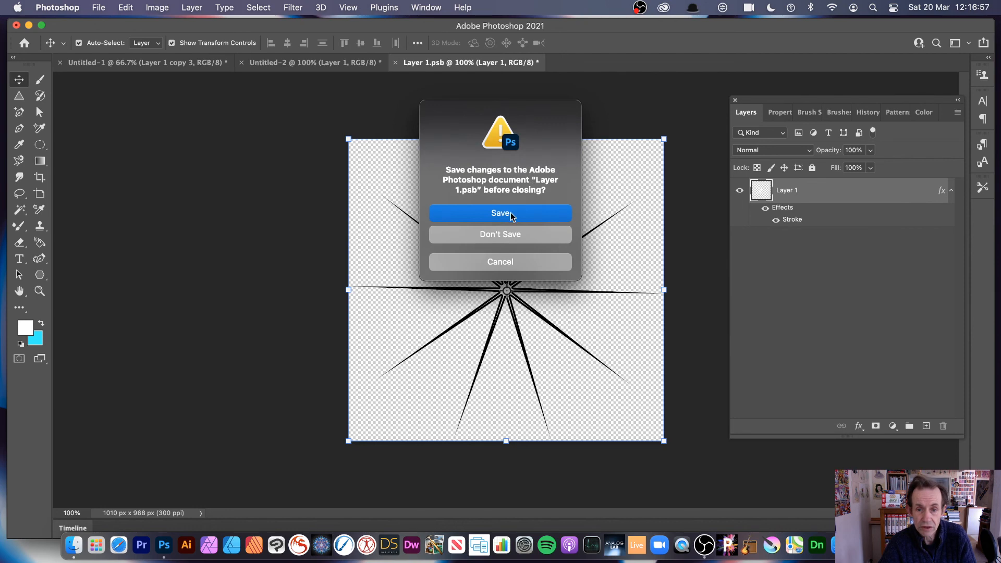
{"action": "left_click", "coordinate": [501, 213]}
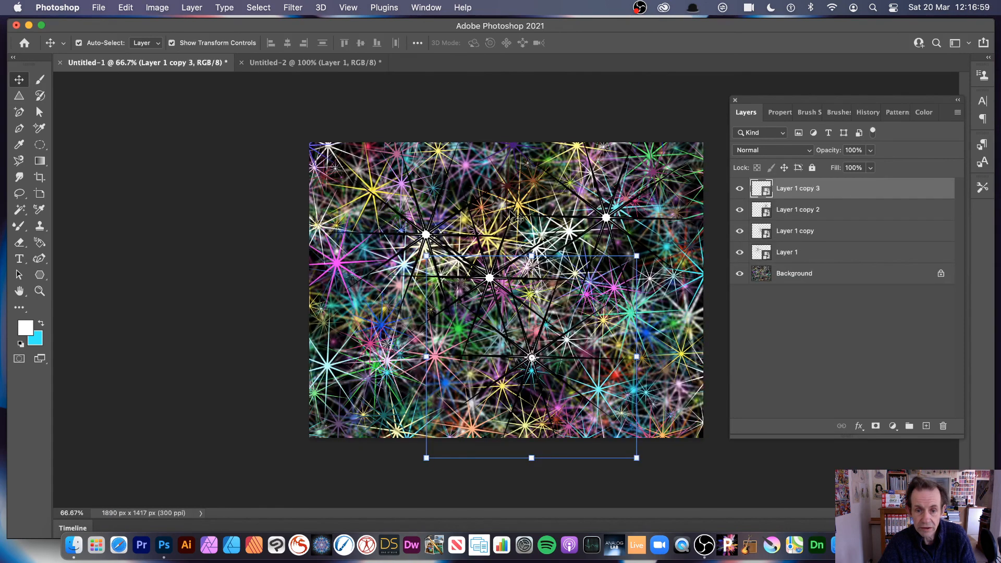
{"action": "left_click", "coordinate": [772, 274]}
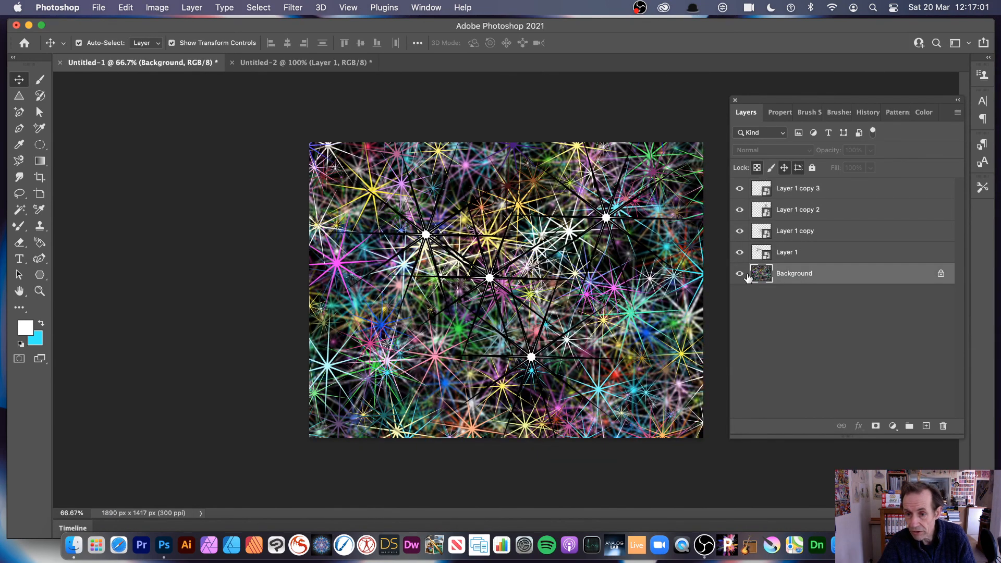
{"action": "left_click", "coordinate": [739, 274]}
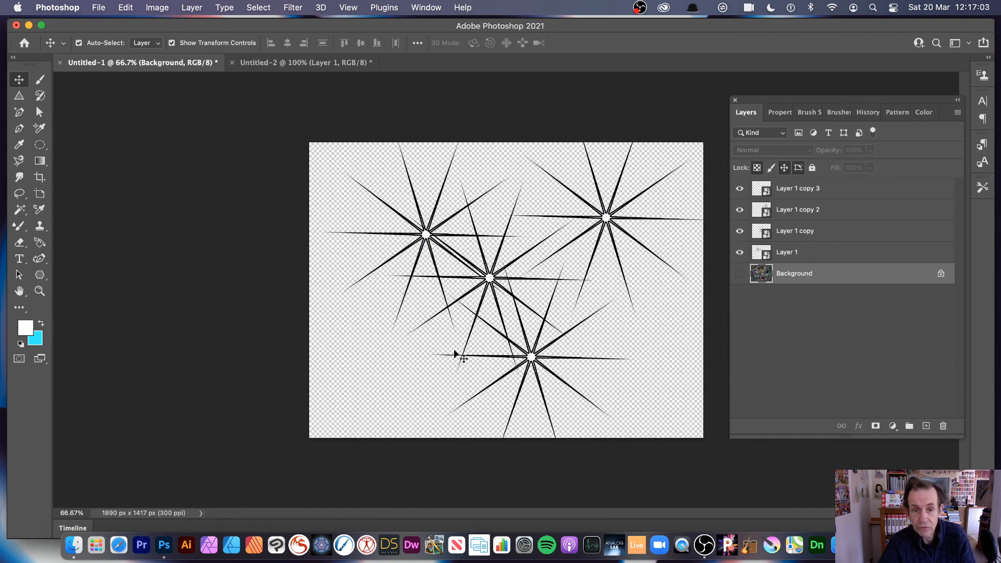